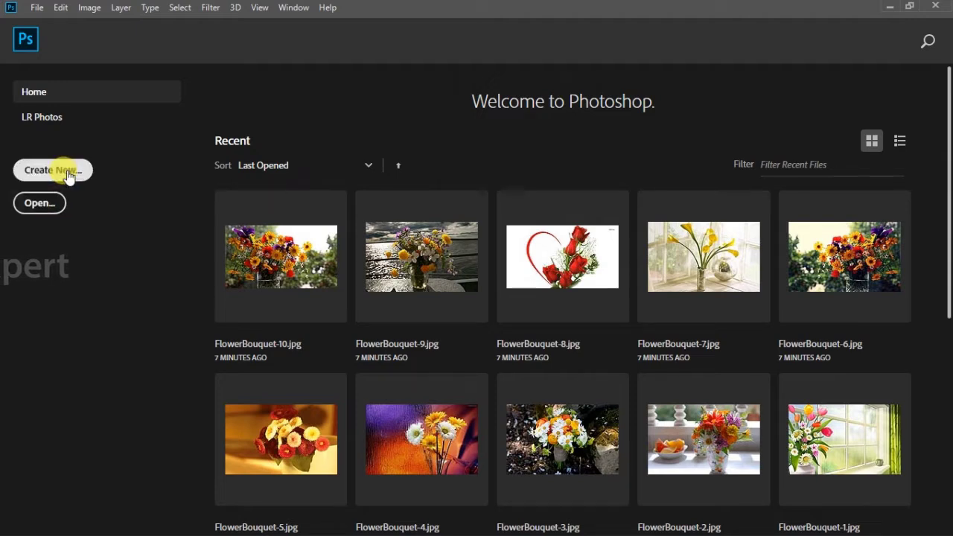
Step: Start a new document and select the Landscape, 2 x 3 photo preset
click(71, 173)
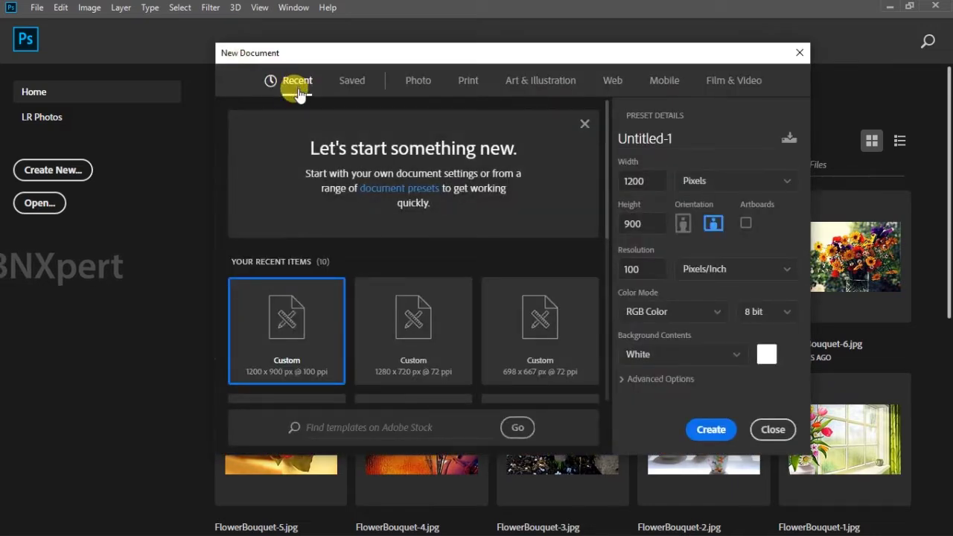
click(304, 324)
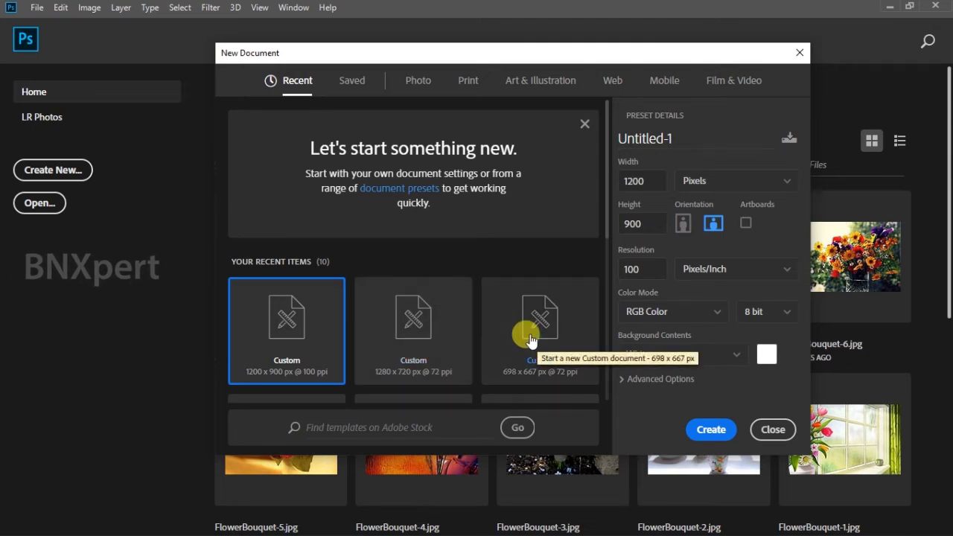
click(356, 86)
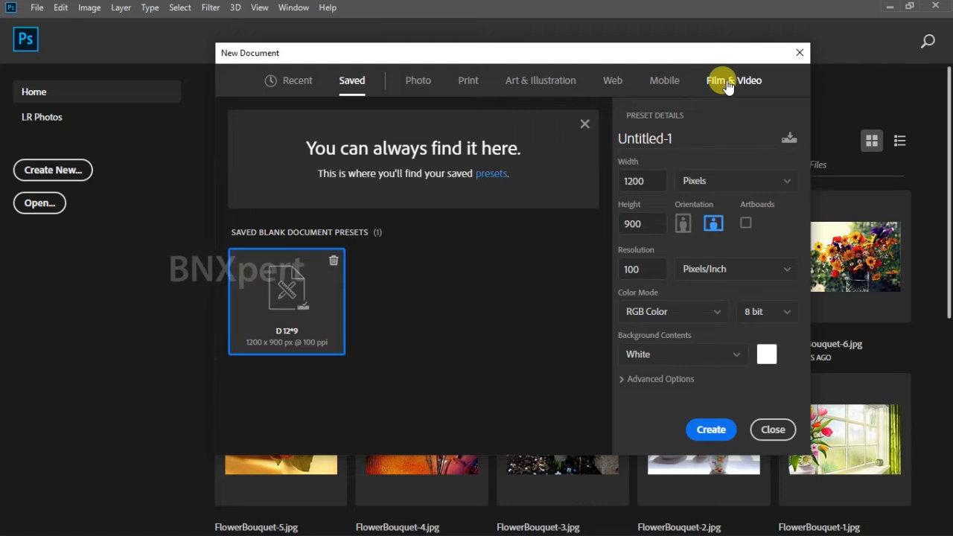
click(416, 82)
click(394, 202)
click(542, 209)
click(414, 214)
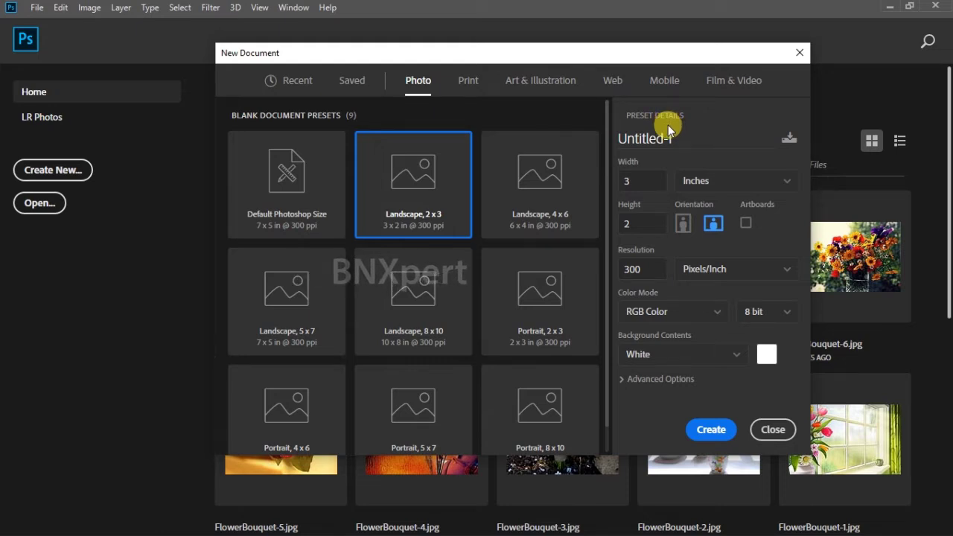
Step: Name the new document Tutorial-1
drag(672, 136, 605, 138)
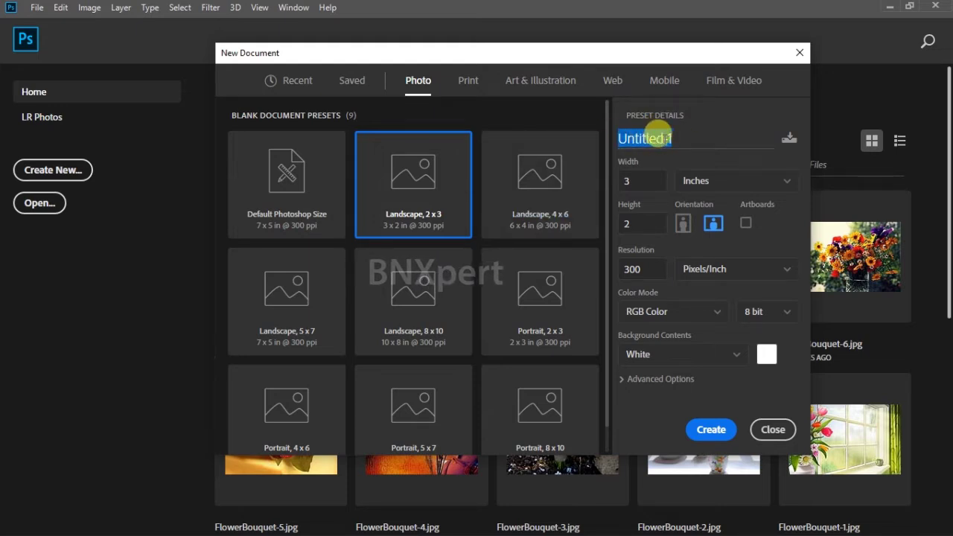
click(659, 136)
key(BackSpace)
key(BackSpace)
key(BackSpace)
key(BackSpace)
key(BackSpace)
key(BackSpace)
key(BackSpace)
key(BackSpace)
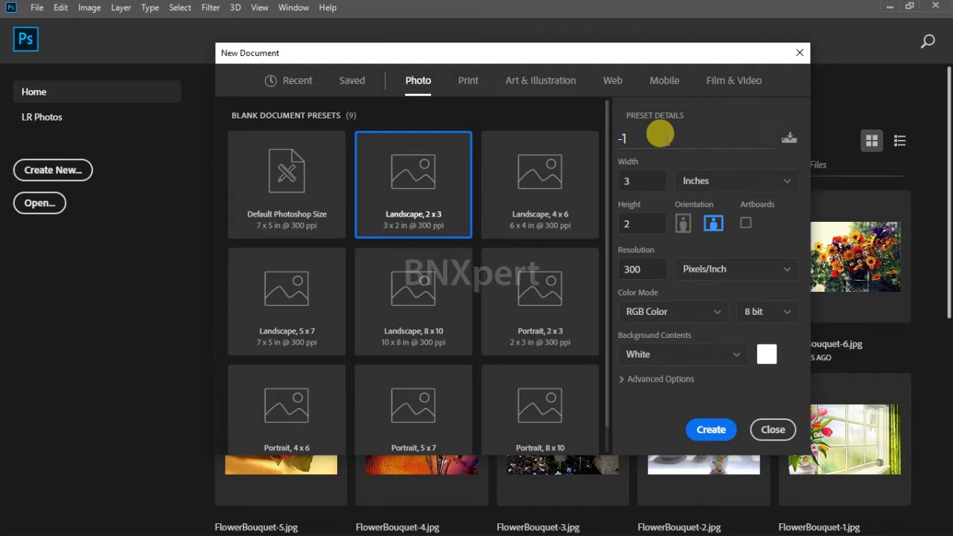
text(Tuto)
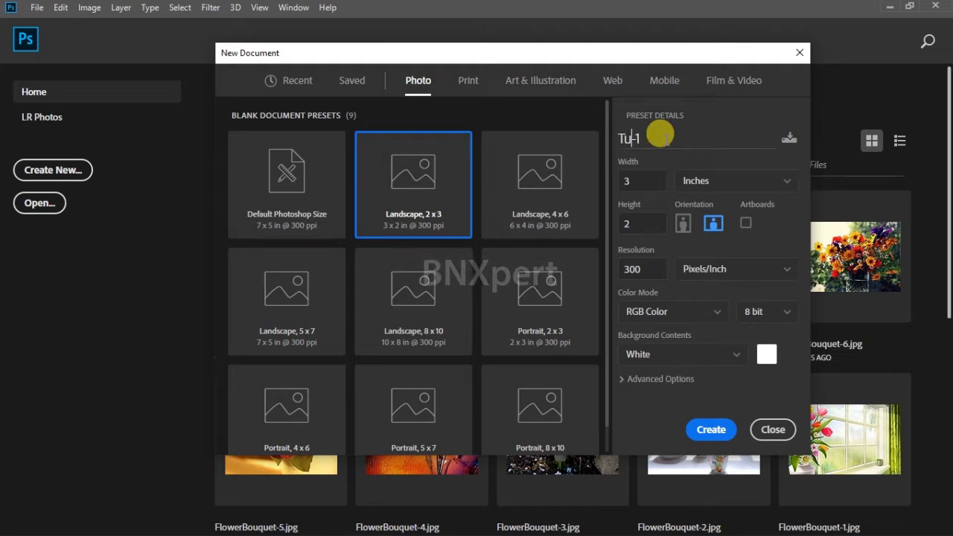
text(rial)
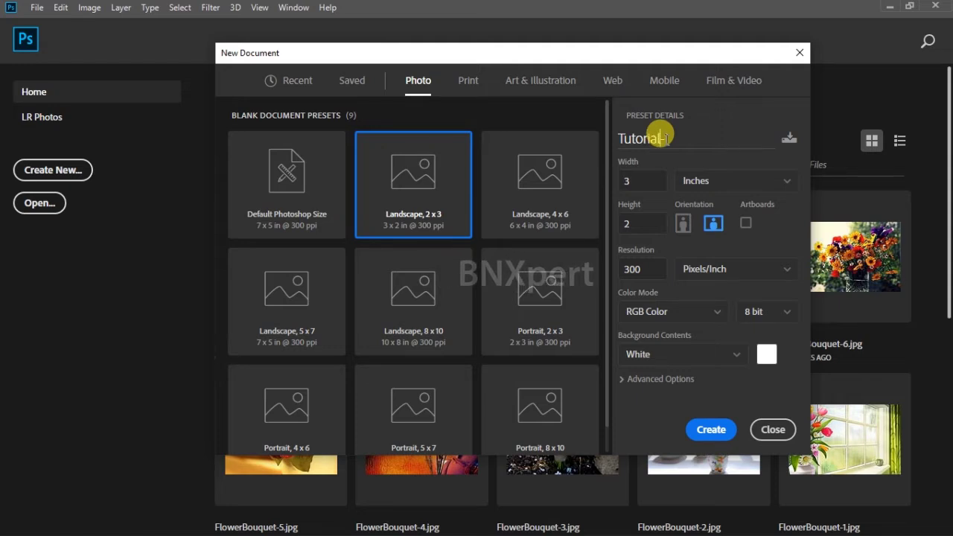
Step: Set the new document's size units to pixels and choose landscape orientation
click(776, 189)
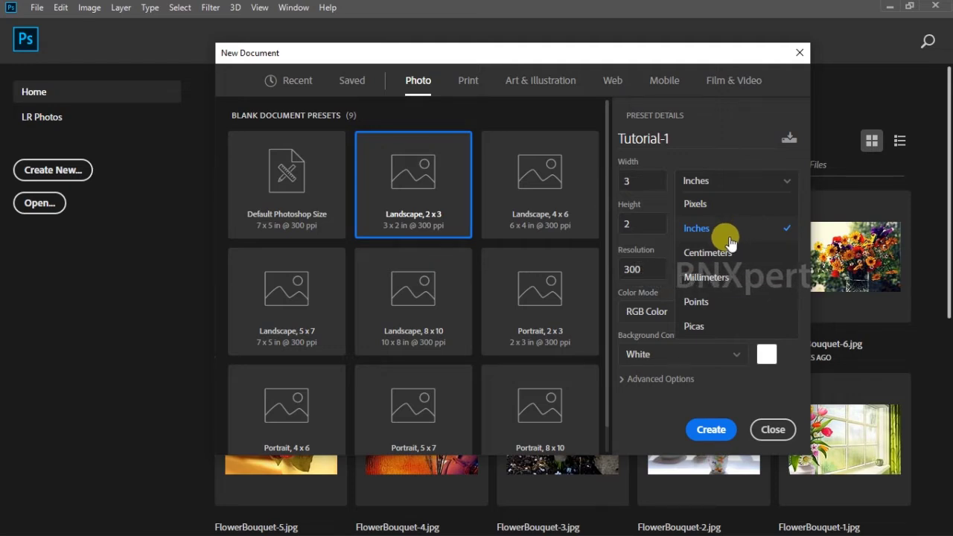
click(728, 205)
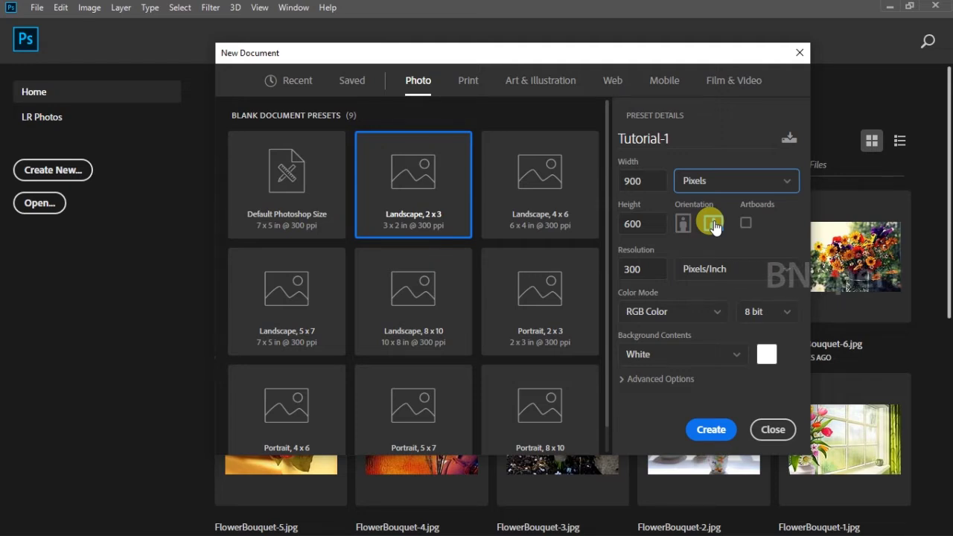
click(713, 224)
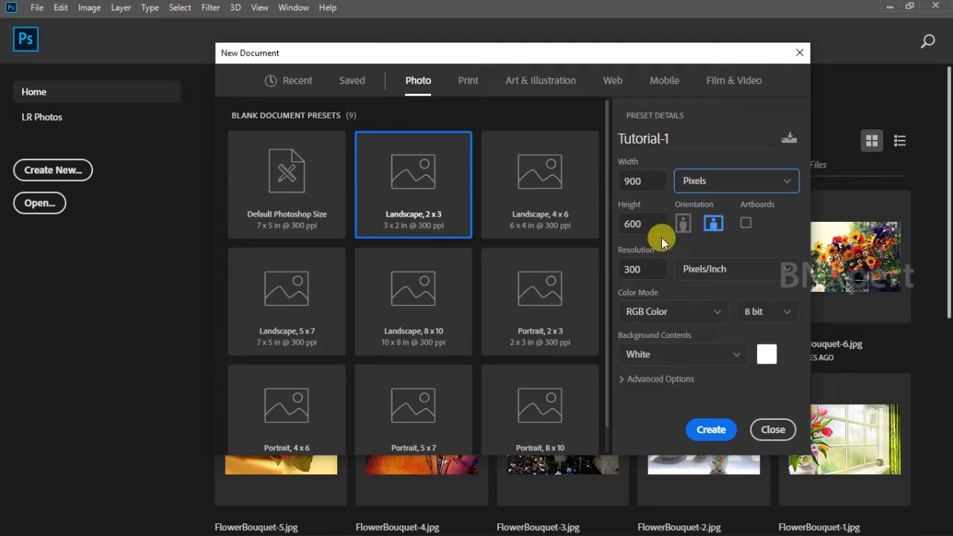
click(629, 268)
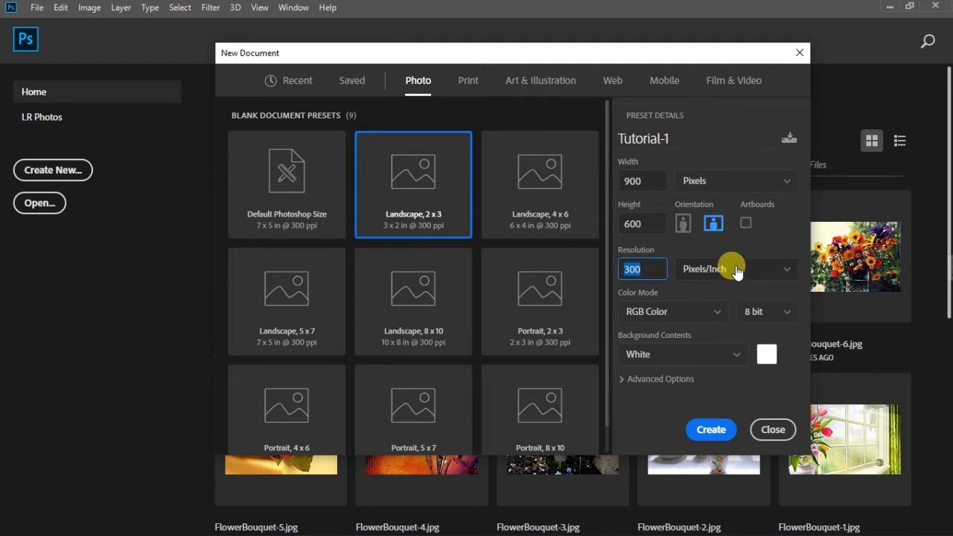
Step: Choose RGB Color as the color mode and White as the background contents, without saving a preset
click(650, 318)
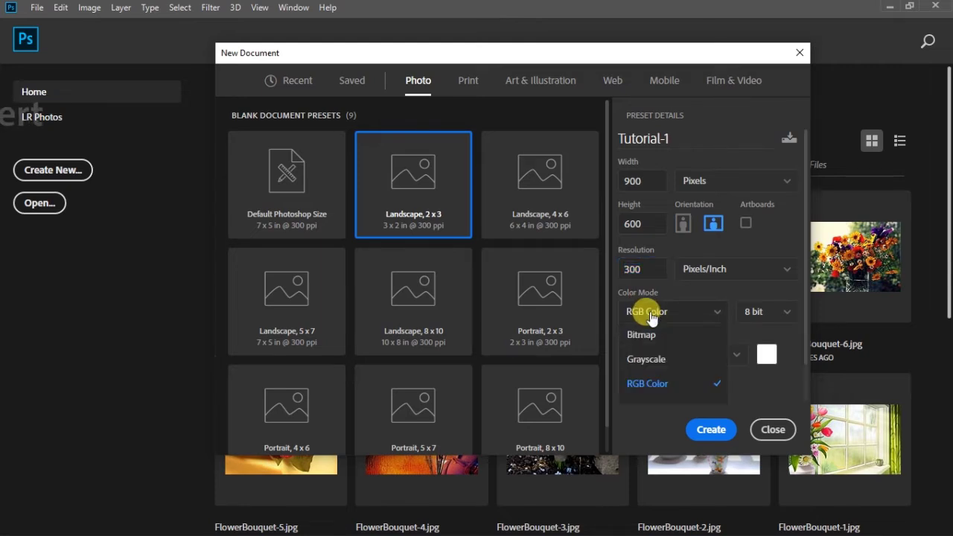
scroll(680, 348, down, 1)
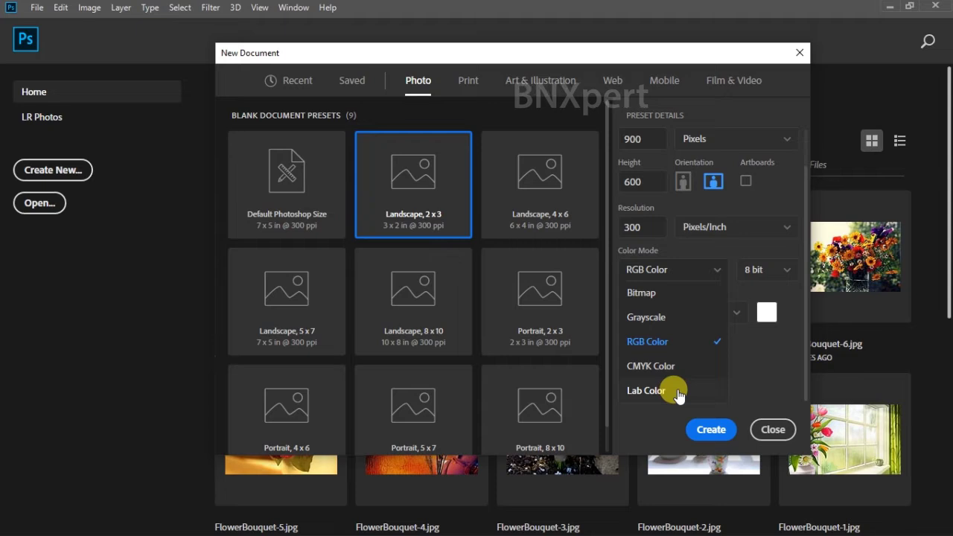
click(672, 341)
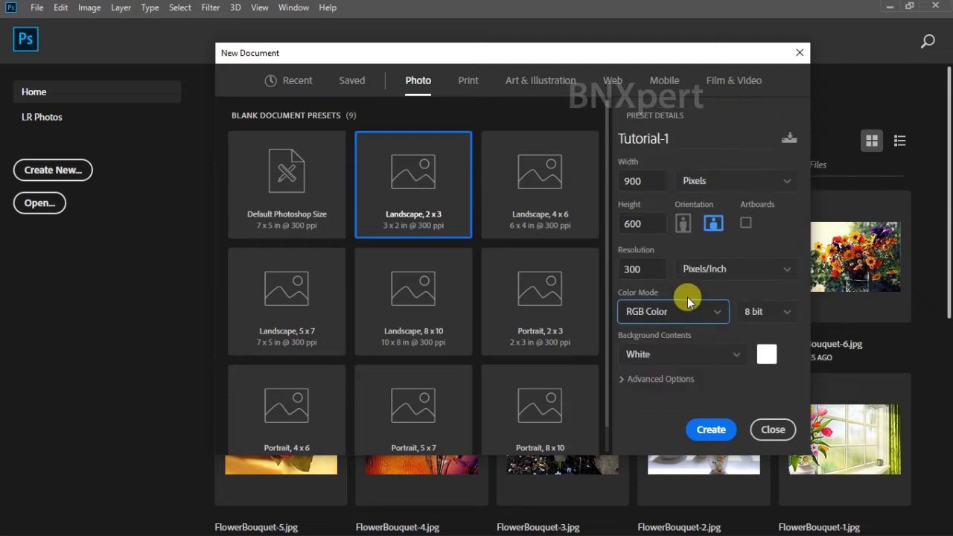
click(681, 355)
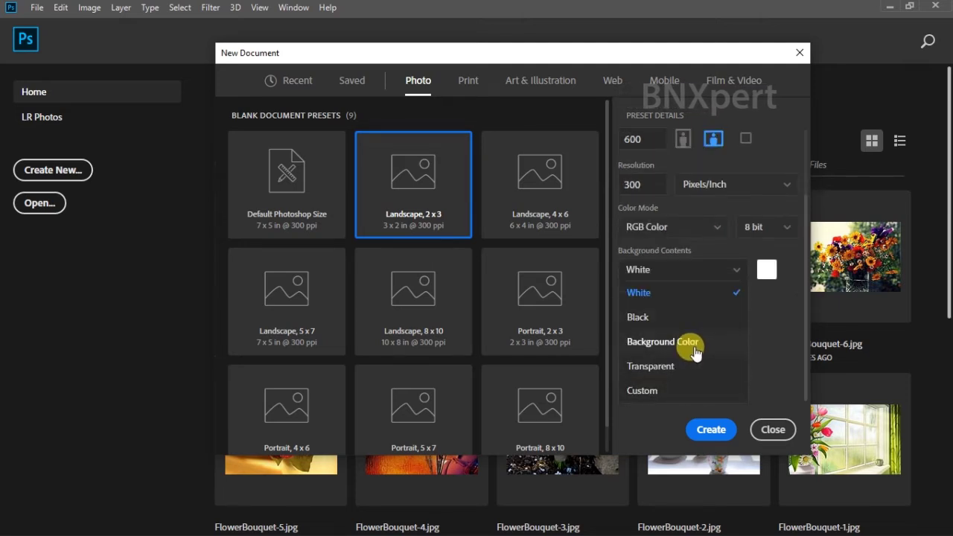
click(683, 295)
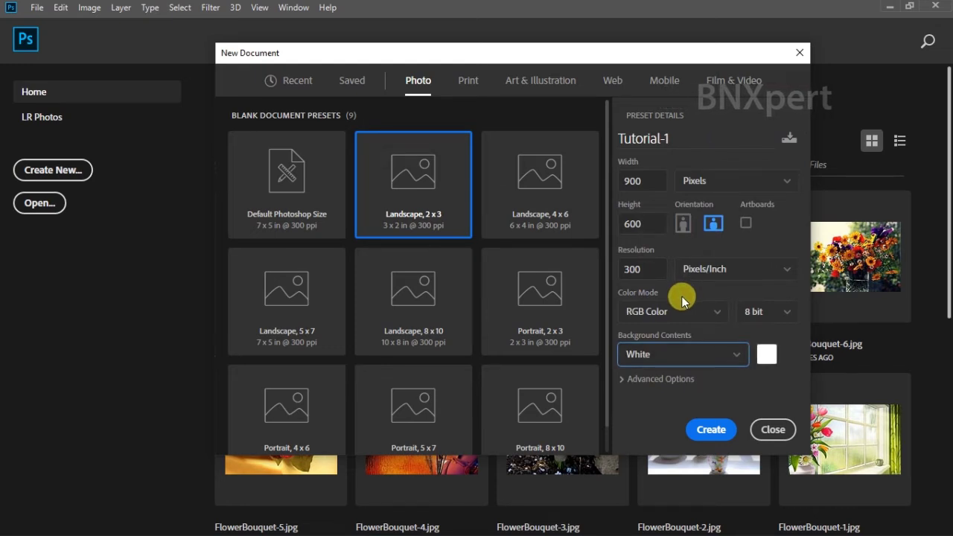
click(787, 140)
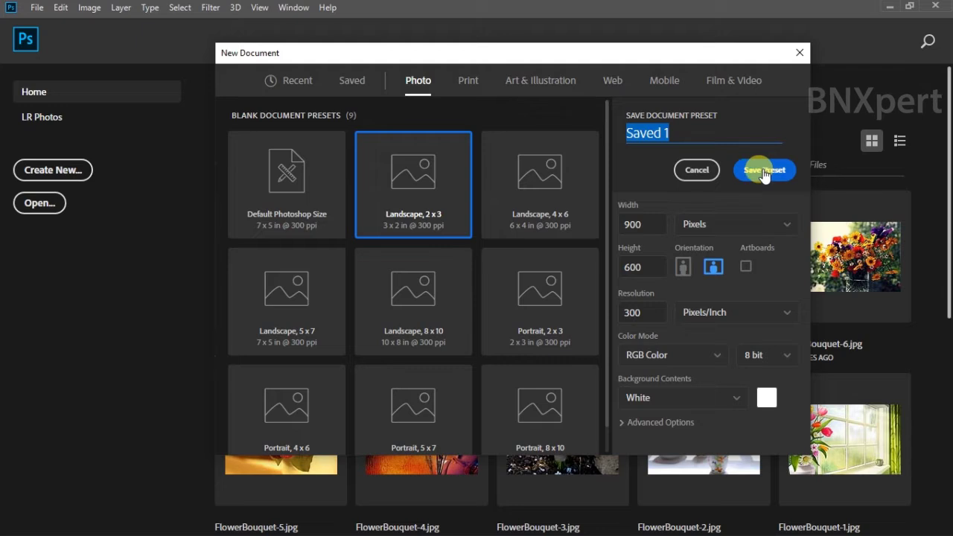
click(699, 170)
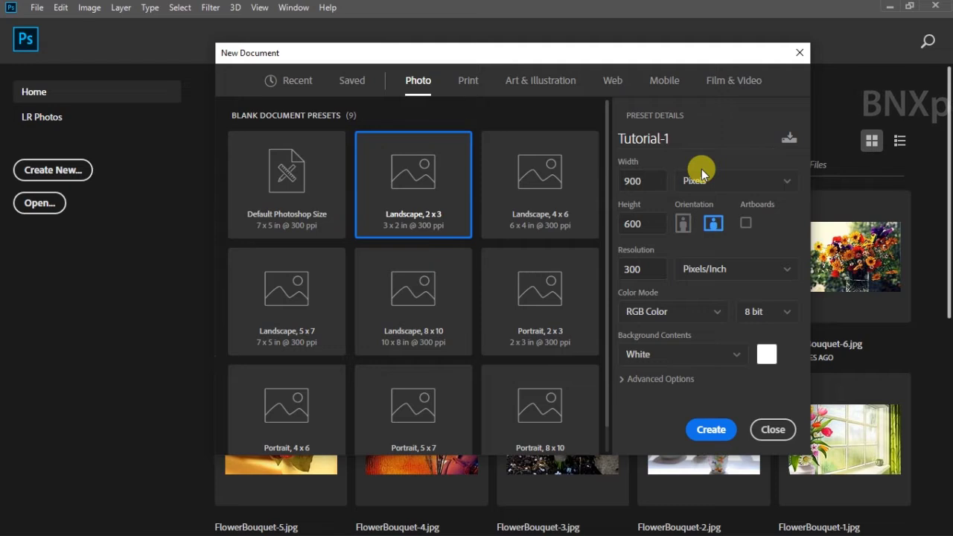
Step: Set the width to 1200 pixels, height to 900 pixels and resolution to 100 pixels/inch, and create the document
double_click(650, 181)
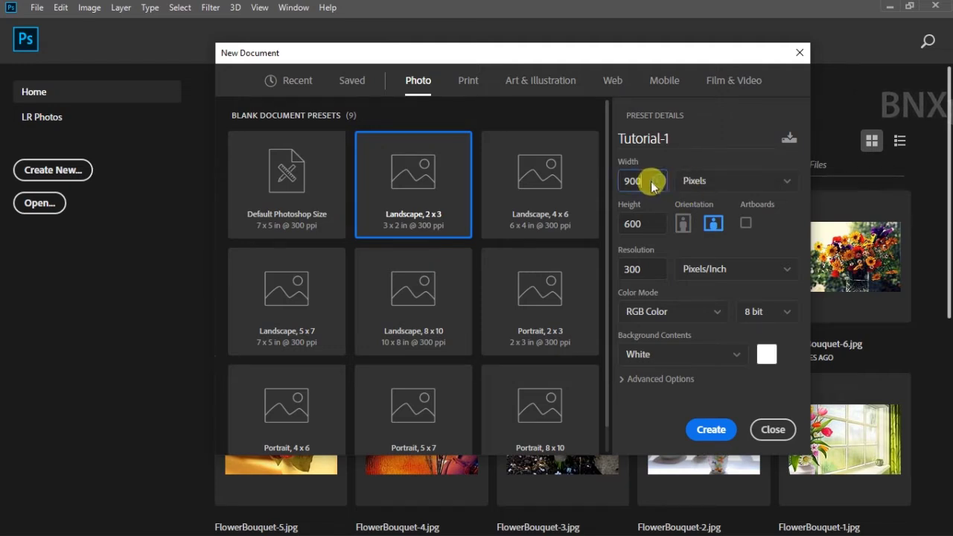
text(1200)
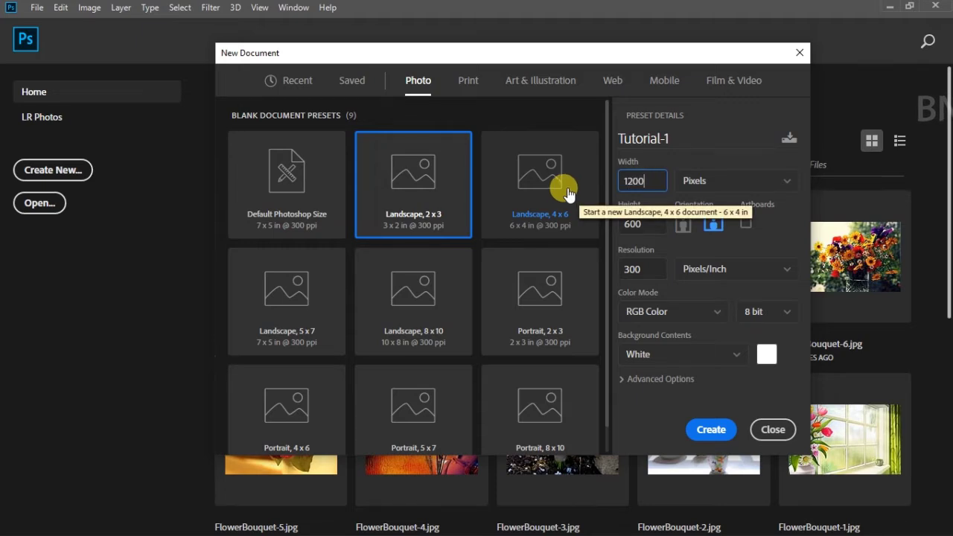
key(Tab)
text(900)
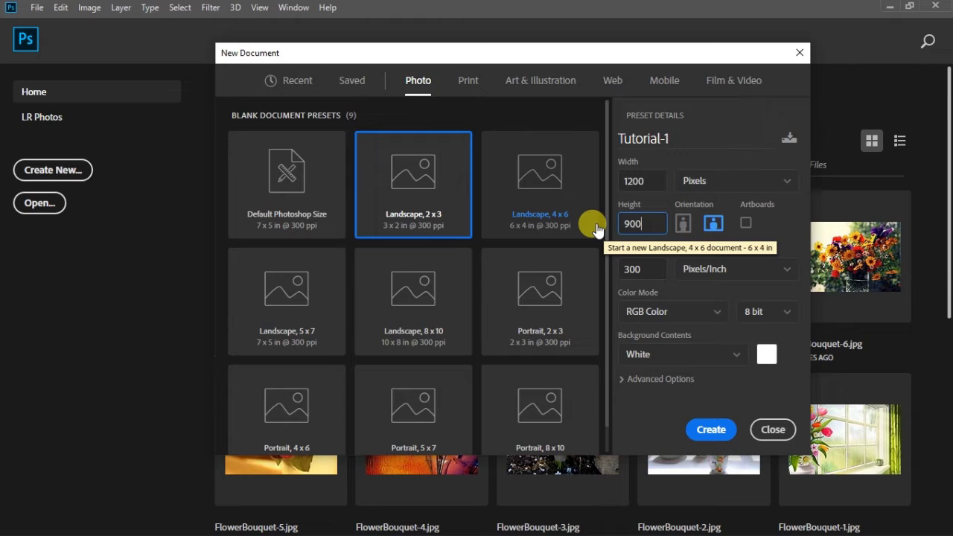
key(Tab)
text(100)
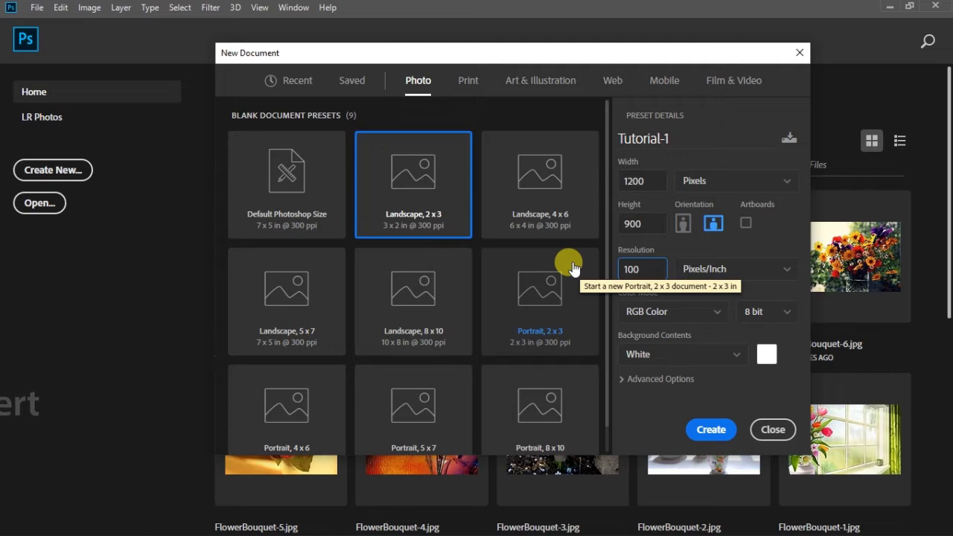
click(711, 431)
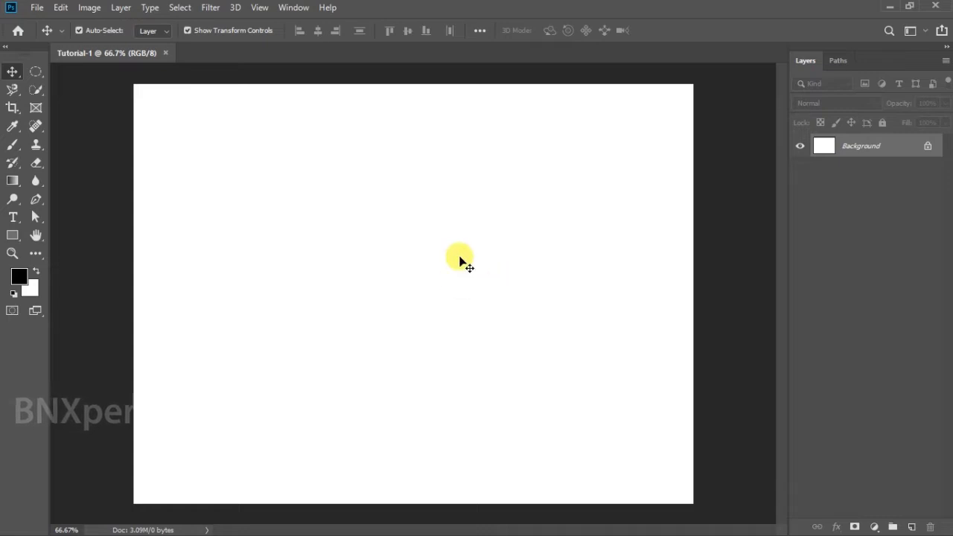
Step: Examine the one- and two-column tool layouts, the Move and Brush tool groups, and the file, editing and image commands
click(6, 48)
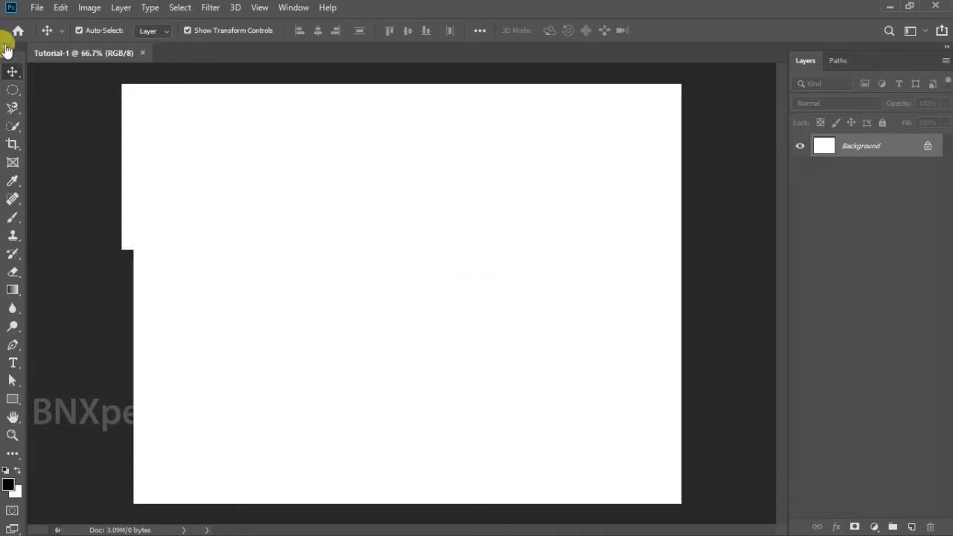
click(6, 48)
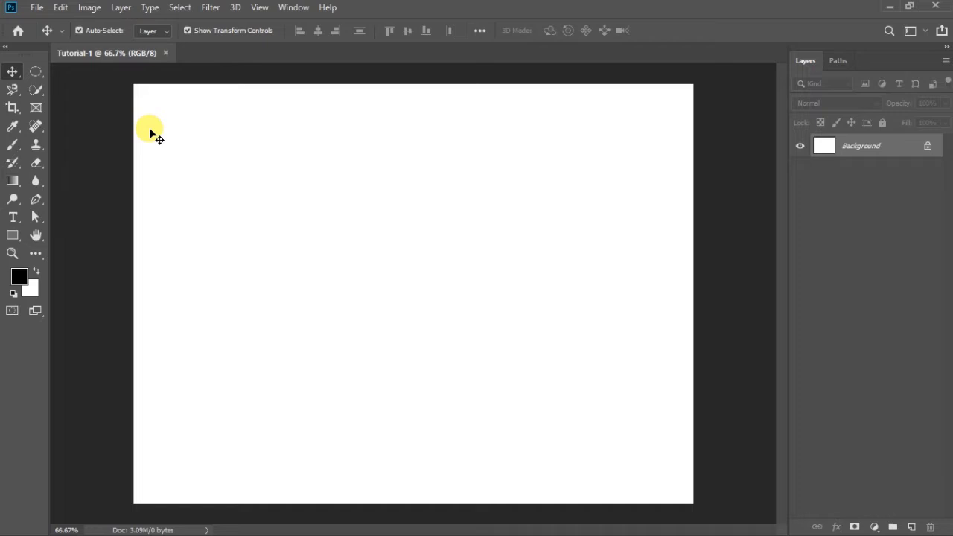
right_click(9, 75)
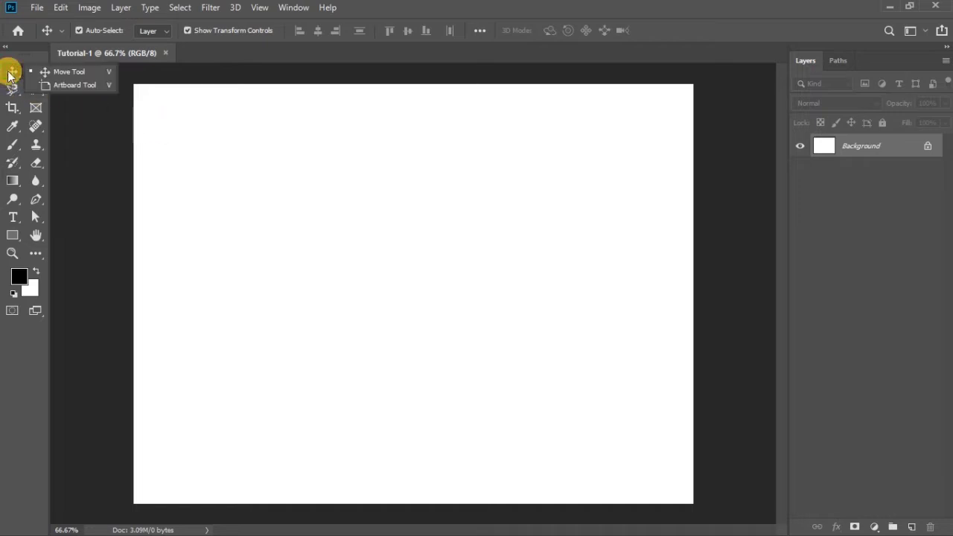
click(12, 146)
right_click(11, 146)
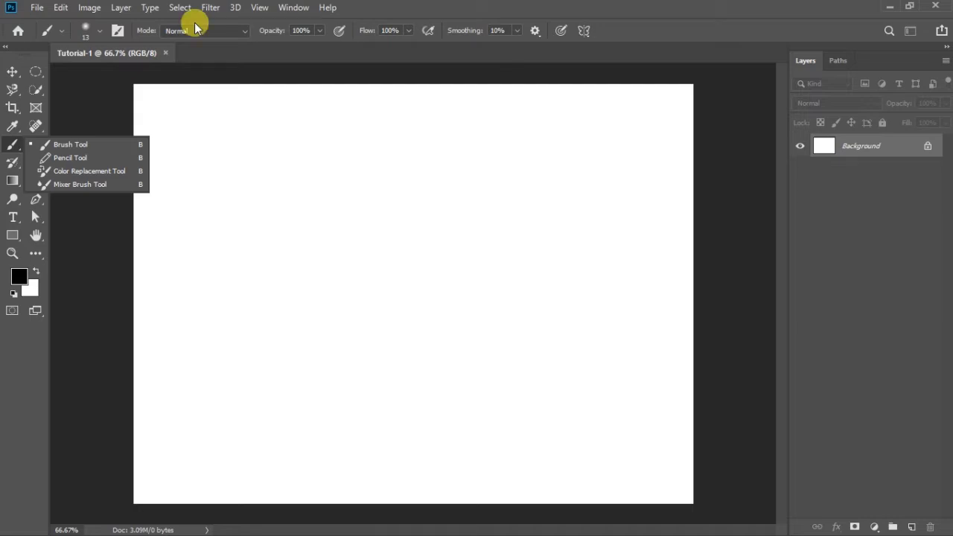
click(37, 11)
click(61, 8)
click(88, 9)
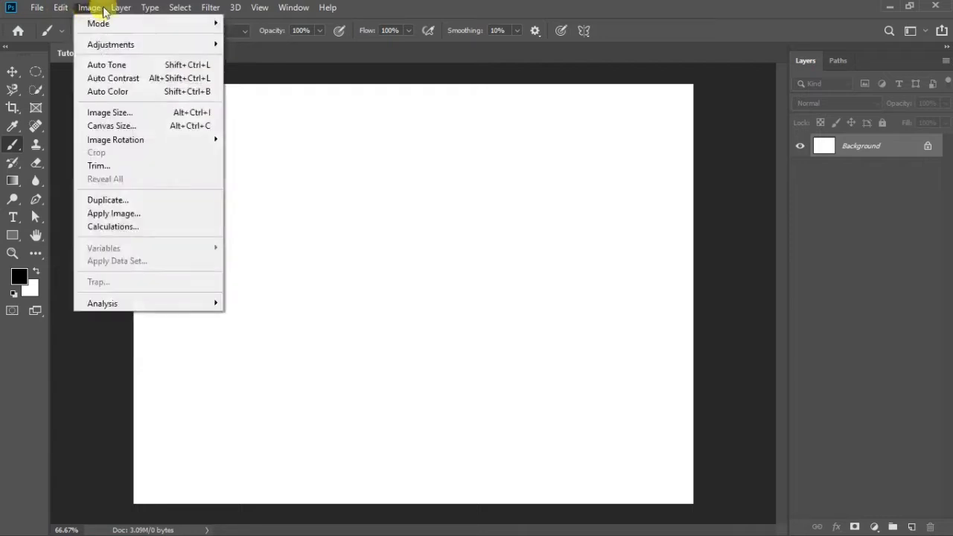
click(473, 9)
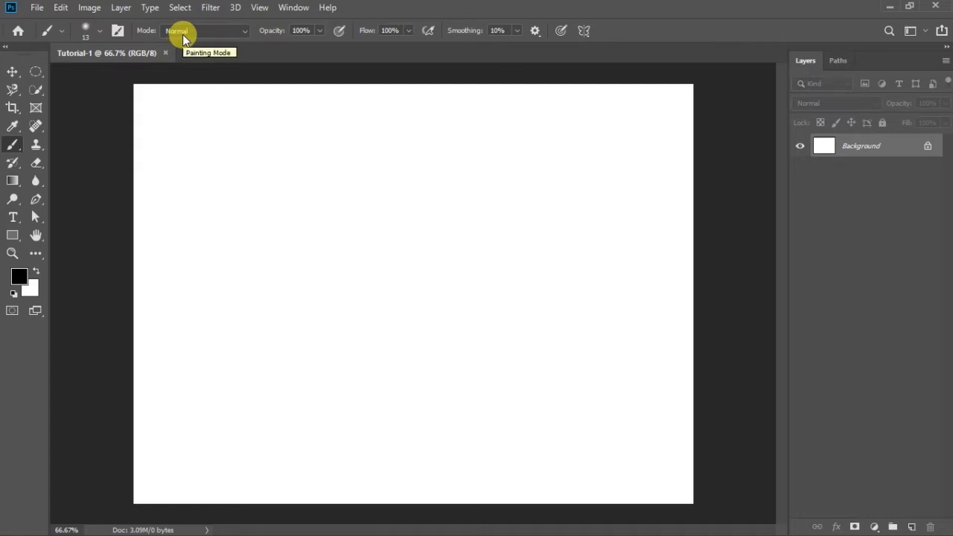
Step: Compare the options of the Move, Elliptical Marquee and Brush tools, visit the home screen and return to the document
click(14, 74)
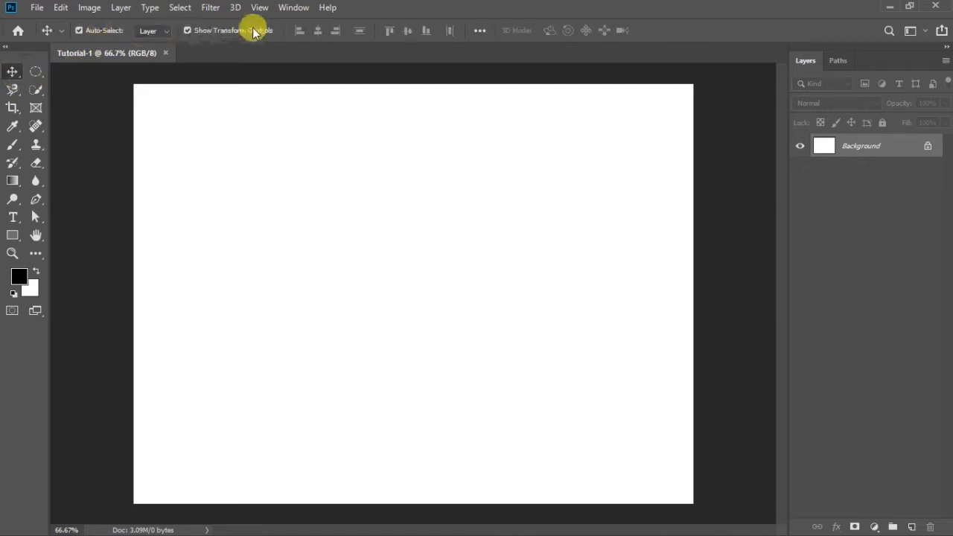
click(36, 71)
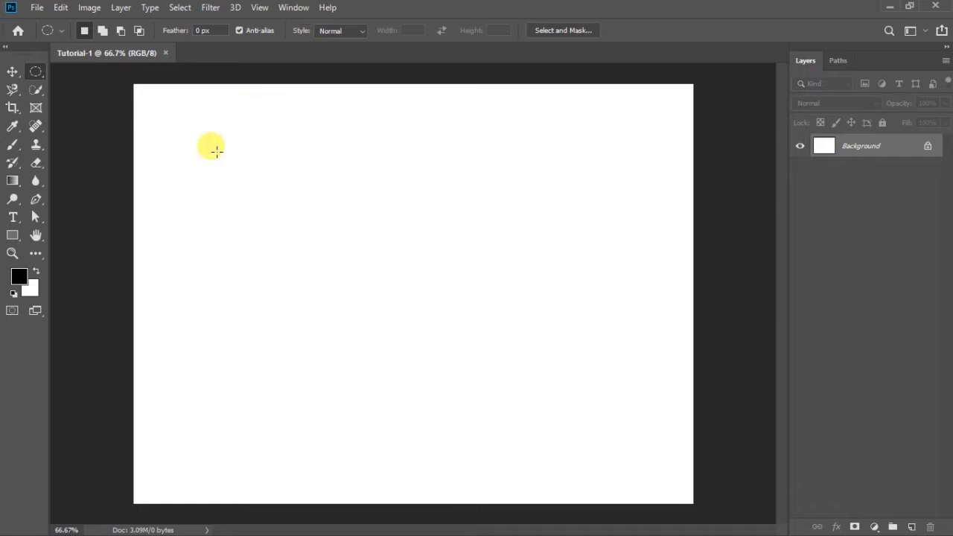
click(12, 144)
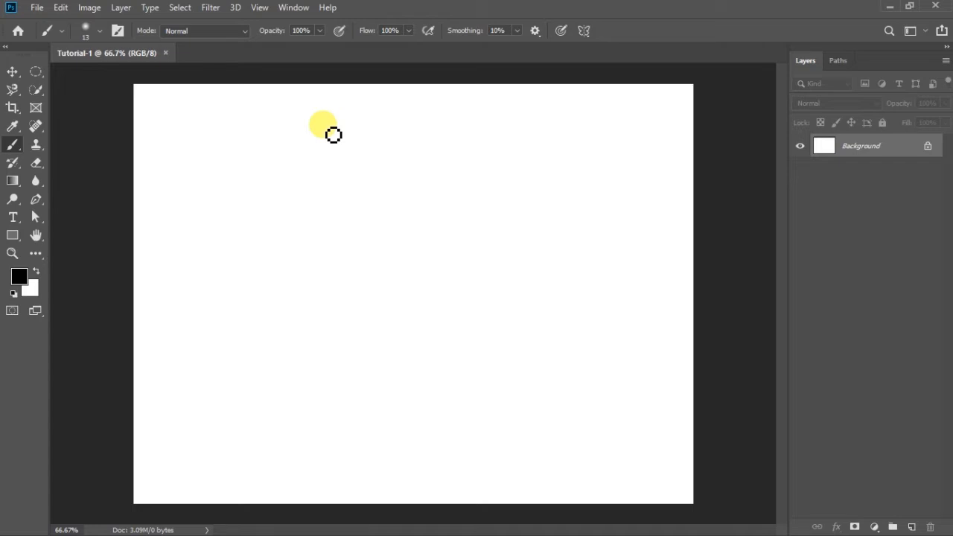
click(15, 30)
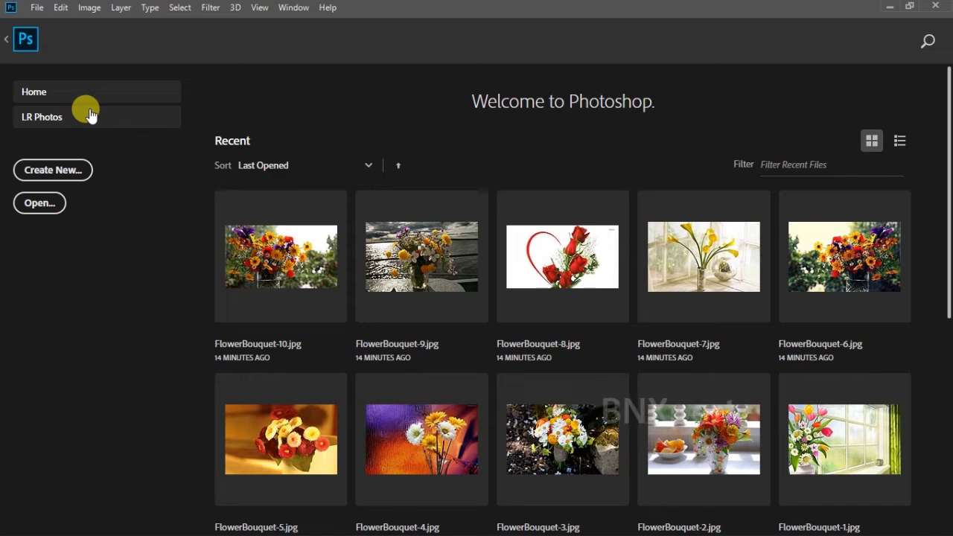
click(23, 39)
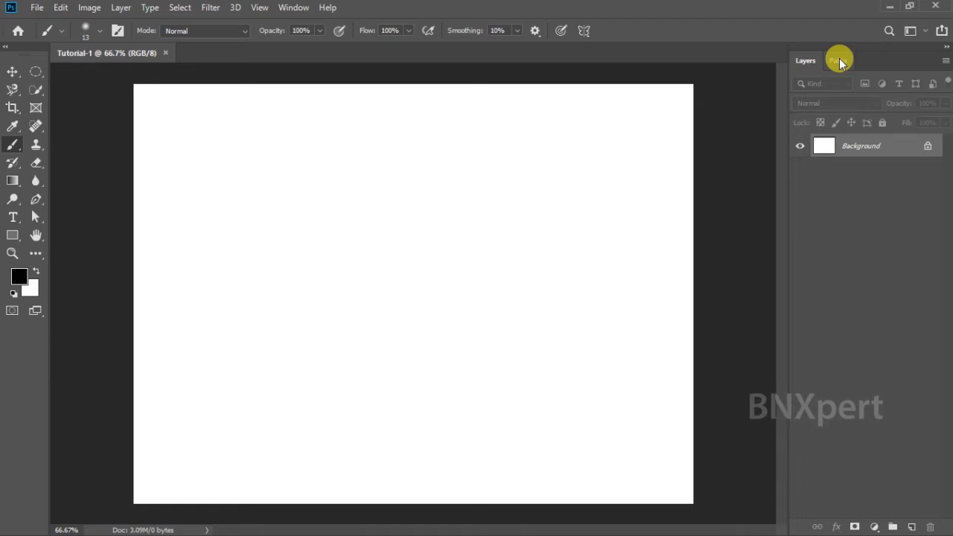
Step: Display the Brushes panel and hide it again
click(292, 9)
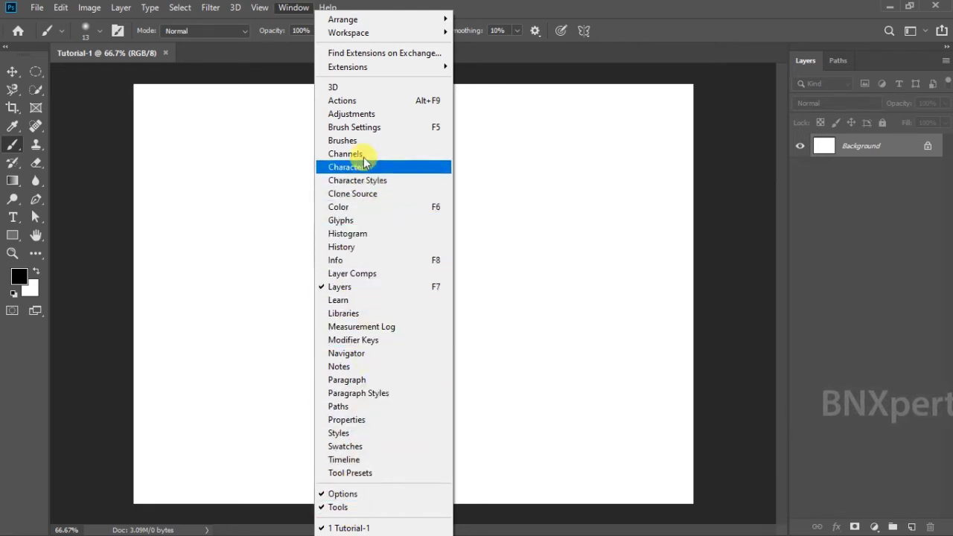
click(342, 141)
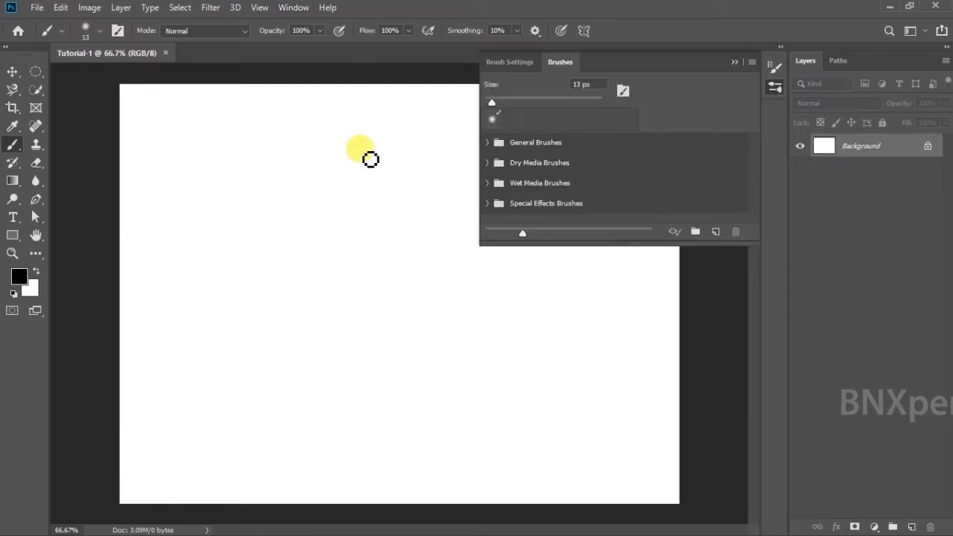
click(296, 9)
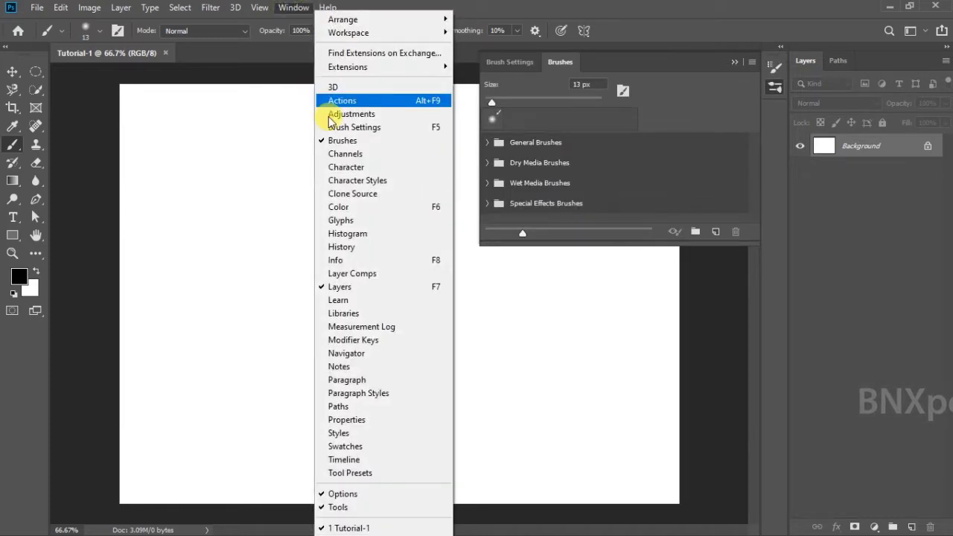
click(336, 140)
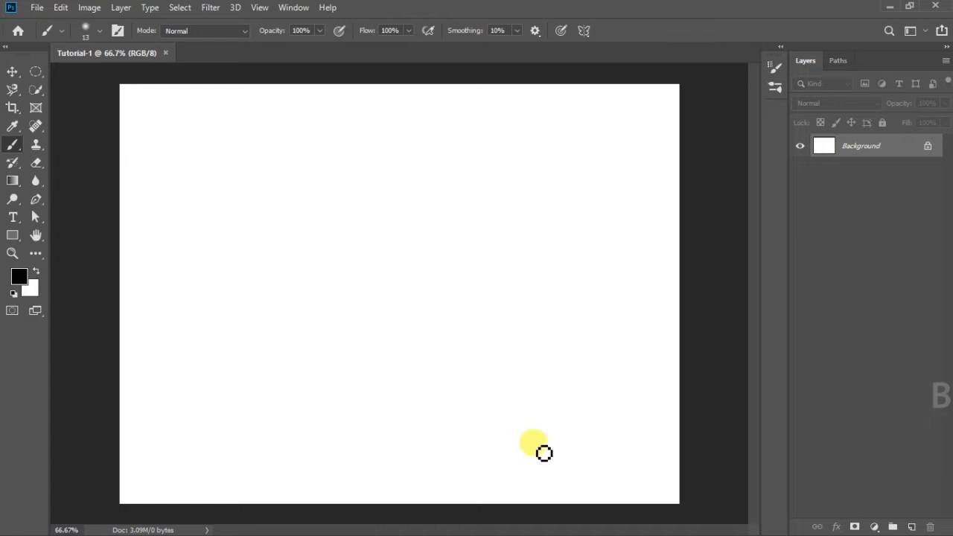
Step: Activate the Move tool and open the Penguin-03 image from the Desktop folder
click(13, 73)
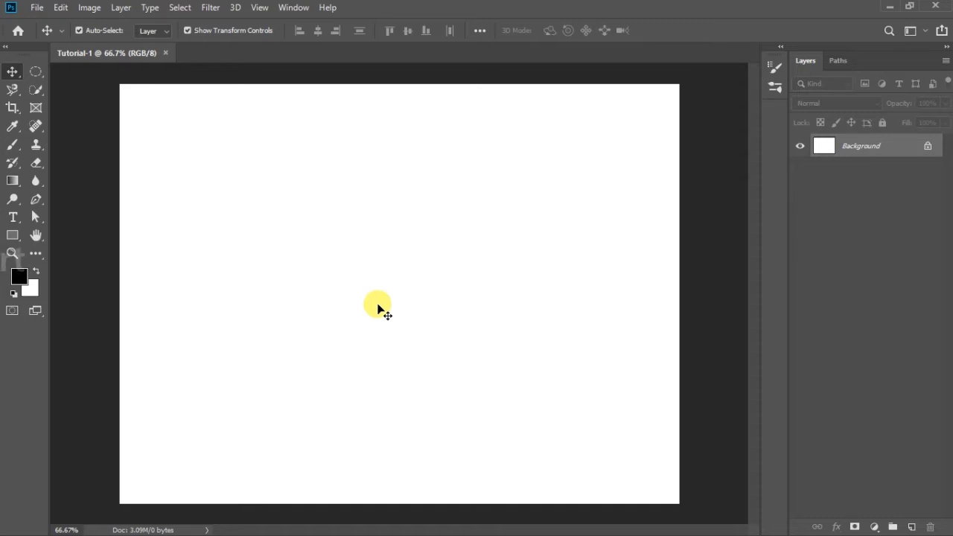
click(36, 7)
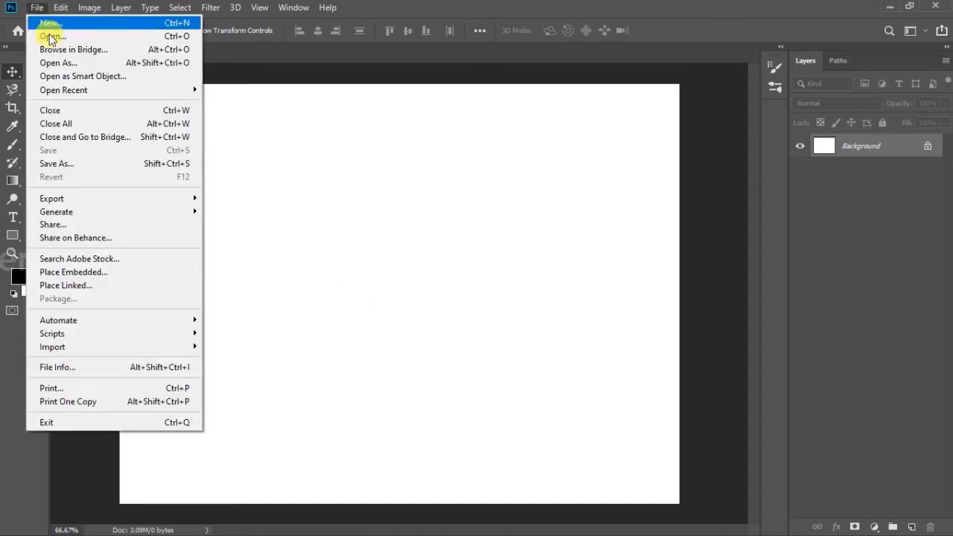
click(60, 37)
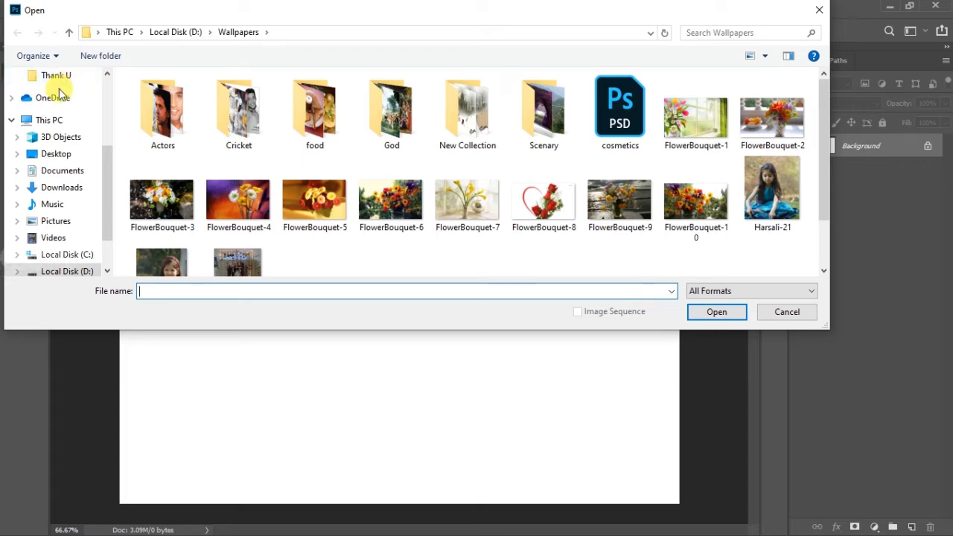
click(107, 74)
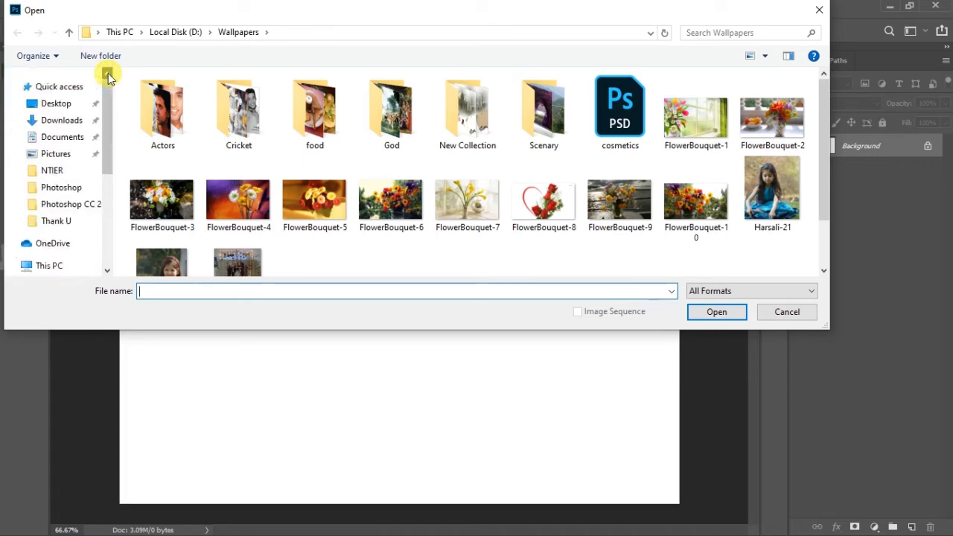
click(63, 104)
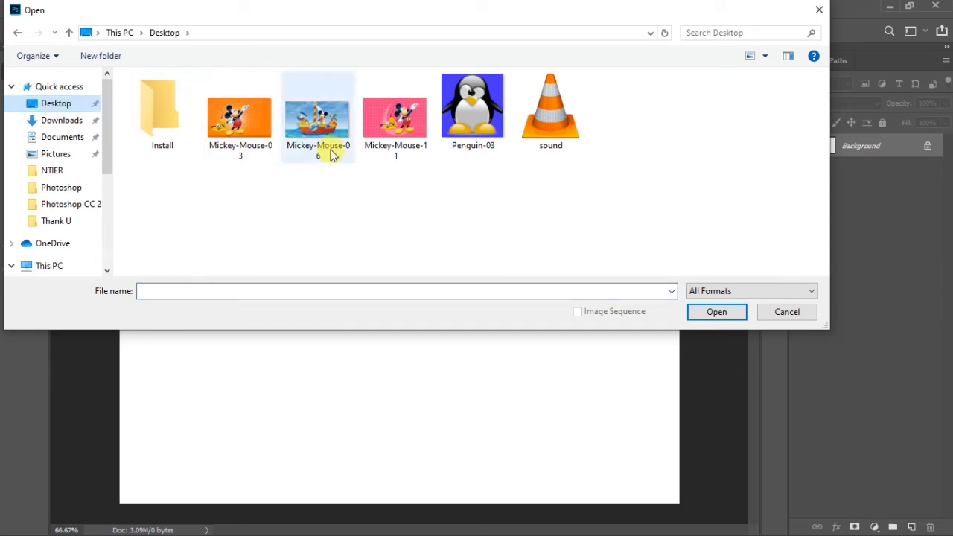
click(465, 118)
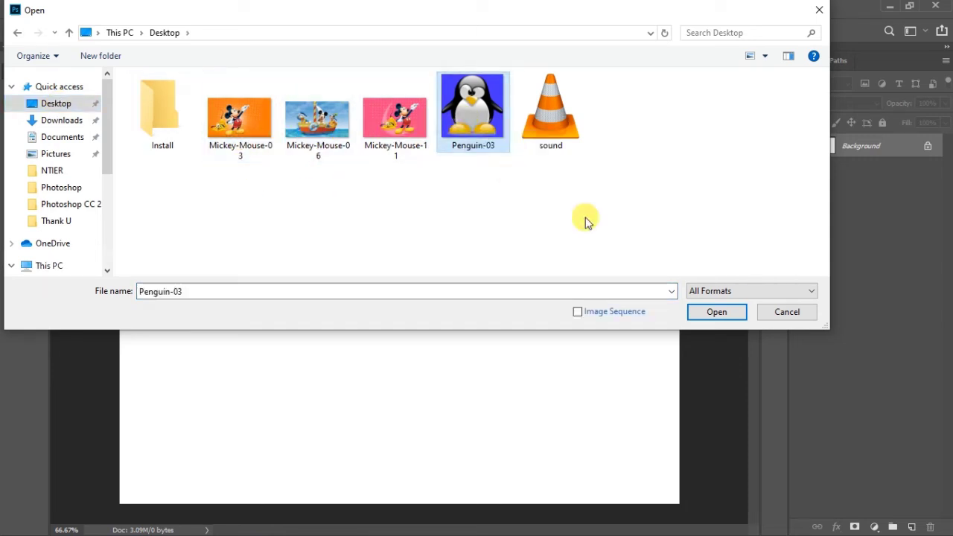
click(708, 313)
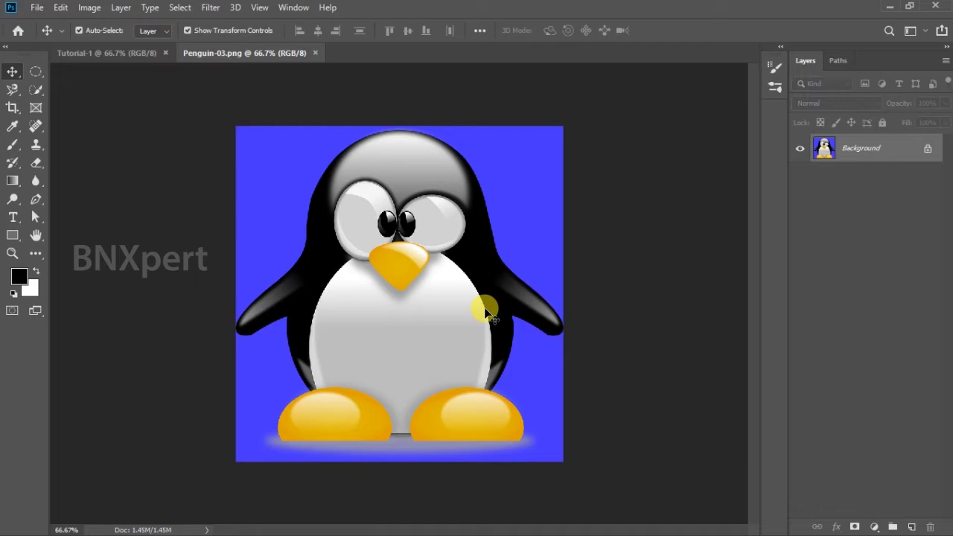
Step: Open the Mickey-Mouse-03 image from the Desktop folder as another document
key(ctrl)
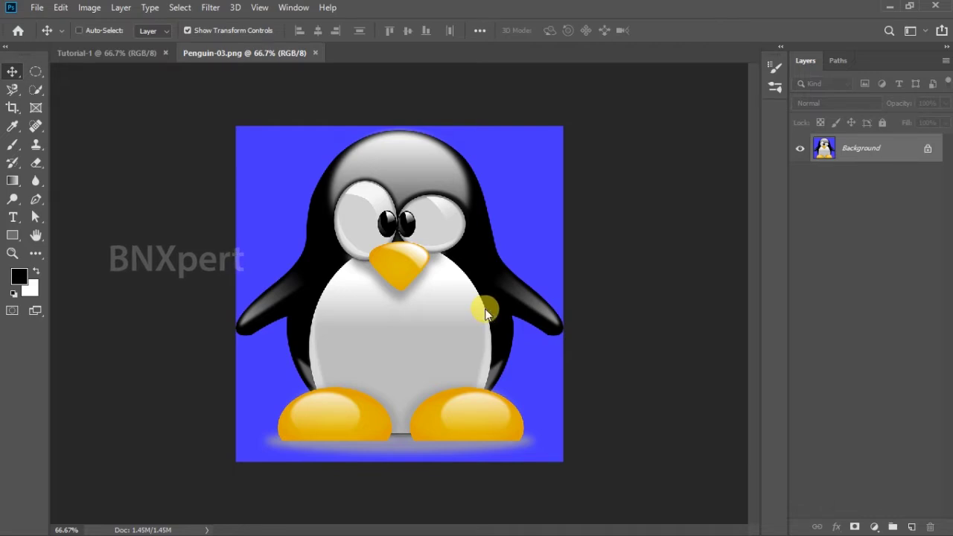
key(ctrl+o)
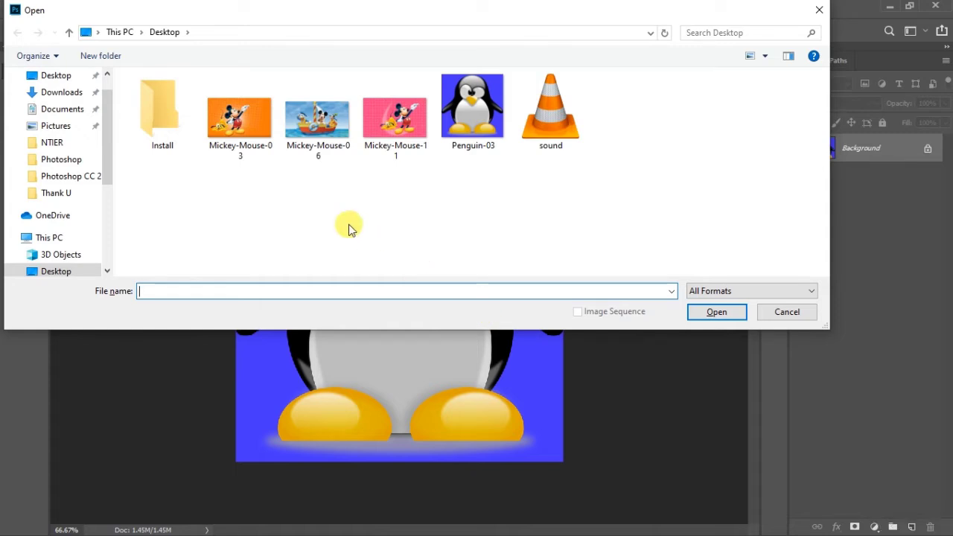
click(246, 125)
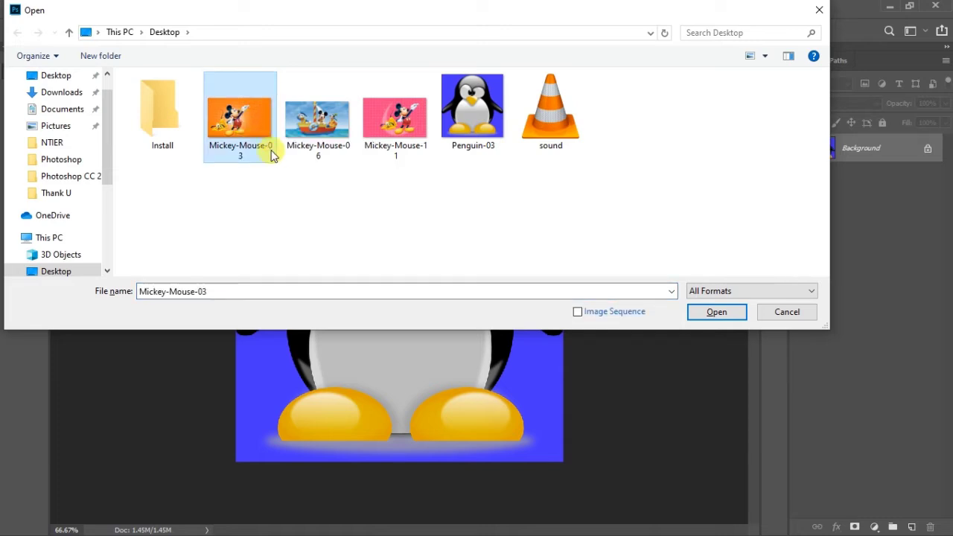
click(717, 314)
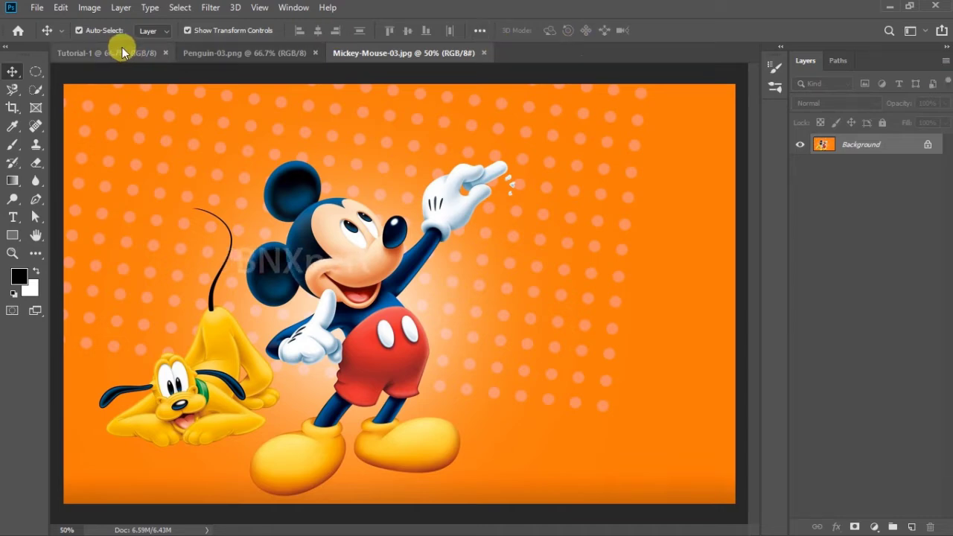
Step: Switch between the Penguin-03, Mickey-Mouse-03 and Tutorial-1 documents, ending on Mickey-Mouse-03
click(212, 52)
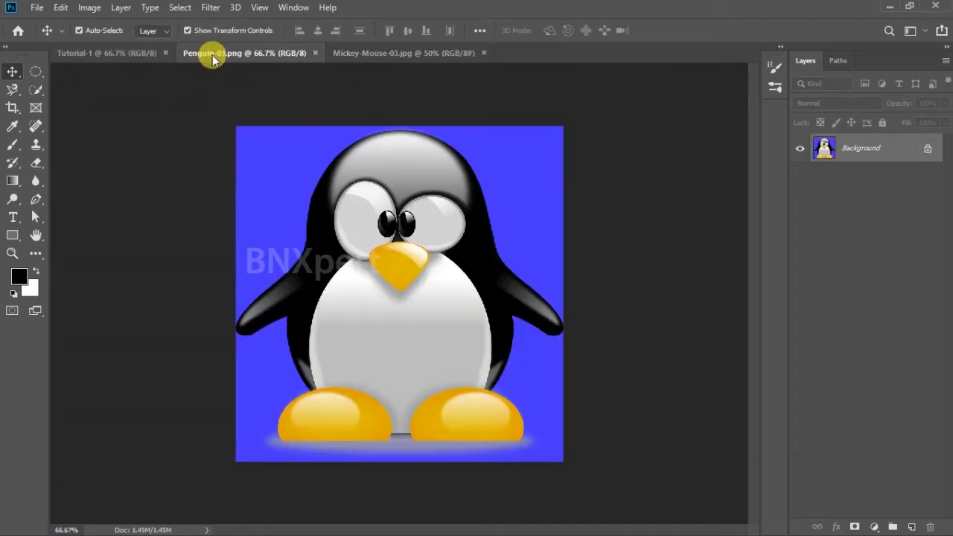
click(355, 57)
click(122, 53)
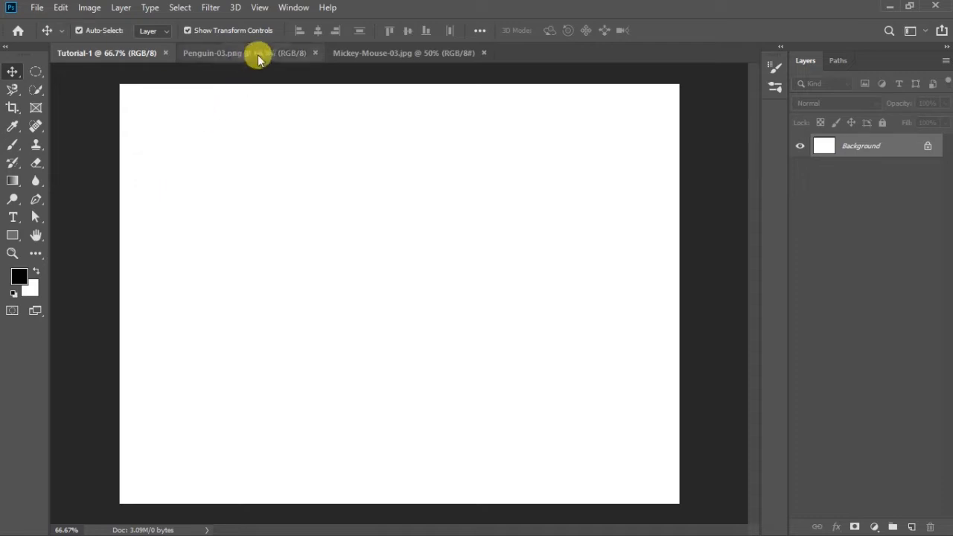
click(370, 55)
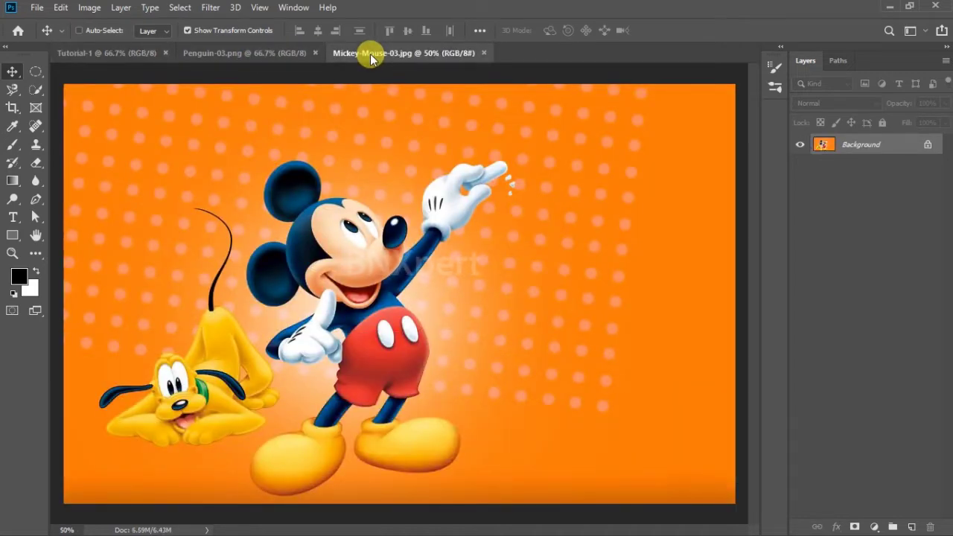
Step: Magnify the Mickey-Mouse-03 image to 6400% and examine the individual pixels along the arm's edge
key(ctrl+plus)
key(ctrl+plus)
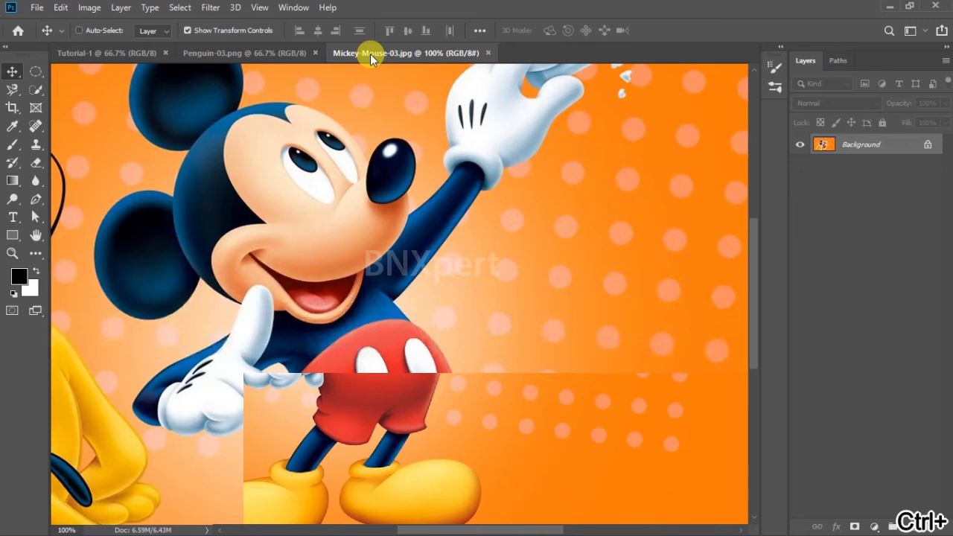
key(ctrl+plus)
key(ctrl+plus)
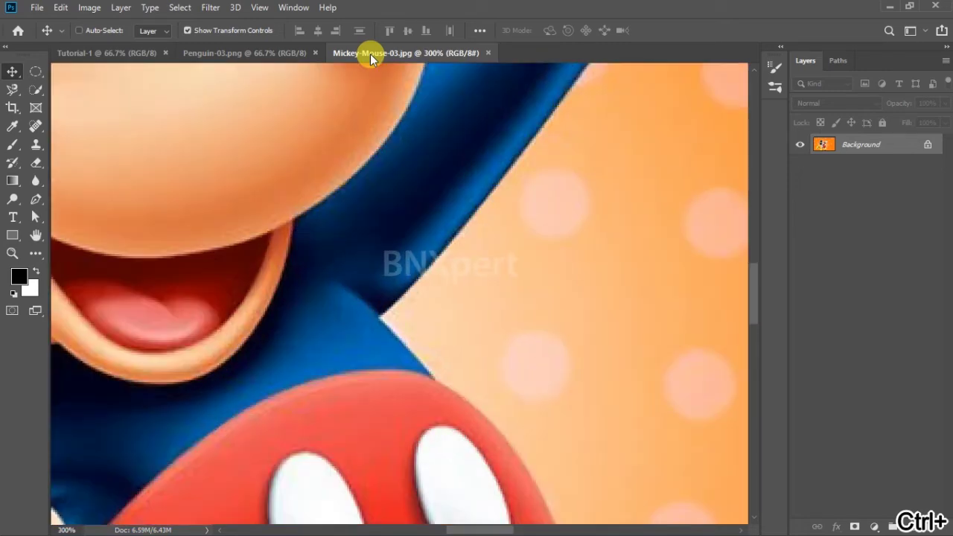
key(ctrl+plus)
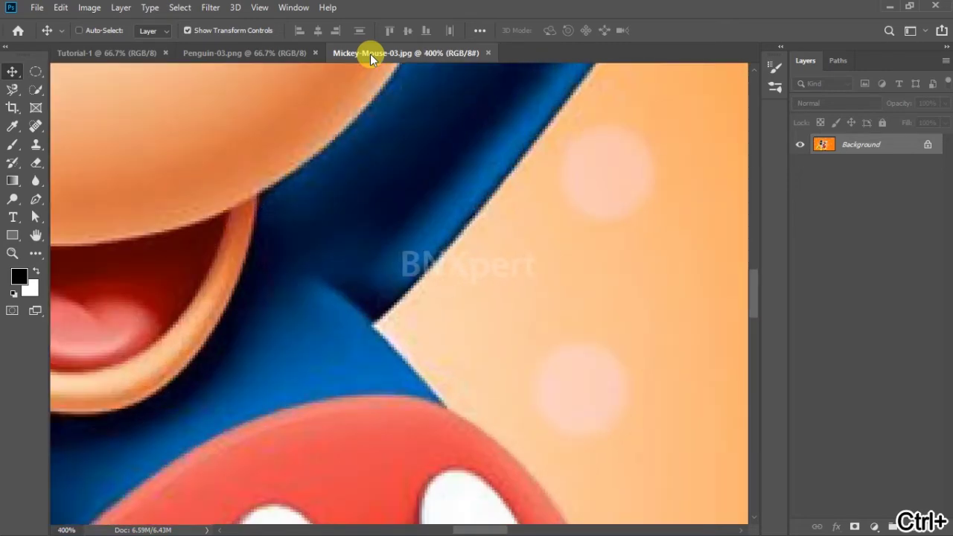
key(ctrl+plus)
key(ctrl+plus)
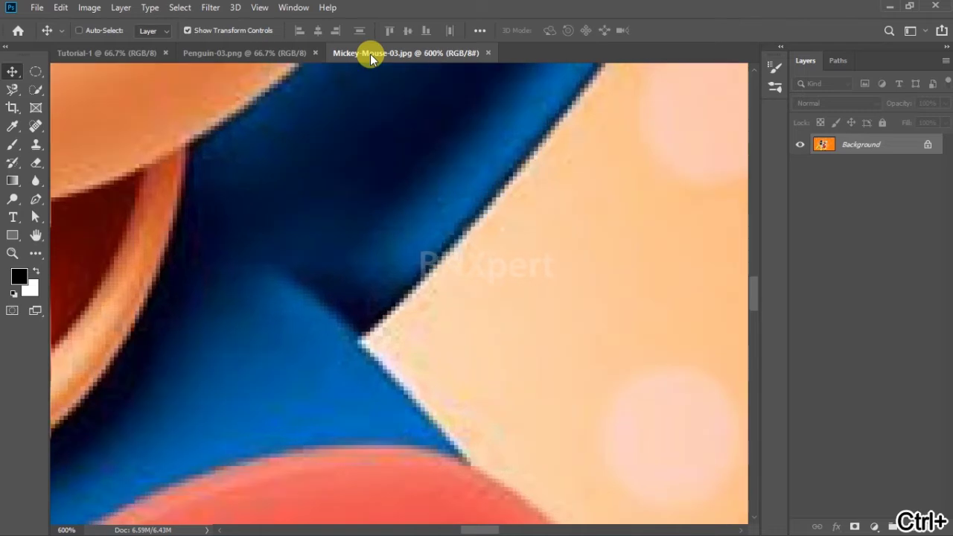
key(ctrl+plus)
key(ctrl+plus)
key(ctrl+plus)
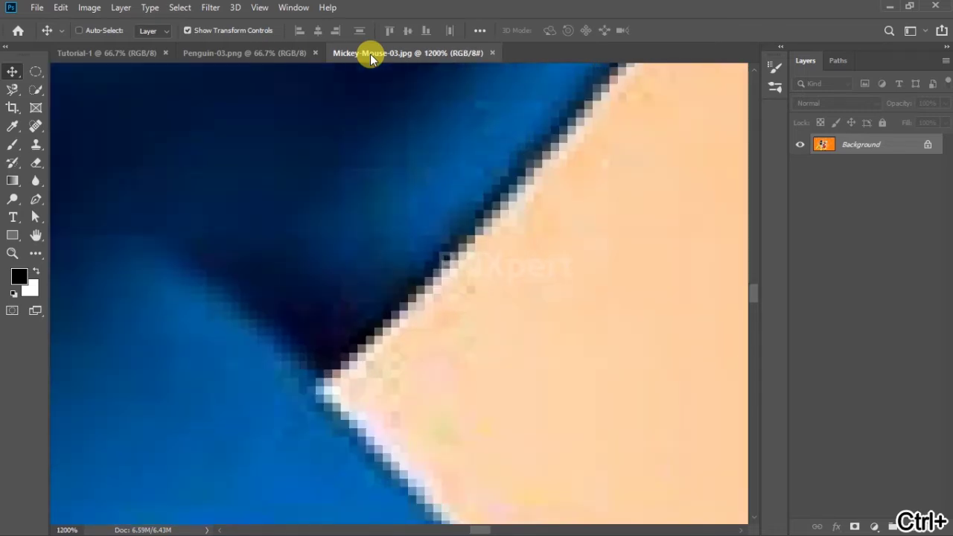
key(ctrl+plus)
key(ctrl+plus)
key(ctrl+plus)
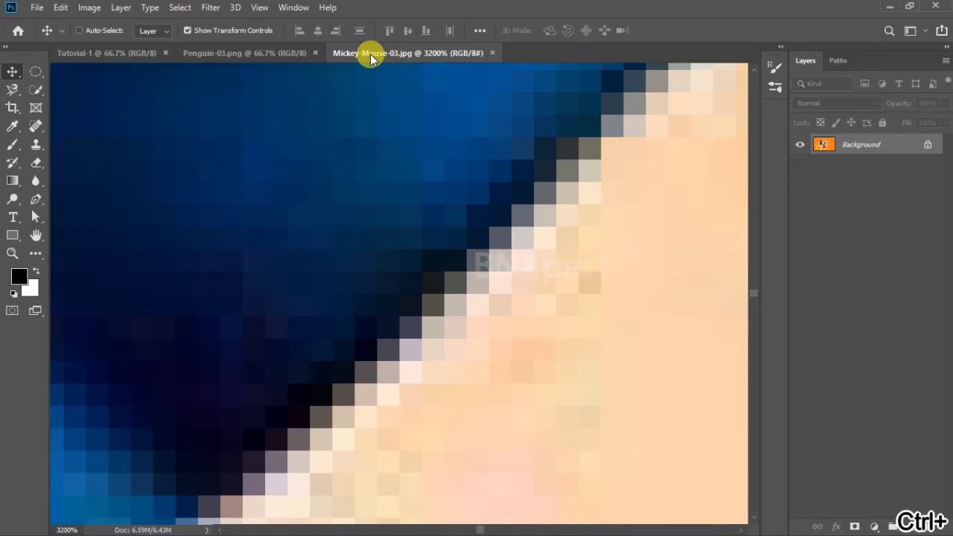
key(ctrl+plus)
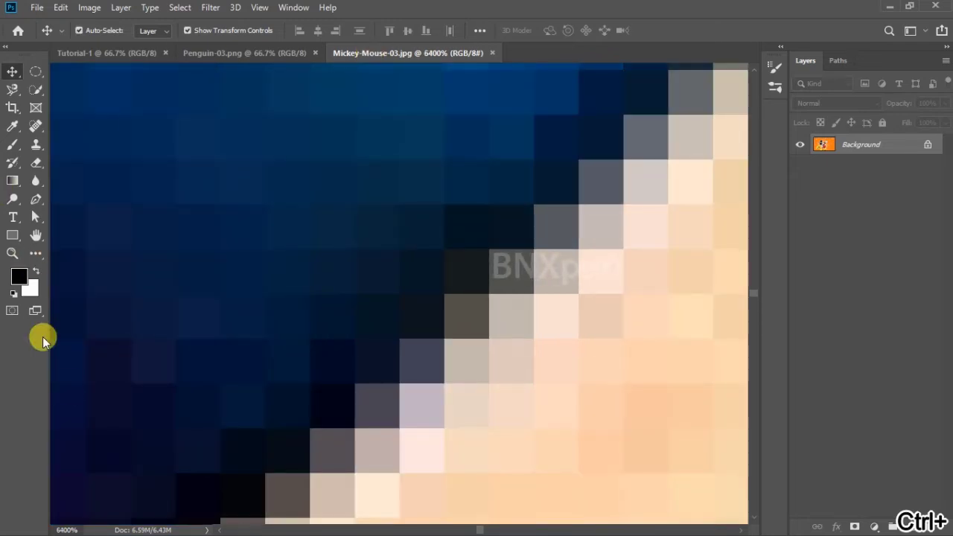
click(66, 529)
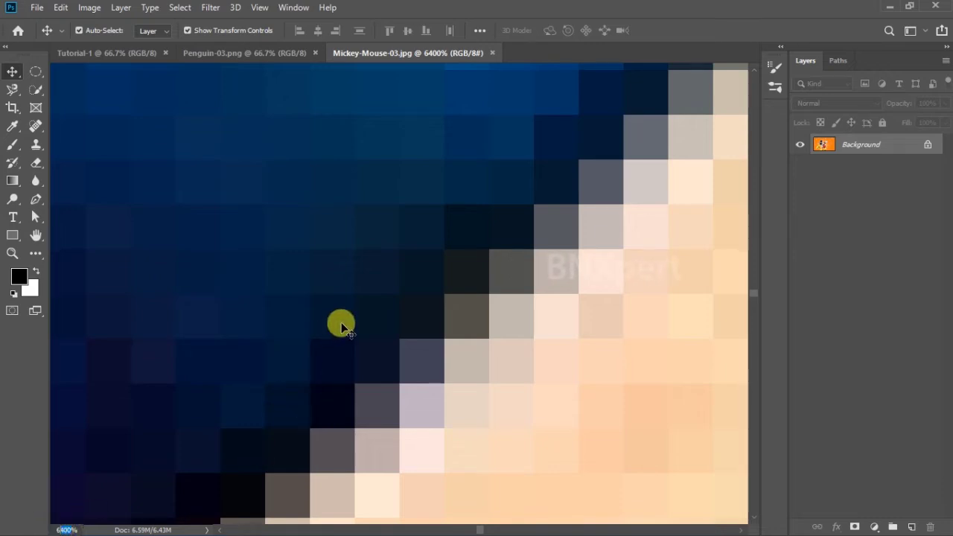
scroll(370, 345, down, 2)
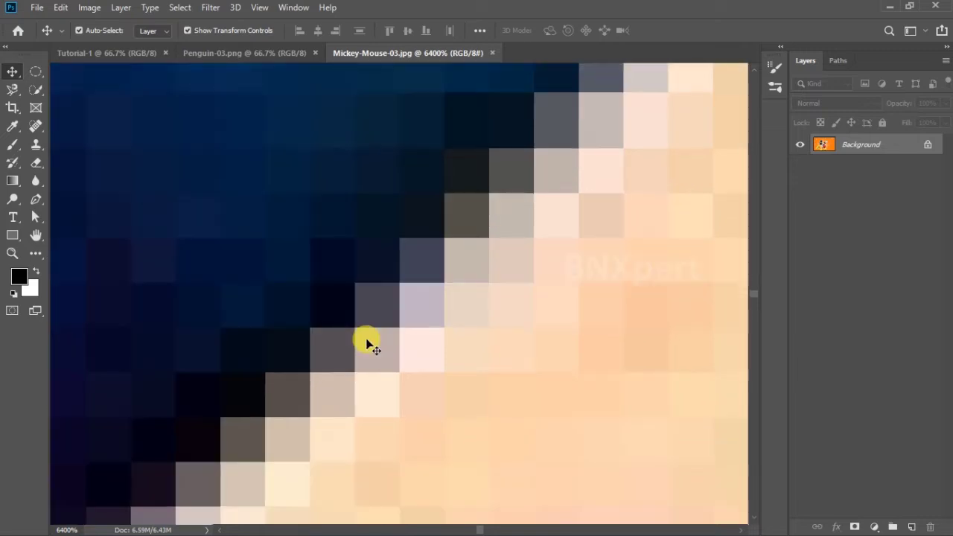
scroll(370, 344, down, 3)
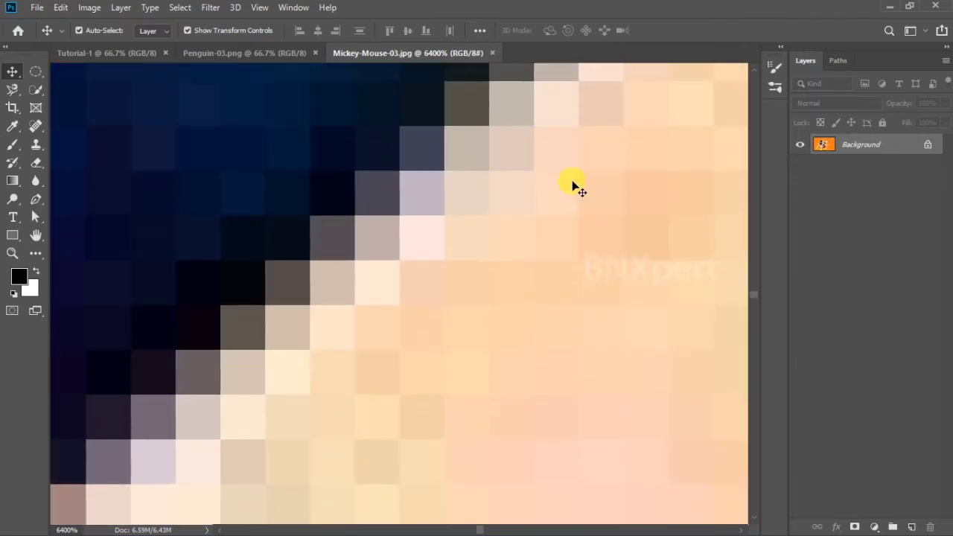
scroll(418, 186, up, 5)
scroll(417, 186, left, 4)
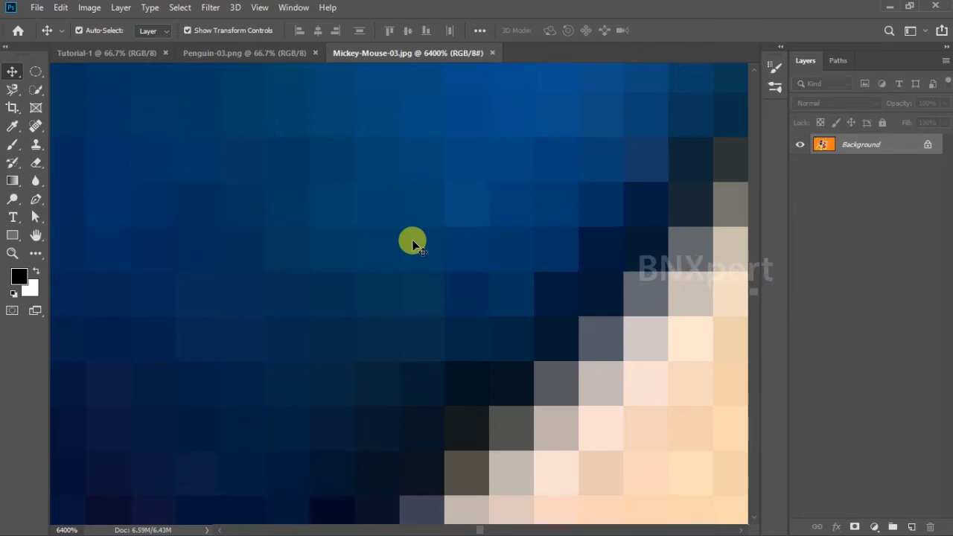
Step: Reduce the magnification of the Mickey-Mouse-03 image to 50% to view the whole picture
key(ctrl+minus)
key(ctrl+minus)
key(ctrl+minus)
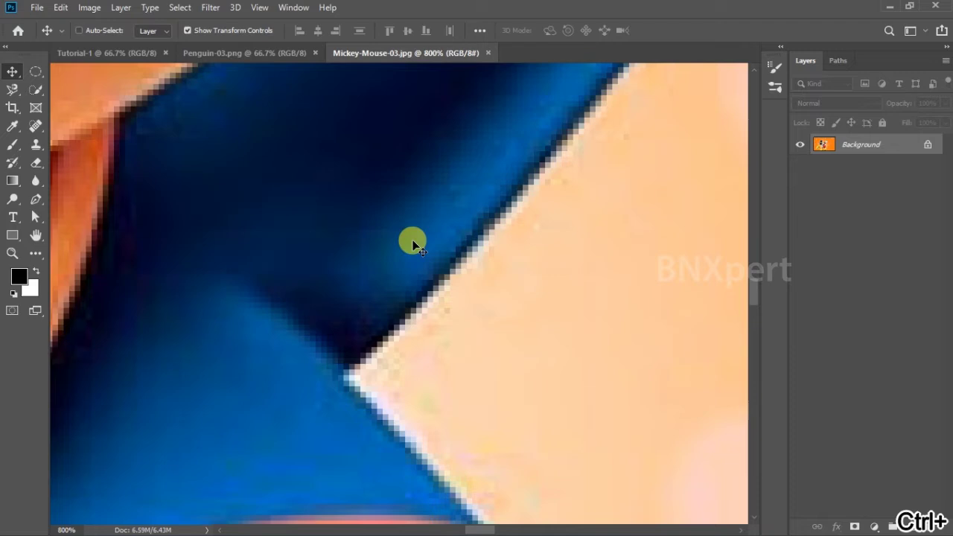
key(ctrl+minus)
key(ctrl+minus)
key(ctrl+minus)
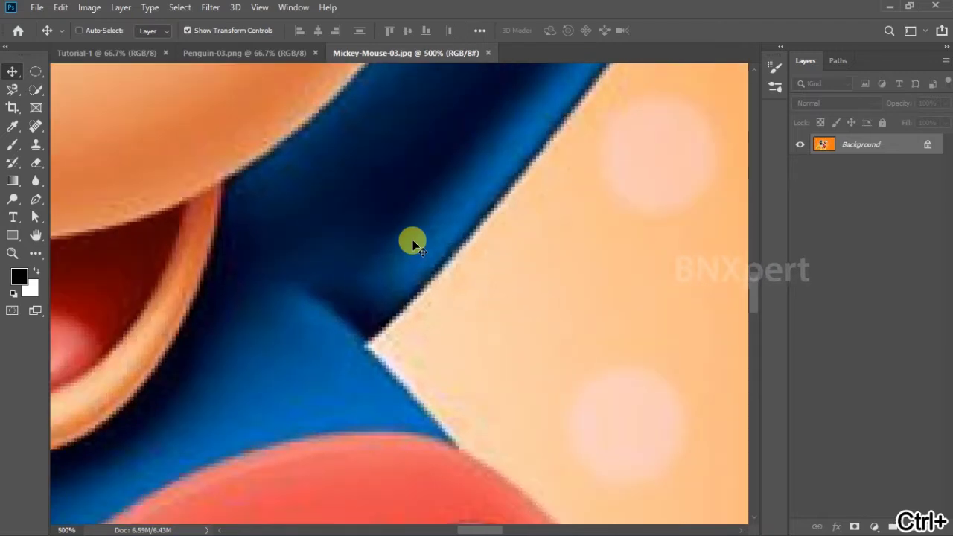
key(ctrl+minus)
key(ctrl+minus)
key(ctrl+minus)
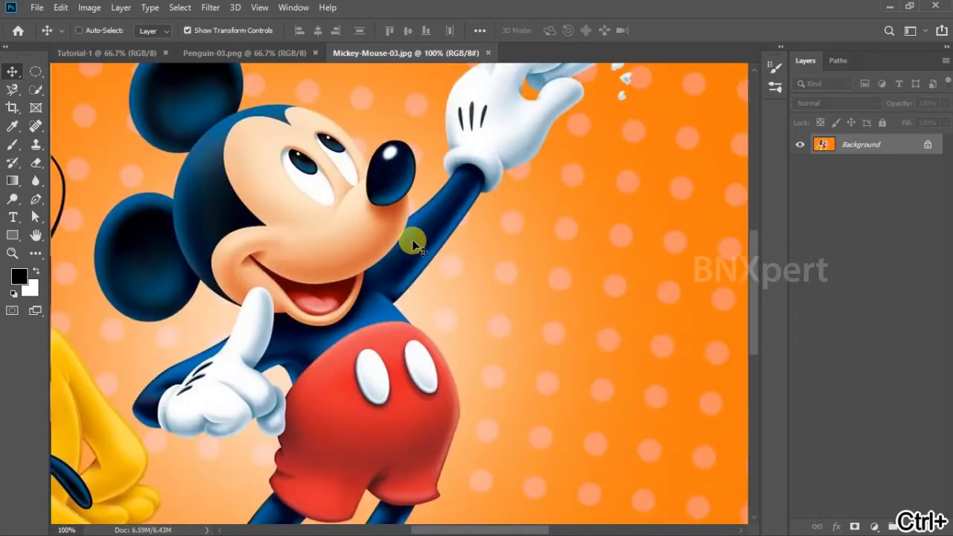
key(ctrl+minus)
key(ctrl+minus)
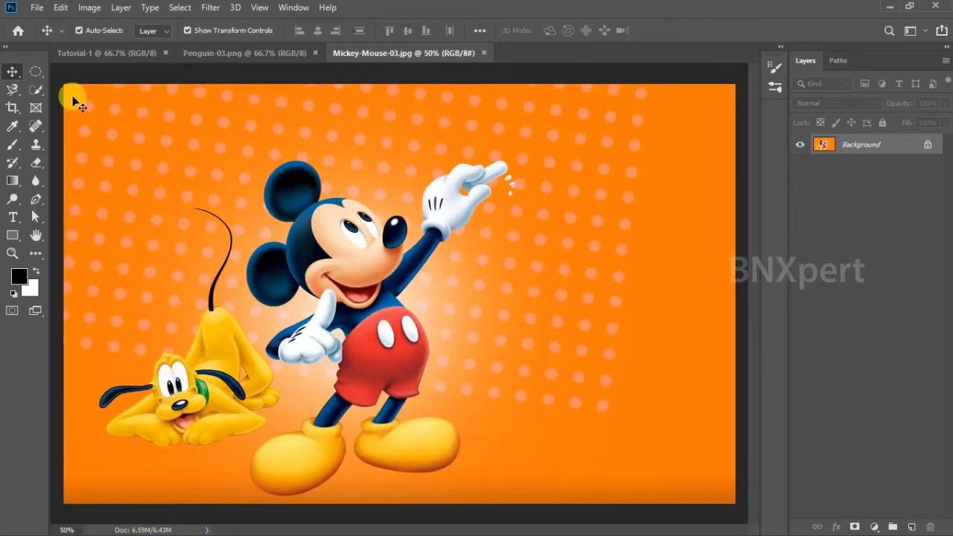
Step: Make a new rectangular marquee selection around Mickey in Mickey-Mouse-03 and shift its outline slightly down over the figure
click(36, 72)
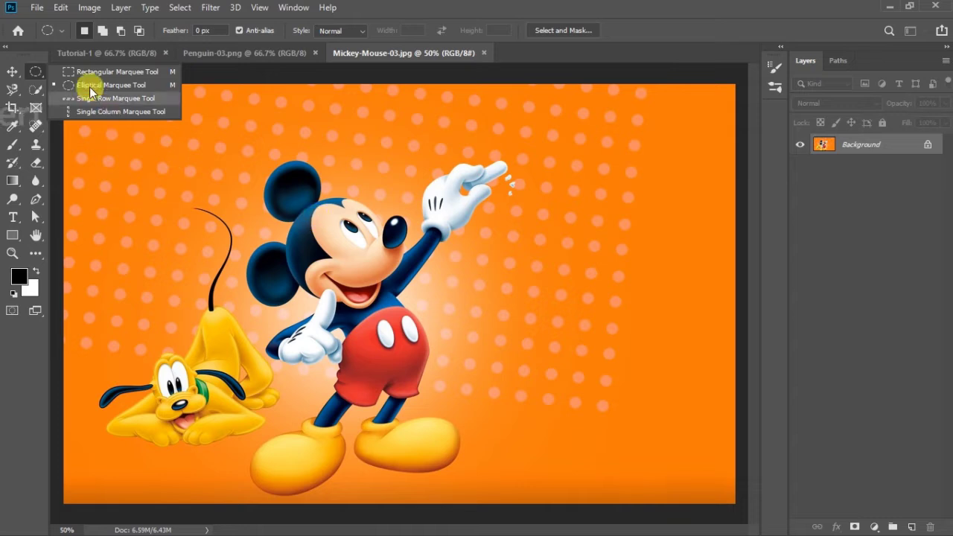
click(115, 72)
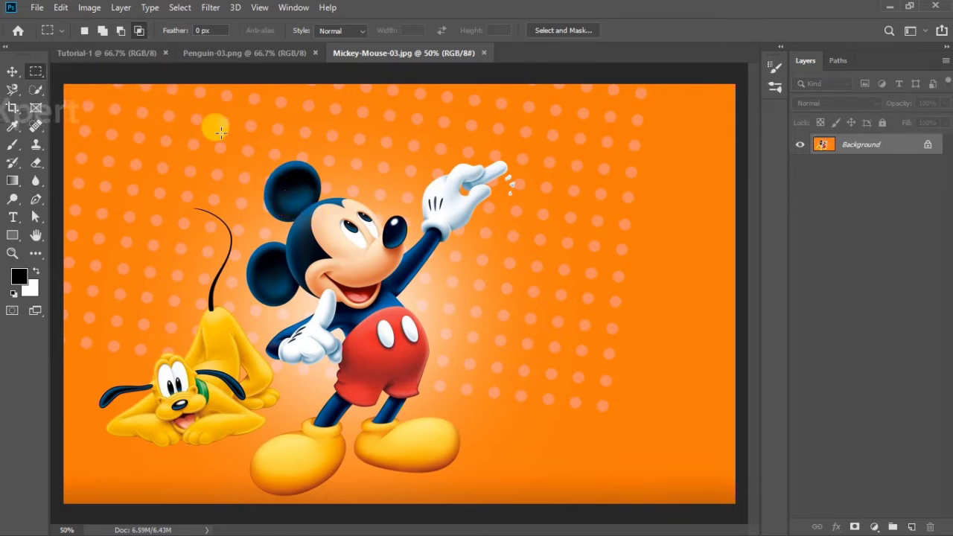
click(84, 31)
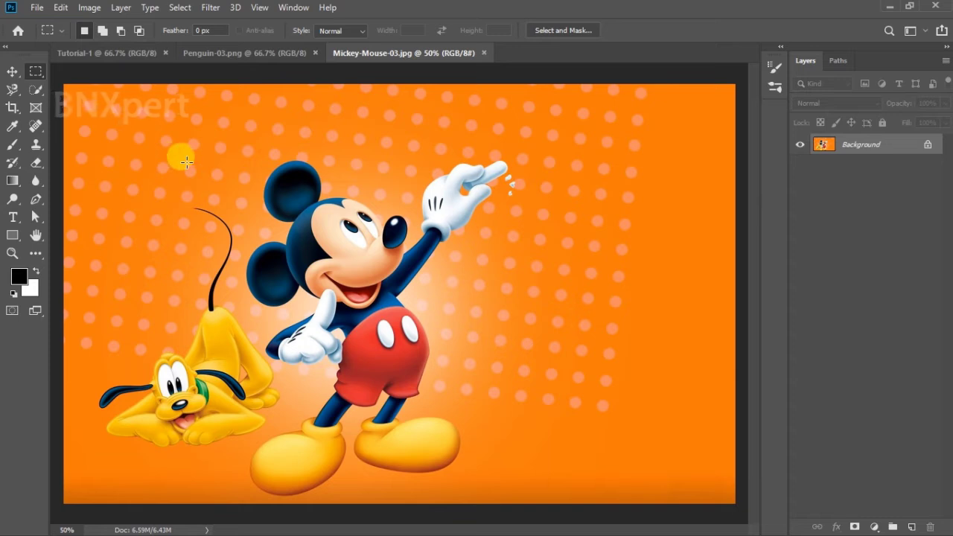
drag(238, 147, 479, 462)
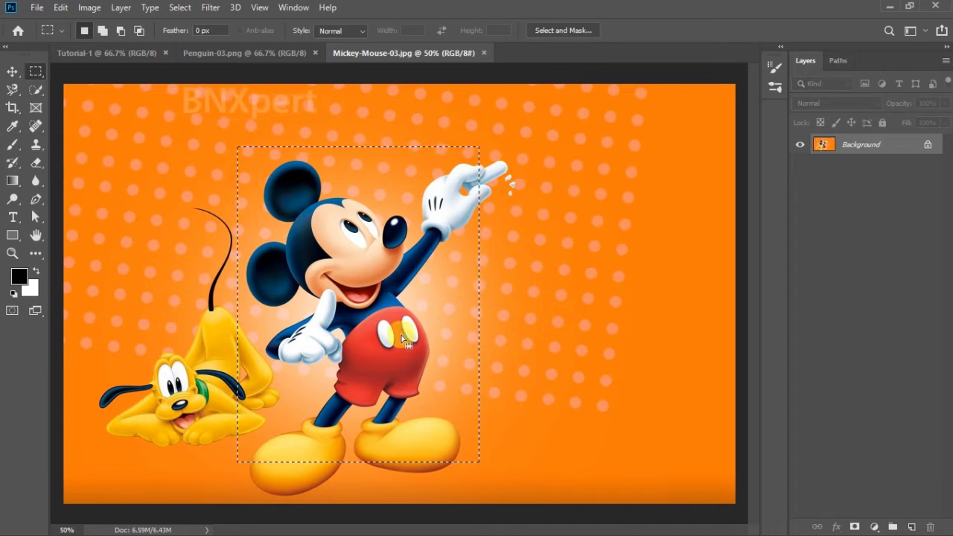
drag(363, 306, 351, 323)
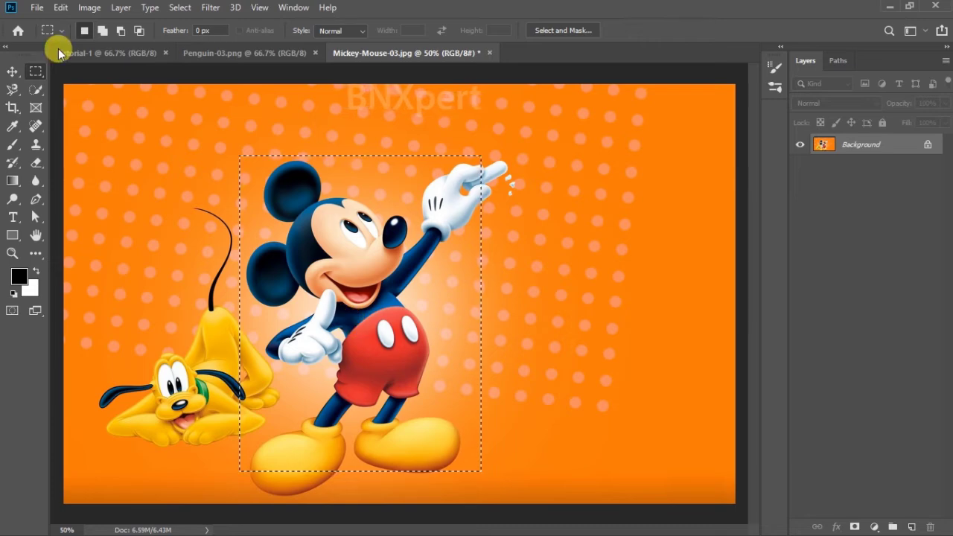
Step: Copy the selected Mickey area and paste it into the Tutorial-1 document
click(60, 7)
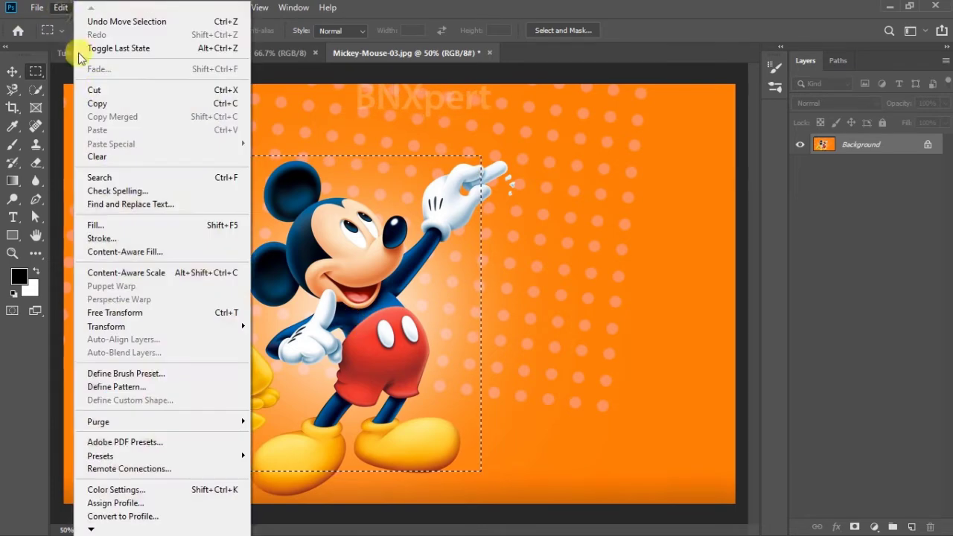
click(103, 105)
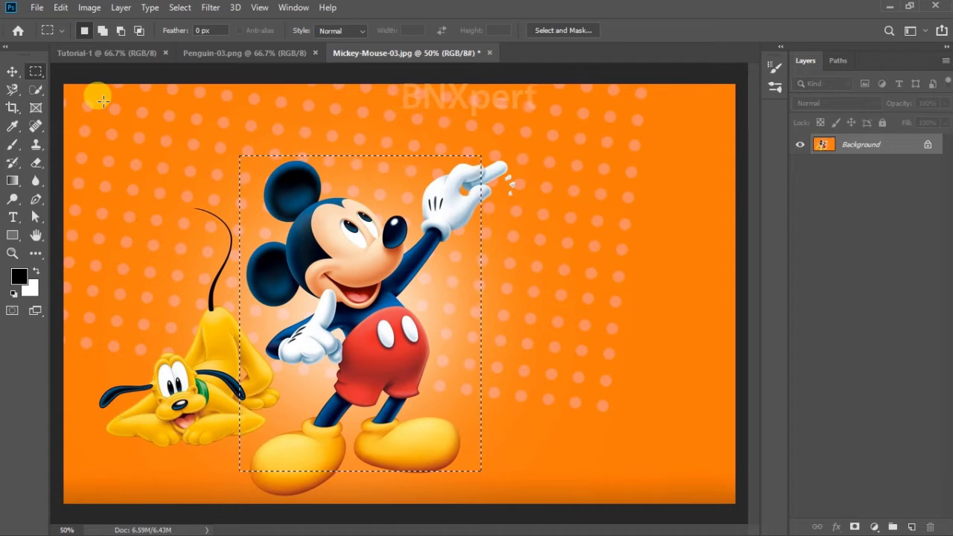
click(138, 56)
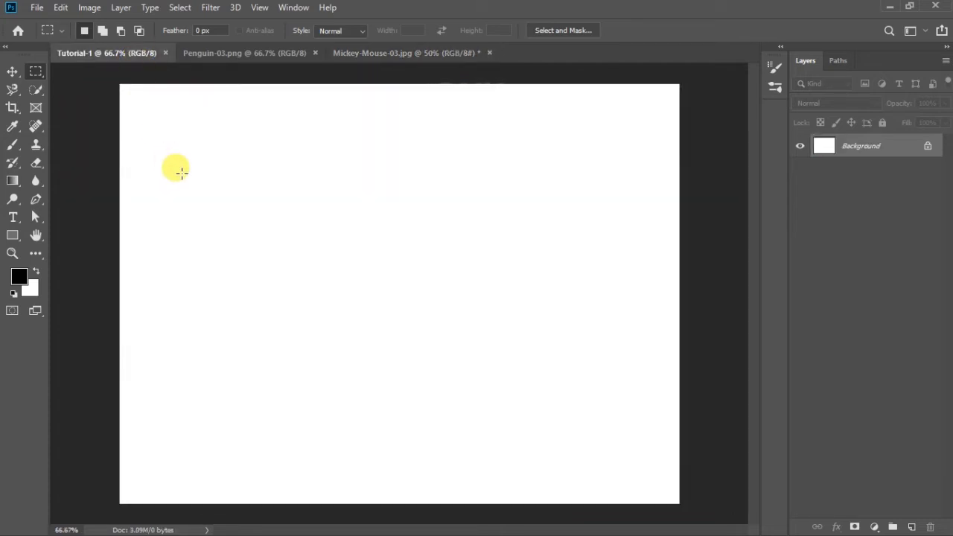
click(61, 9)
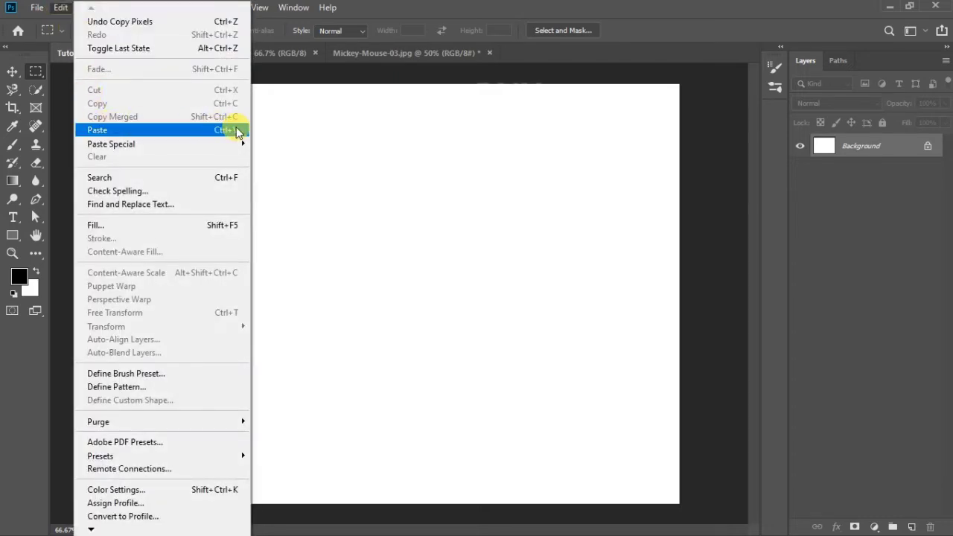
click(133, 131)
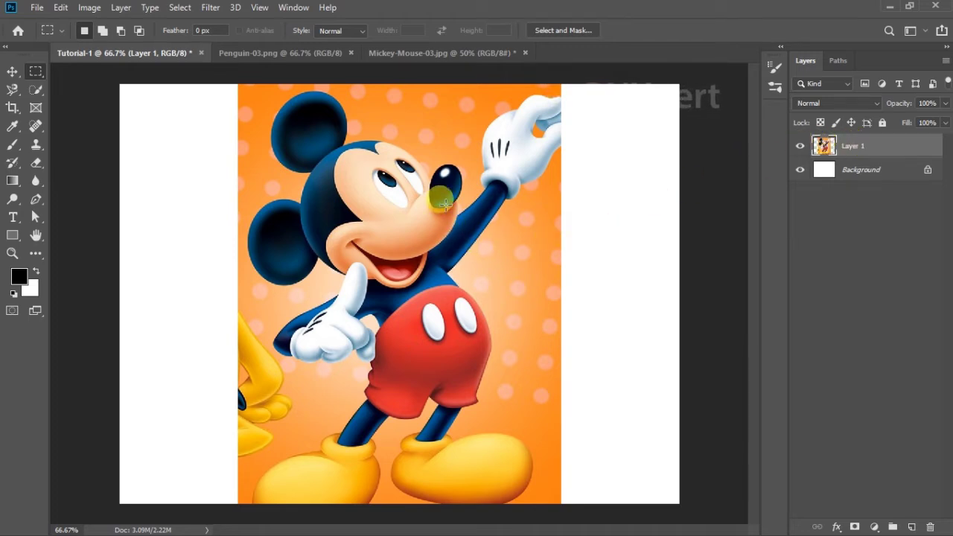
Step: Free-transform the pasted Mickey picture to about half its size and place it in the left half of the canvas
key(ctrl+t)
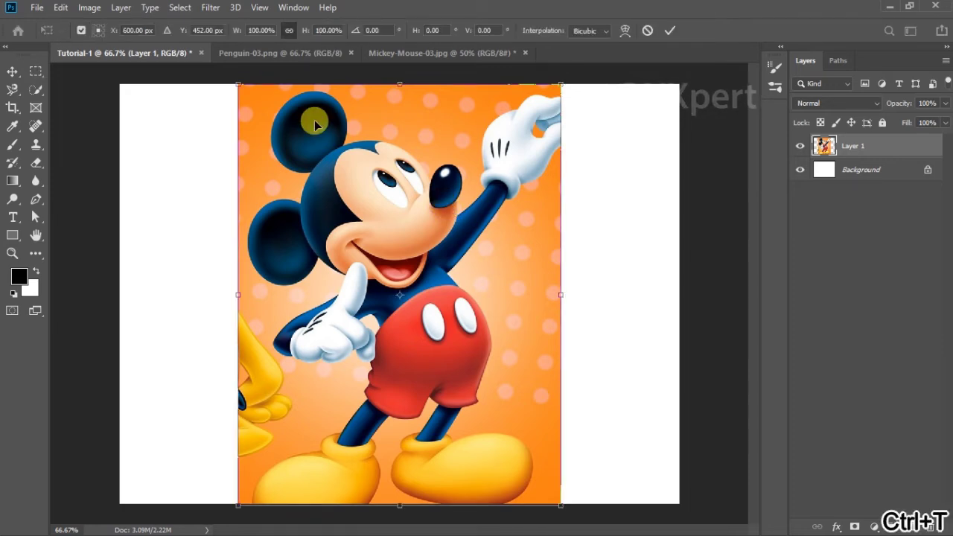
drag(241, 88, 396, 307)
drag(467, 359, 248, 253)
key(Return)
key(m)
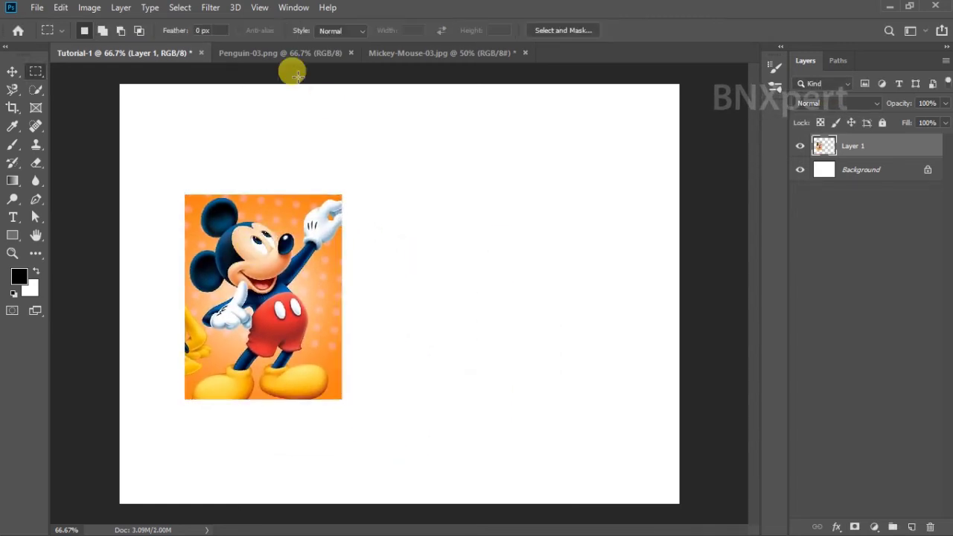
Step: Return to the Mickey-Mouse-03 document and deselect the rectangular area around Mickey
click(381, 52)
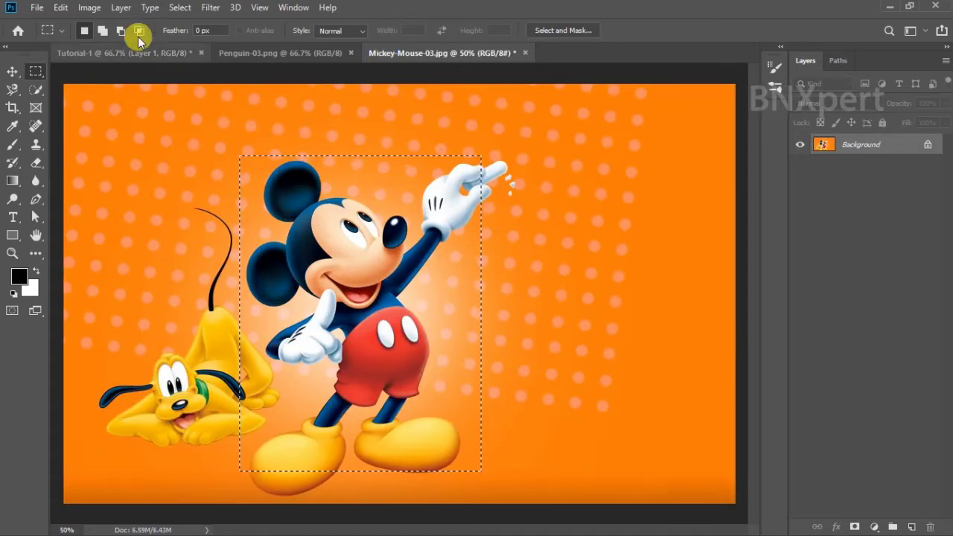
click(182, 8)
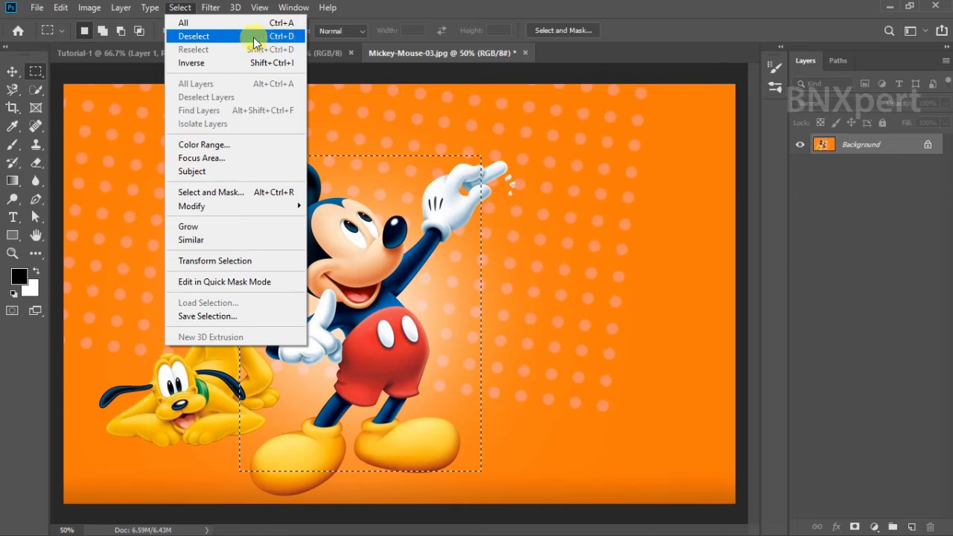
click(281, 37)
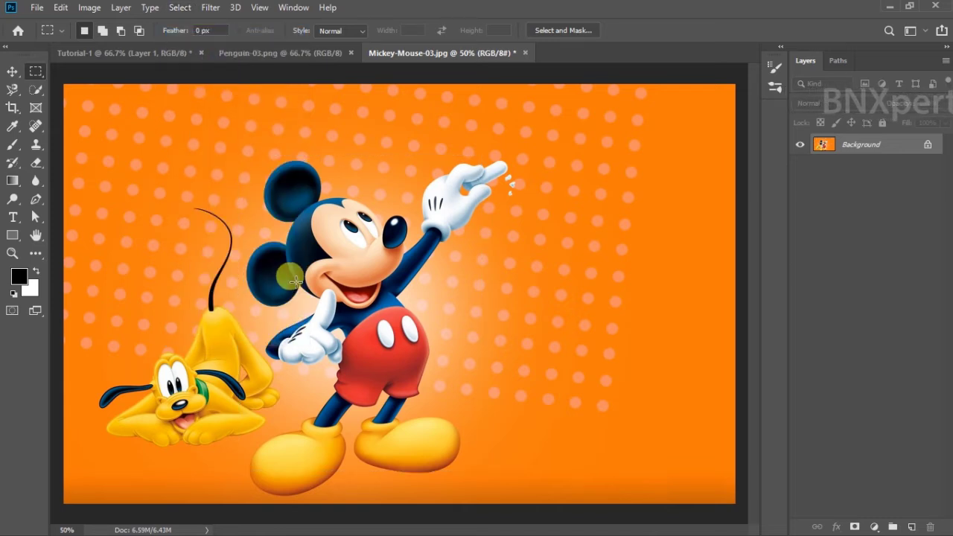
Step: Practise square selections with the Rectangular Marquee tool over Mickey, first from a corner and again outward from a center point
drag(246, 183, 510, 481)
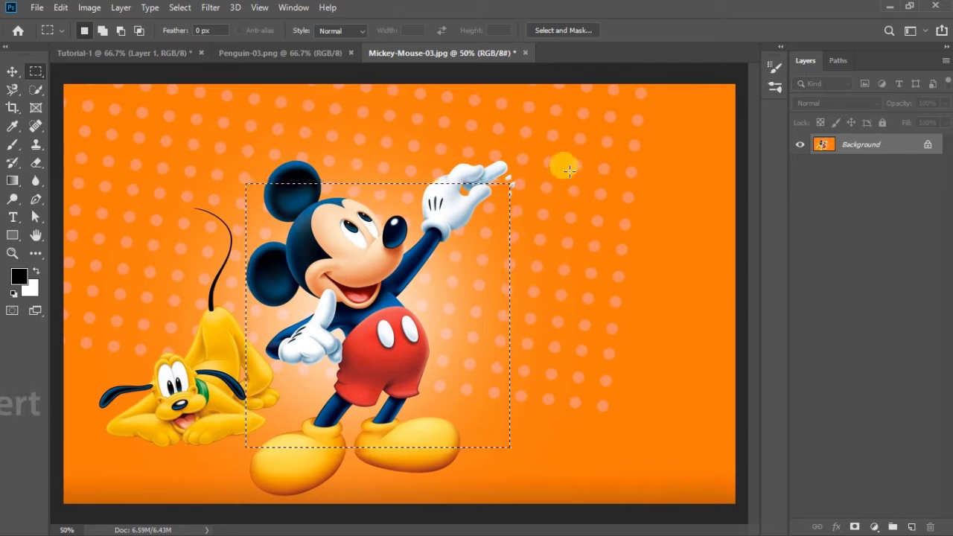
drag(484, 150, 507, 184)
click(362, 256)
drag(353, 258, 503, 389)
key(ctrl+d)
drag(246, 190, 570, 342)
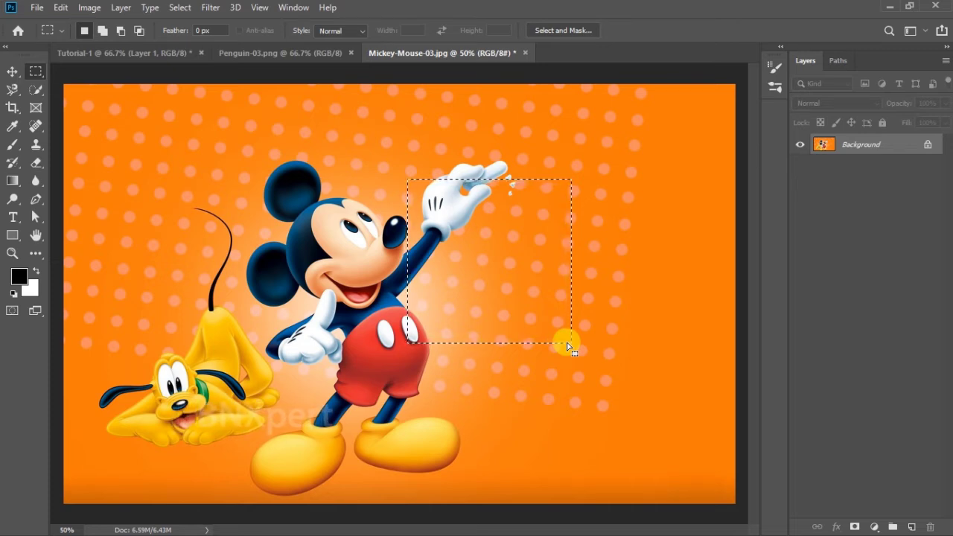
Step: Clear the square selection, draw a freely proportioned ellipse over Mickey with the Elliptical Marquee tool, and deselect it
right_click(36, 71)
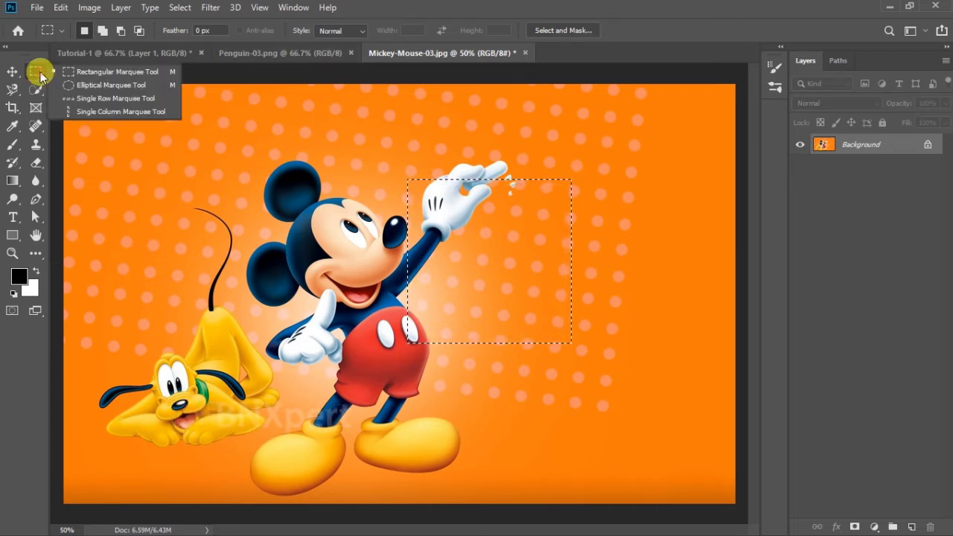
click(89, 87)
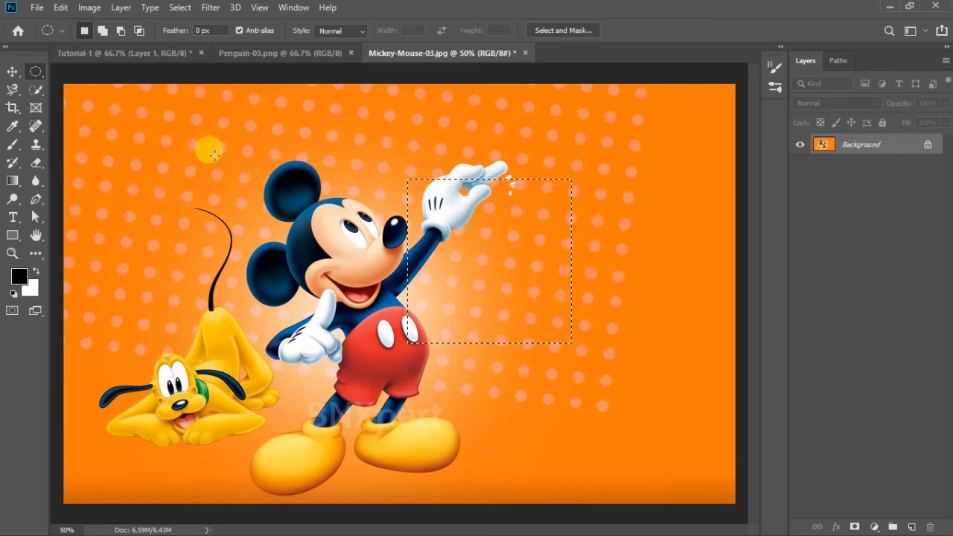
key(ctrl+d)
drag(245, 158, 462, 410)
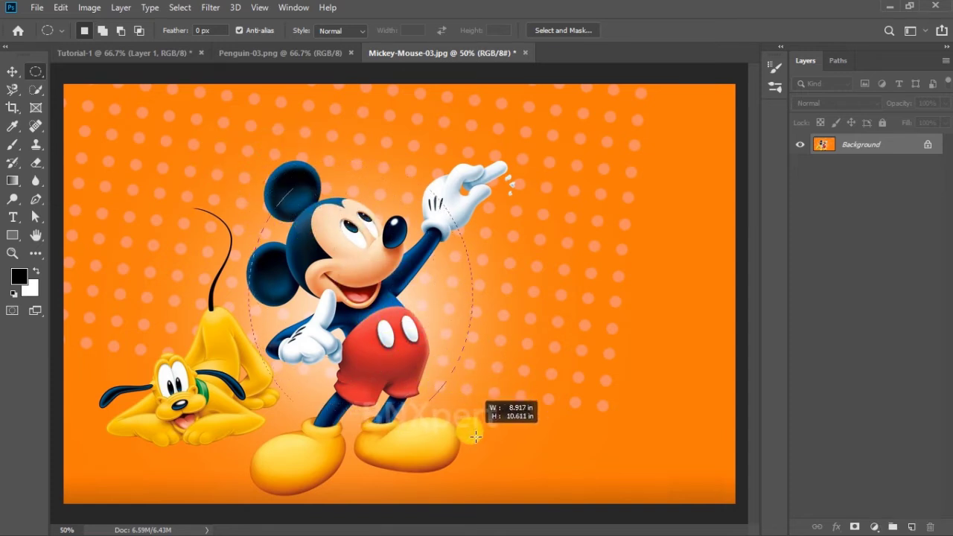
drag(478, 467, 477, 488)
key(ctrl+d)
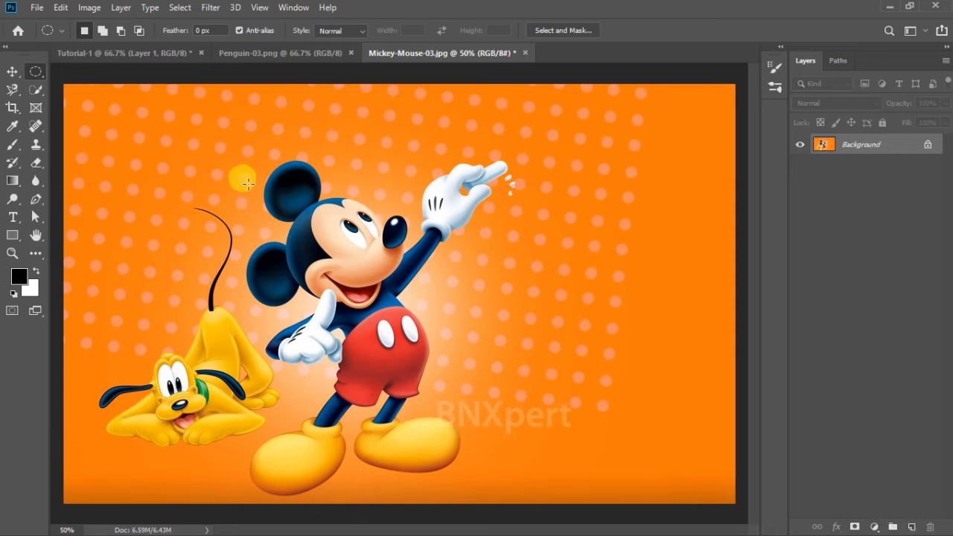
Step: Draw a perfectly circular selection over Mickey's body with the Elliptical Marquee tool and deselect it
drag(246, 183, 441, 408)
mouse_move(507, 463)
mouse_down()
mouse_move(516, 469)
mouse_move(515, 460)
mouse_up()
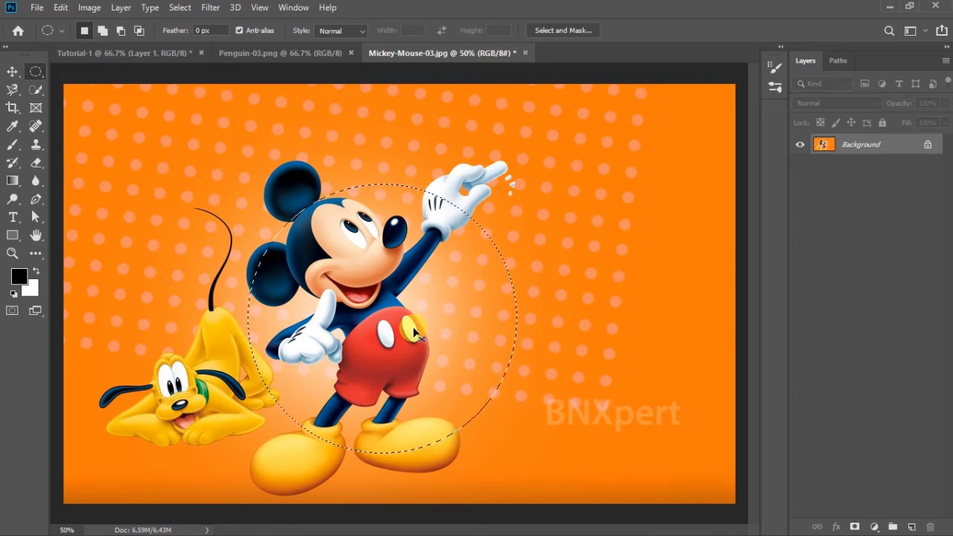
key(ctrl+d)
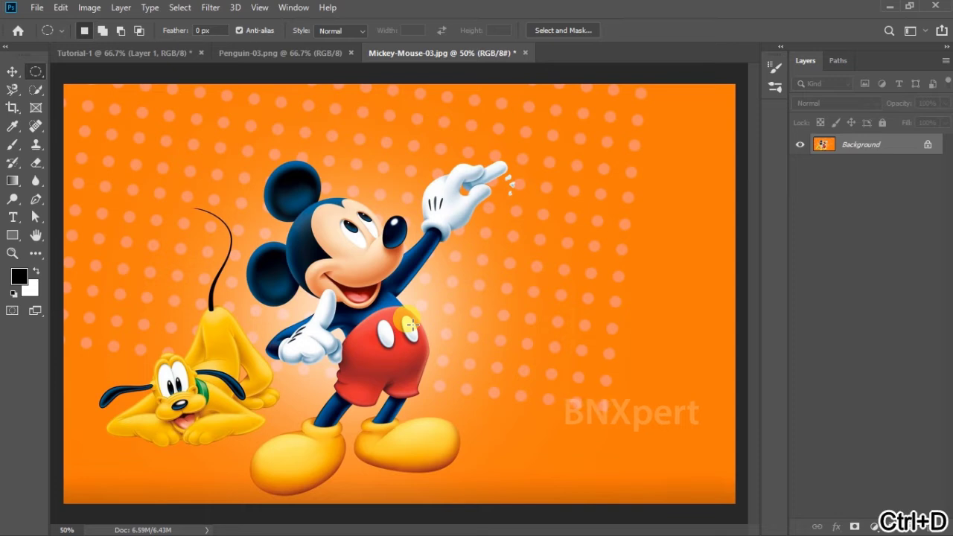
Step: Practise drawing elliptical selections outward from a center point near Mickey's face, clearing each one
drag(301, 244, 431, 386)
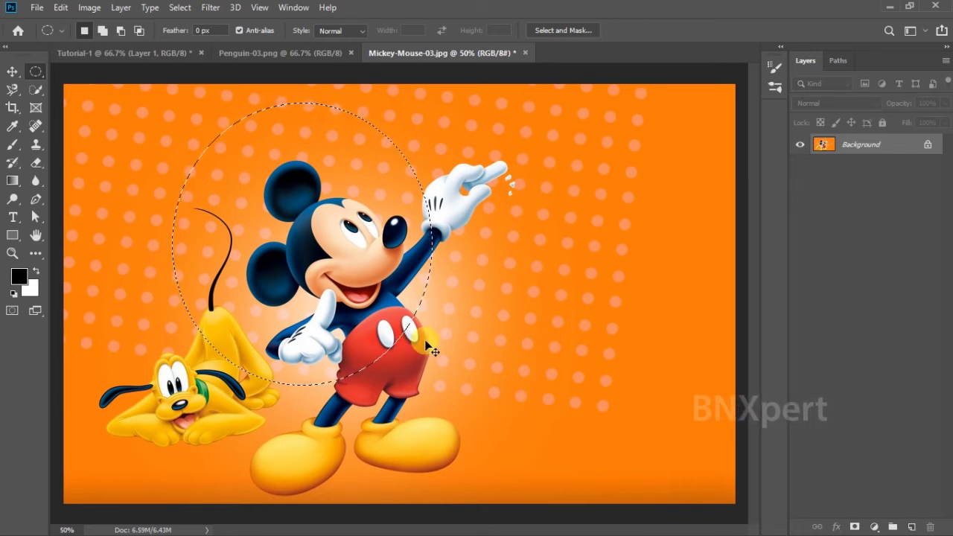
key(ctrl+d)
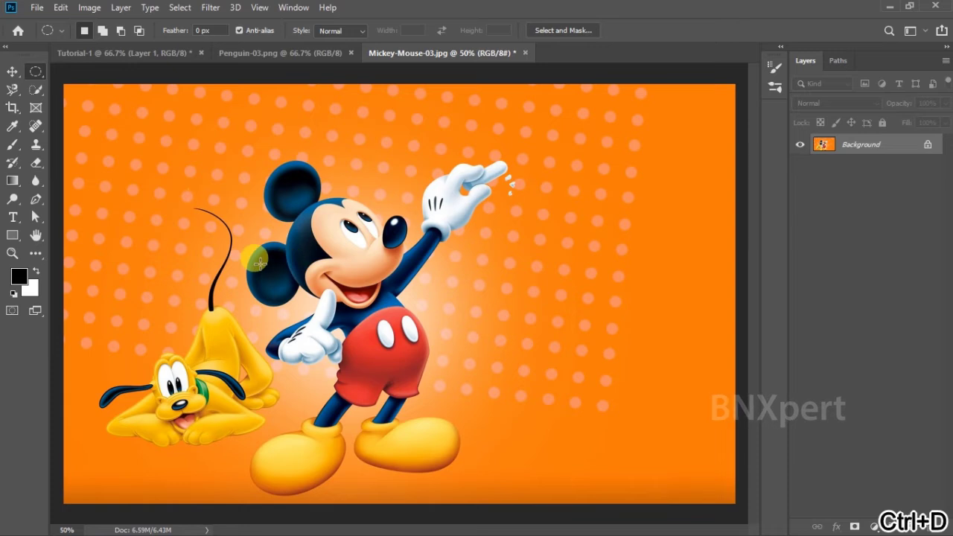
drag(260, 262, 401, 303)
key(ctrl+d)
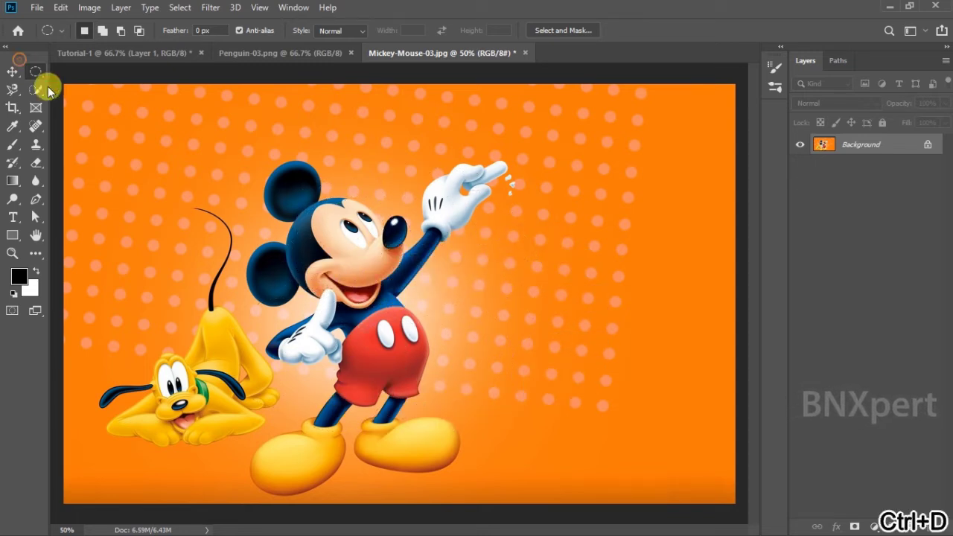
Step: Select a single row of pixels across Mickey's face with the Single Row Marquee tool
click(36, 78)
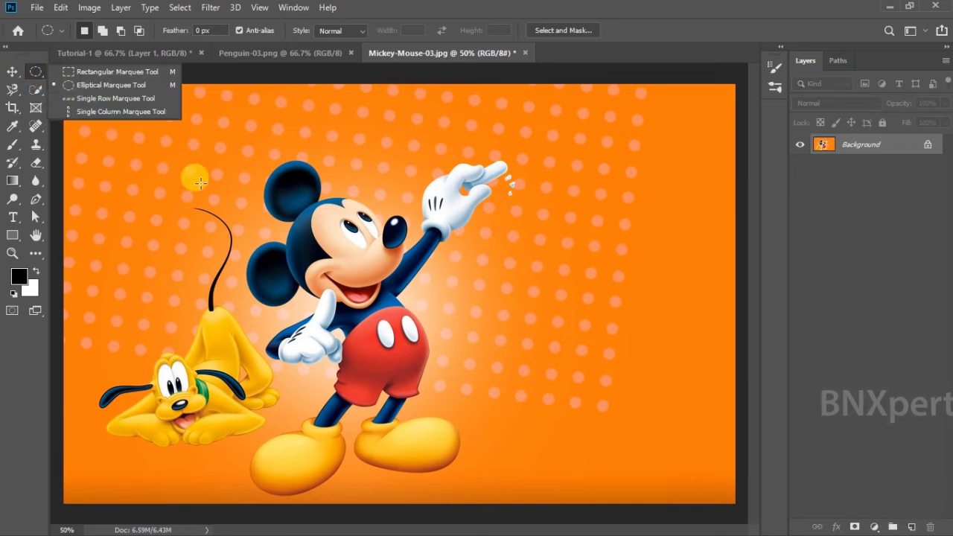
click(138, 98)
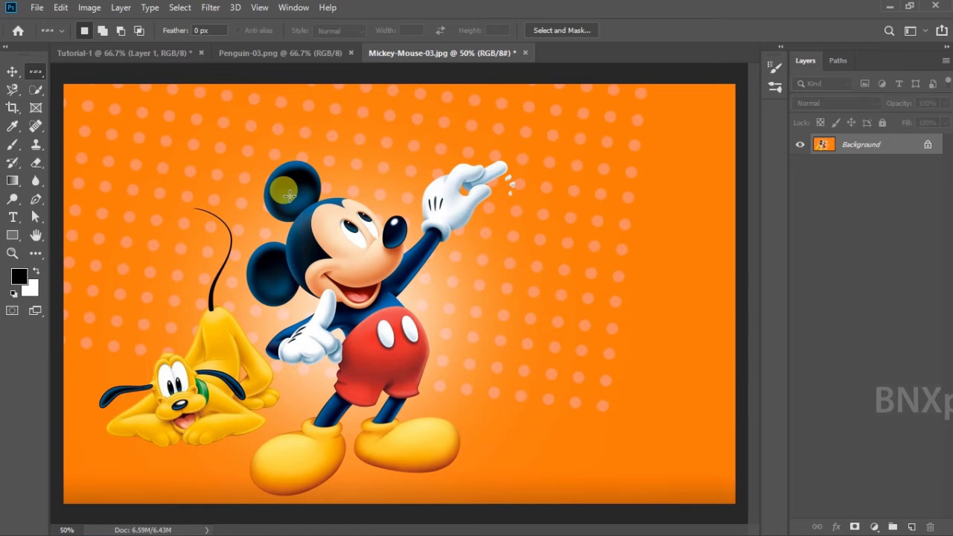
click(204, 260)
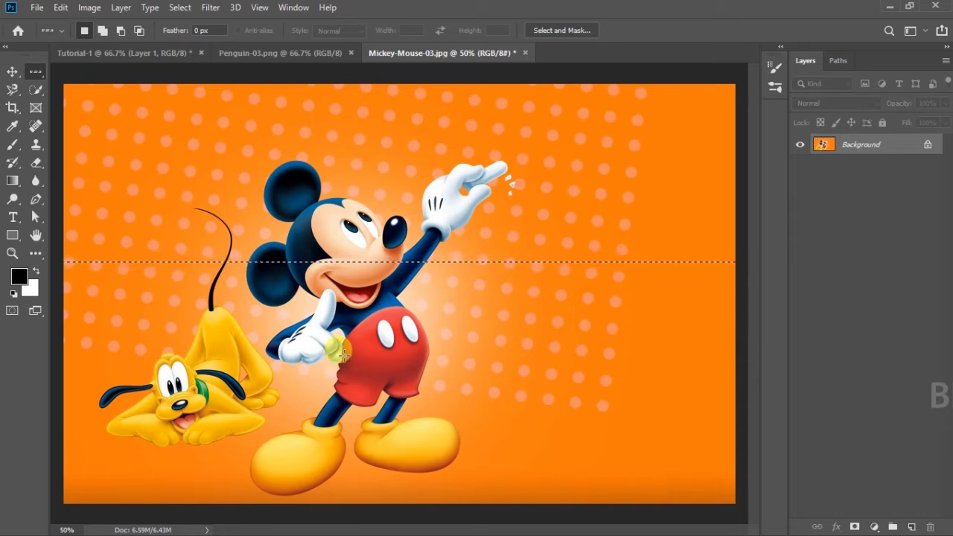
Step: Magnify the image to 1600% and examine the thickness of the row selection near Mickey's nose and raised arm
key(ctrl+plus)
key(ctrl+plus)
key(ctrl+plus)
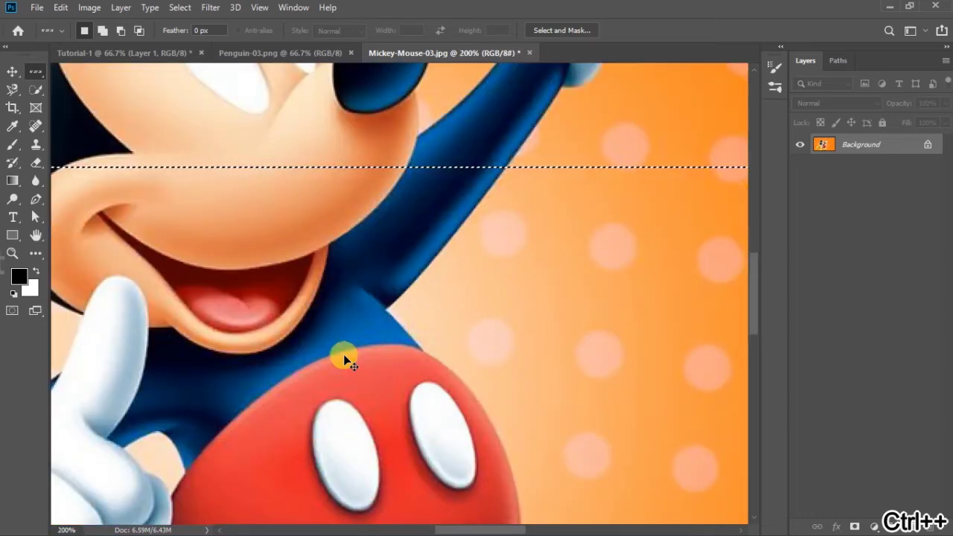
key(ctrl+plus)
key(ctrl+plus)
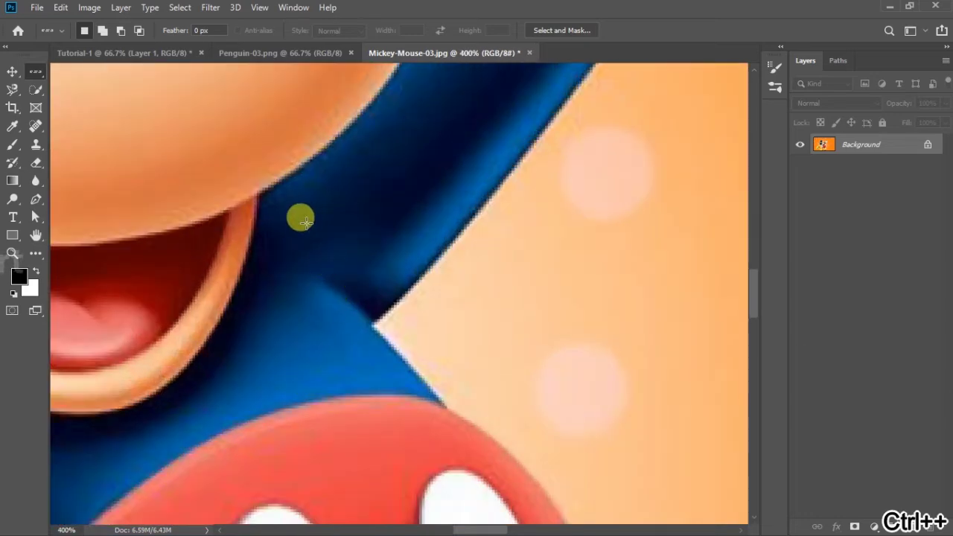
scroll(341, 224, up, 6)
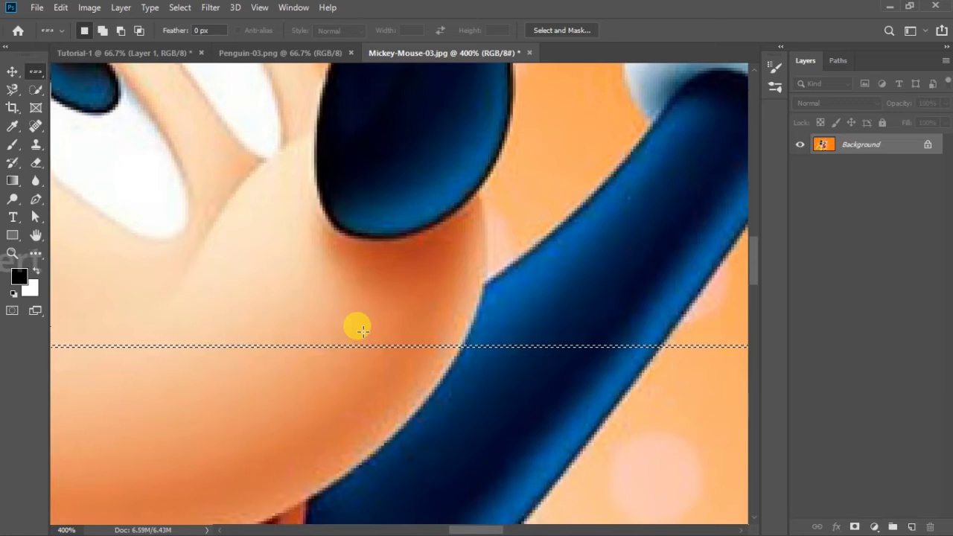
key(ctrl+plus)
key(ctrl+plus)
drag(502, 408, 374, 336)
key(ctrl+plus)
key(ctrl+plus)
key(ctrl+plus)
key(ctrl+plus)
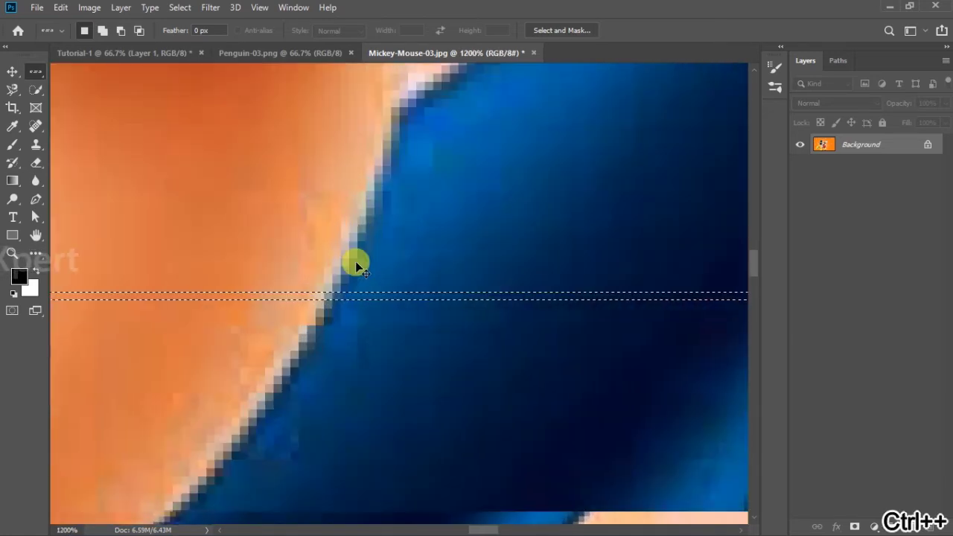
Step: Select a single column of pixels at the edge between Mickey's face and arm with the Single Column Marquee tool
click(35, 73)
click(102, 113)
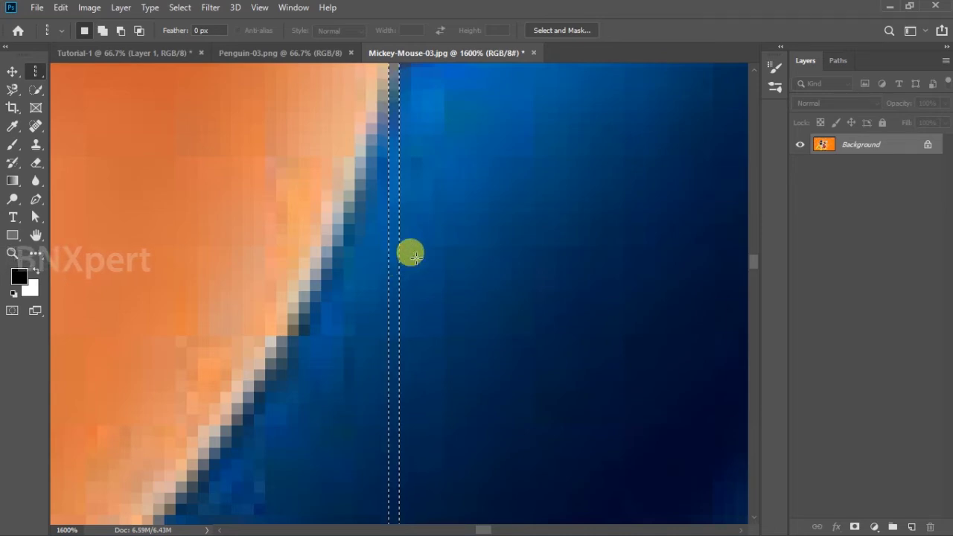
scroll(415, 245, up, 5)
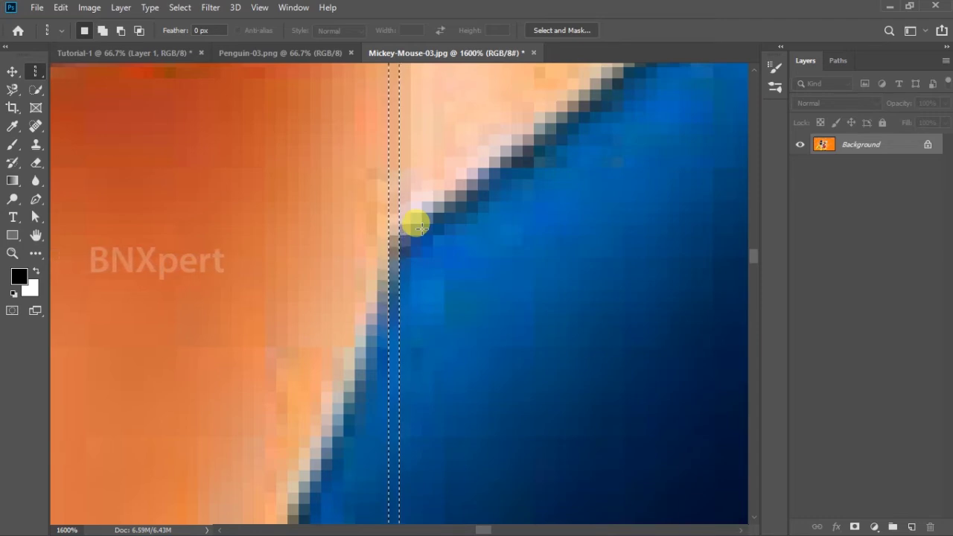
Step: Activate the Move tool, zoom the Mickey image out to 50% and clear the single-column selection
click(15, 72)
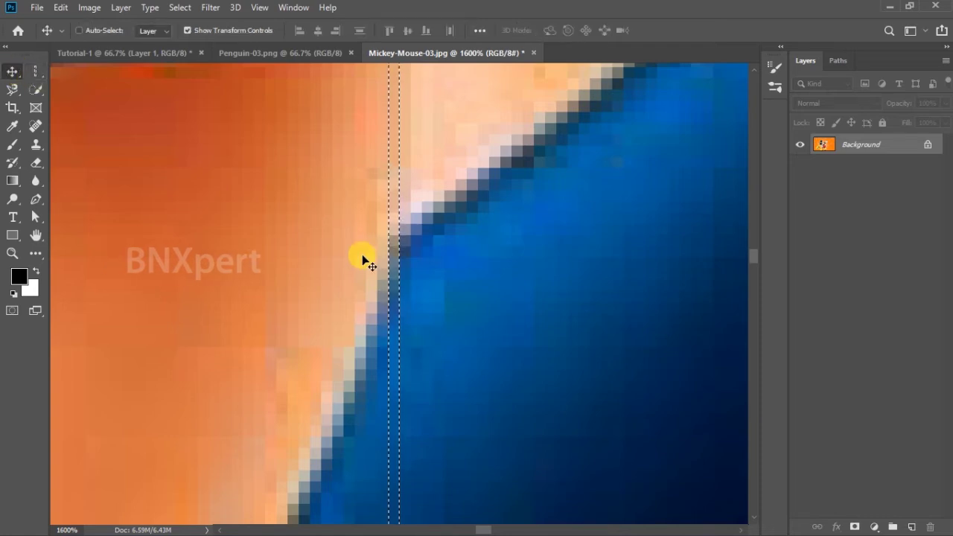
key(ctrl+minus)
key(ctrl+minus)
key(ctrl+minus)
key(ctrl+minus)
key(ctrl+minus)
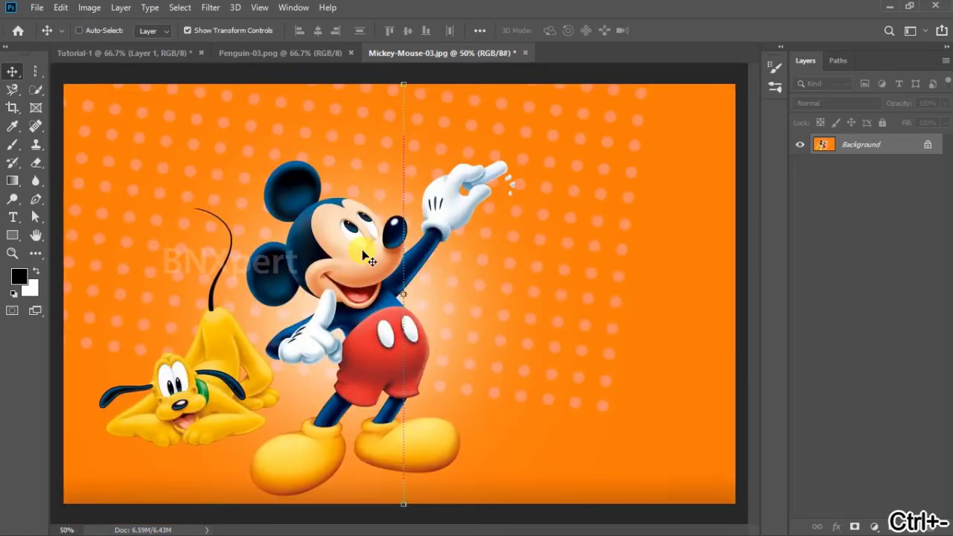
key(ctrl+d)
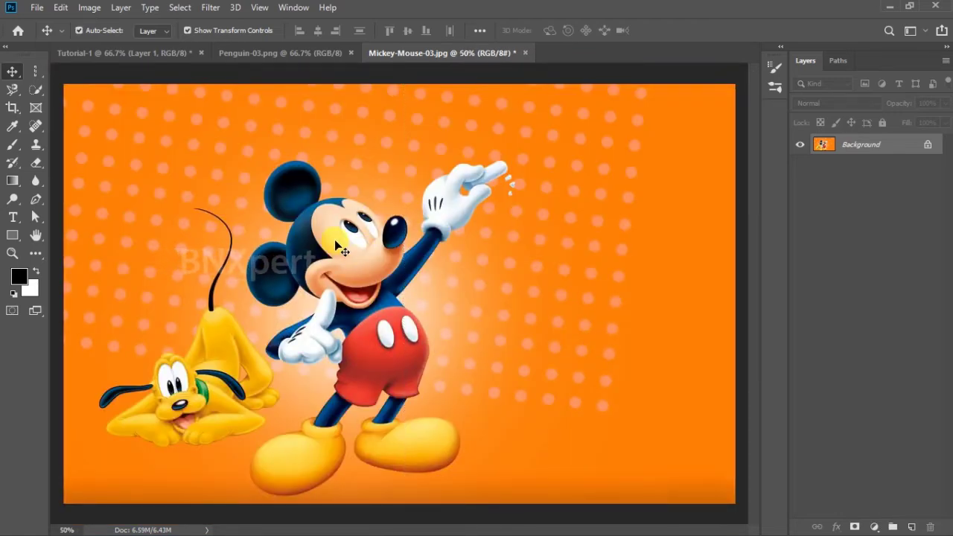
Step: In Tutorial-1, move the pasted Mickey picture to several different positions on the canvas
drag(265, 138, 289, 279)
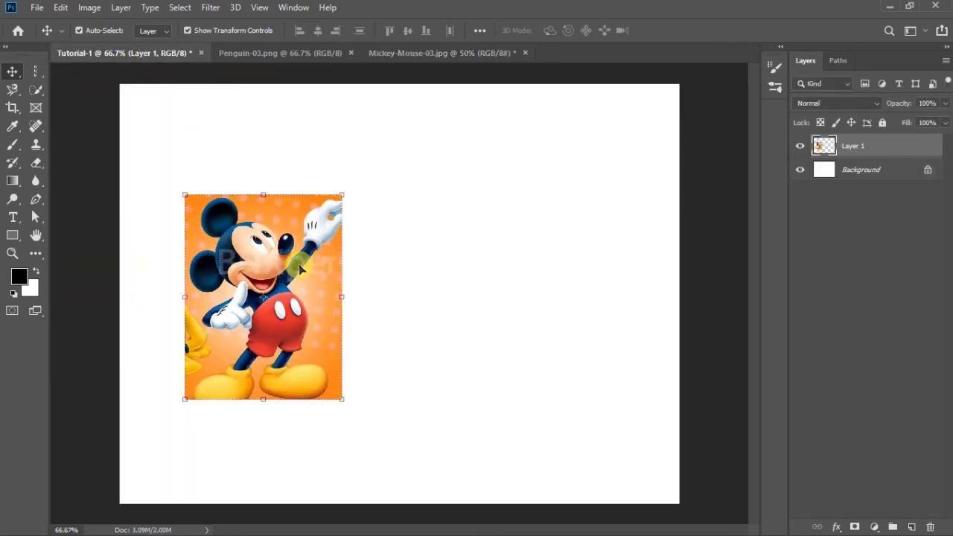
drag(313, 261, 341, 230)
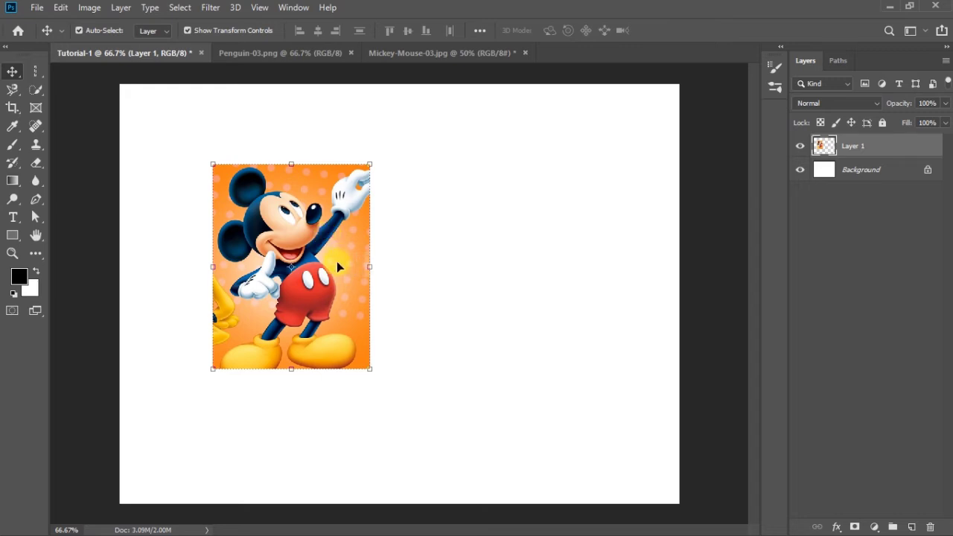
drag(337, 262, 378, 339)
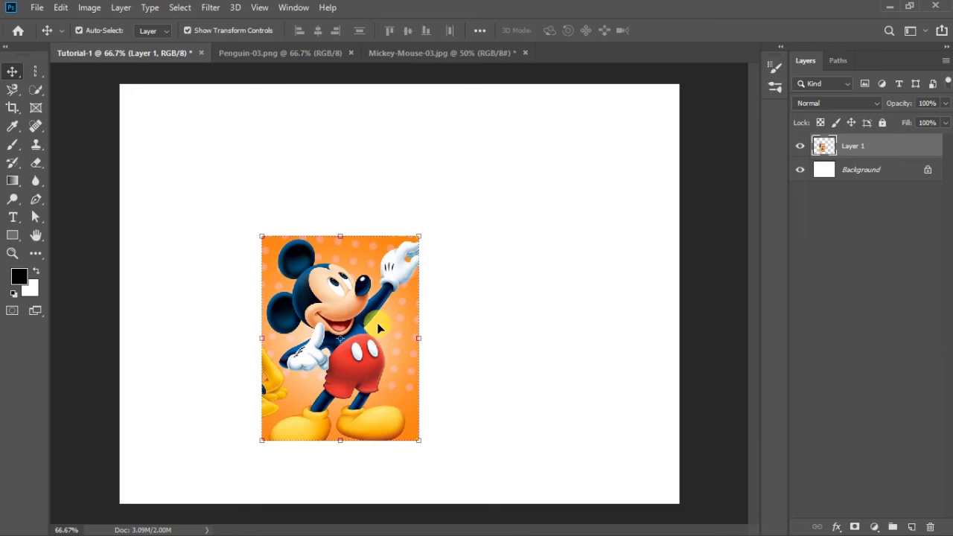
drag(372, 321, 285, 358)
drag(321, 331, 394, 321)
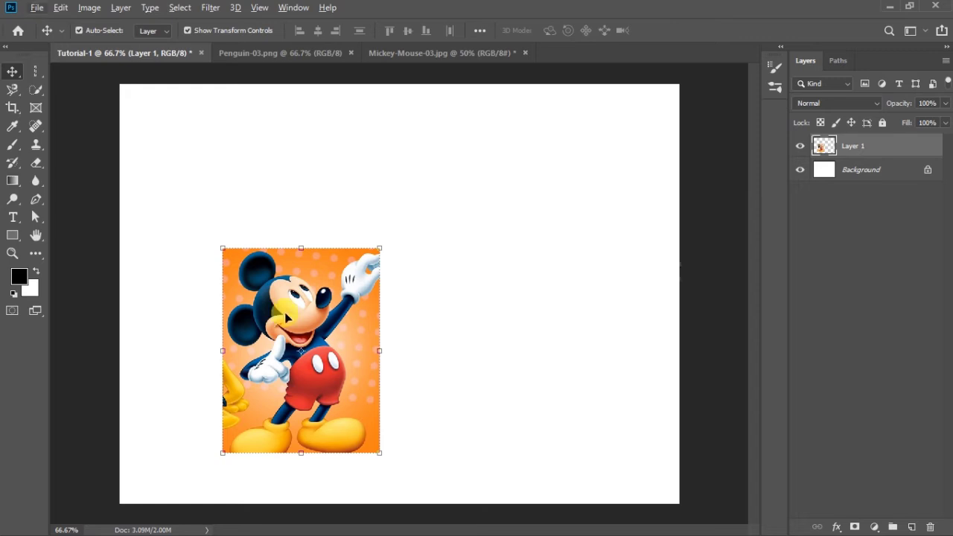
Step: Turn off Show Transform Controls and duplicate the Mickey picture to an empty area beside the original
click(191, 31)
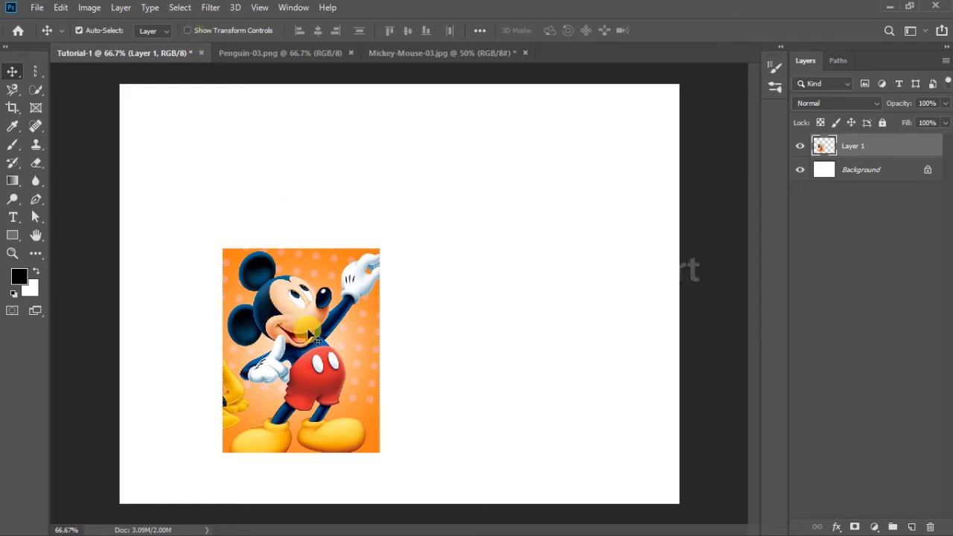
drag(312, 333, 506, 250)
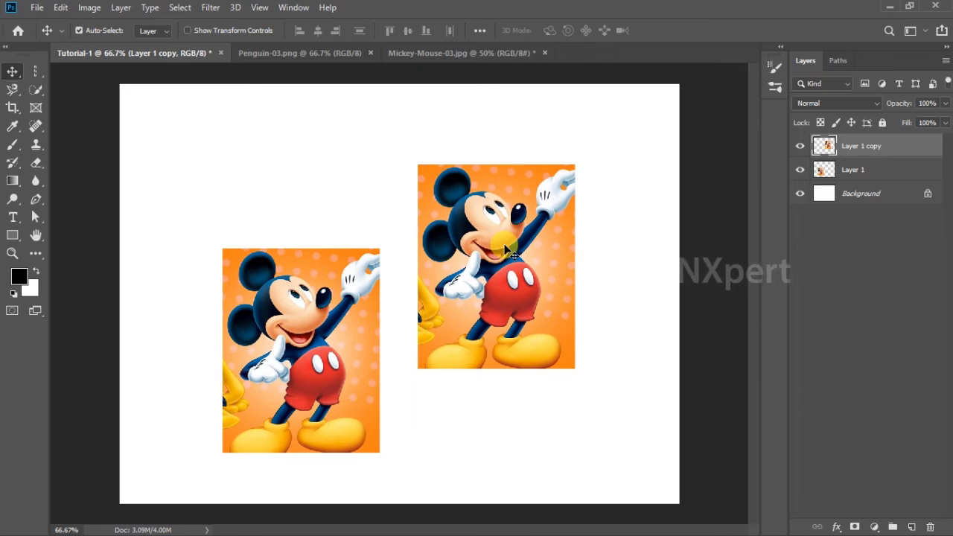
key(ctrl)
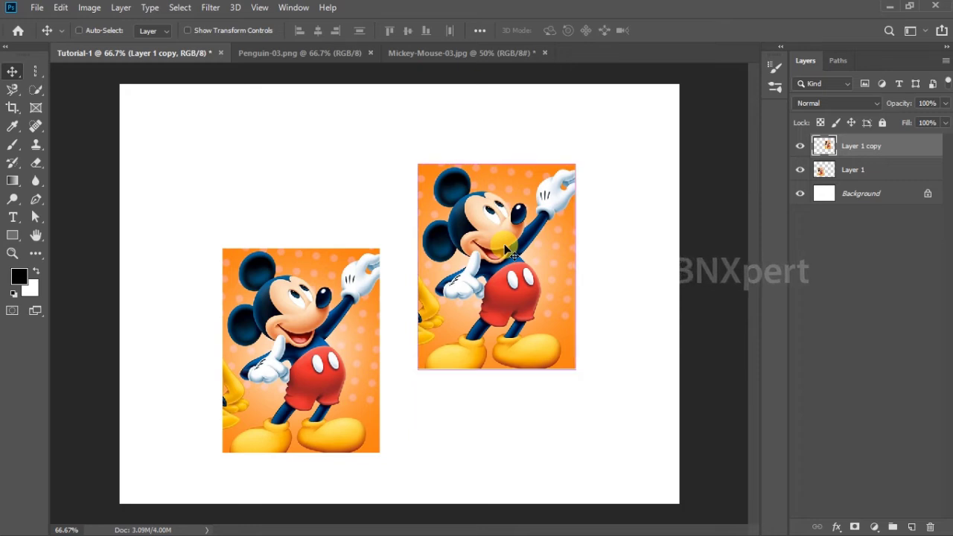
Step: Undo the duplication and earlier moves of the Mickey picture, and look up the undo and redo commands
key(ctrl+z)
key(ctrl+z)
key(ctrl+z)
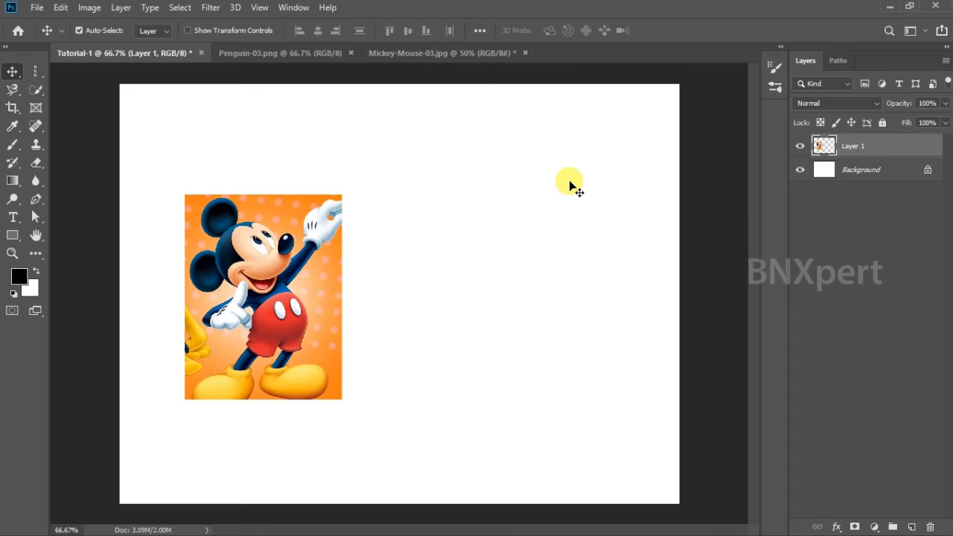
click(60, 8)
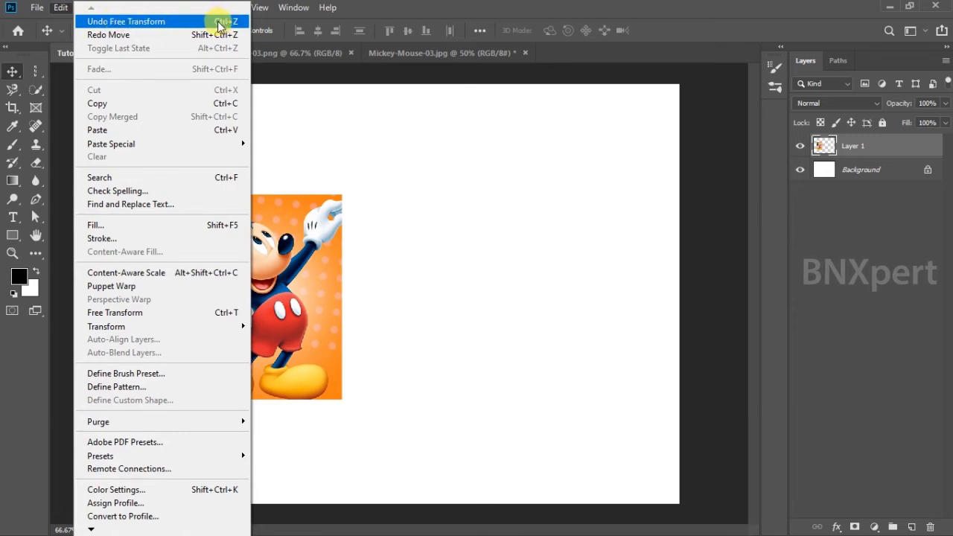
click(437, 371)
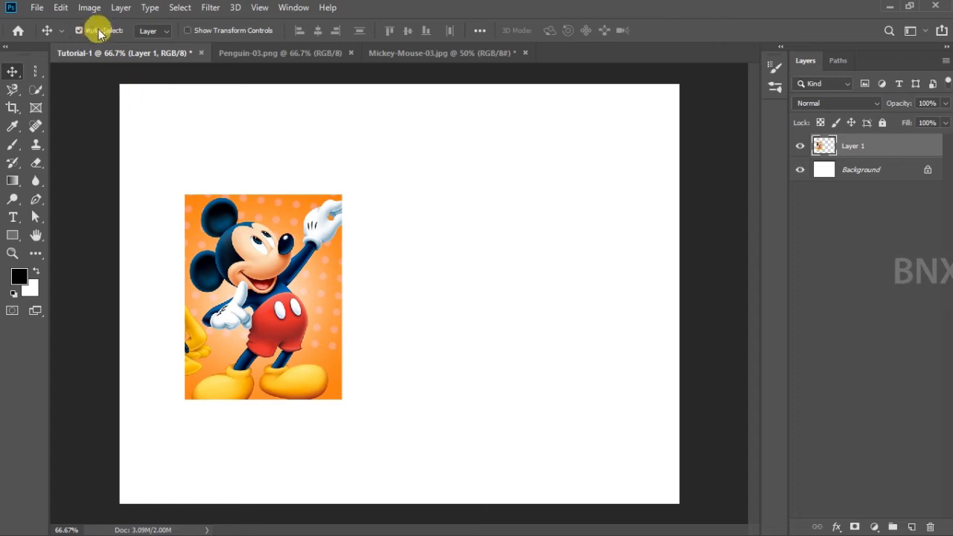
Step: Select an elliptical area around the penguin in Penguin-03.png with the Elliptical Marquee tool and copy it
click(301, 52)
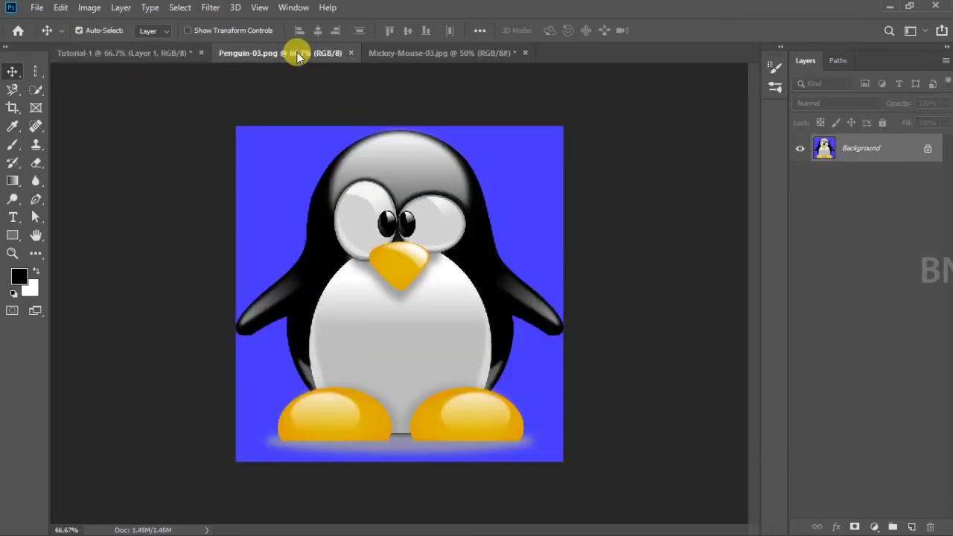
click(35, 71)
click(112, 85)
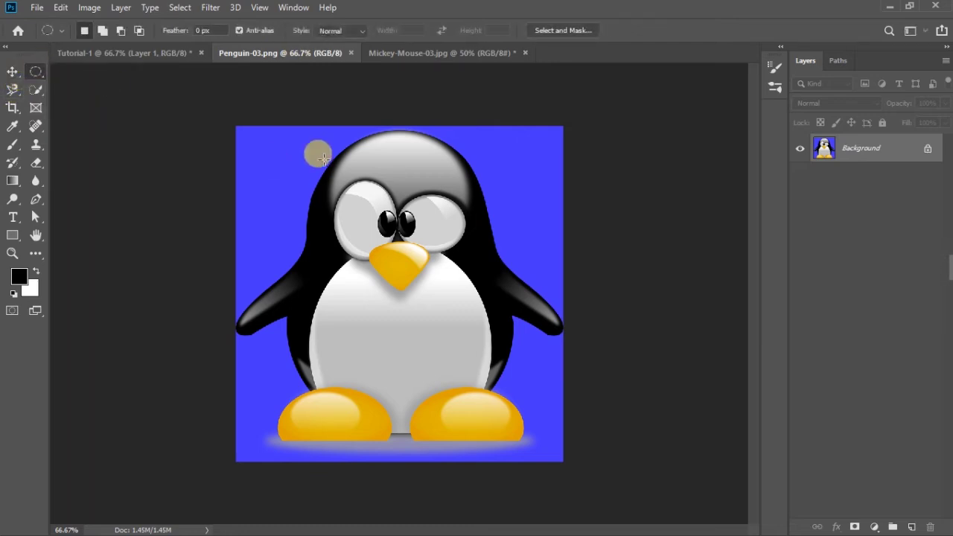
drag(272, 136, 535, 433)
key(ctrl+c)
Step: Paste the copied penguin ellipse into Tutorial-1 and move it beside the Mickey picture
click(191, 56)
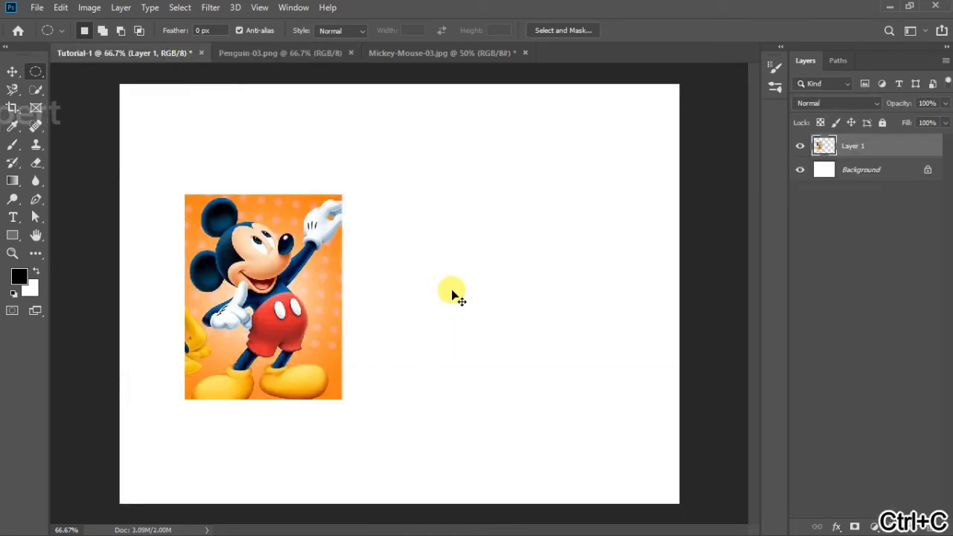
key(ctrl+v)
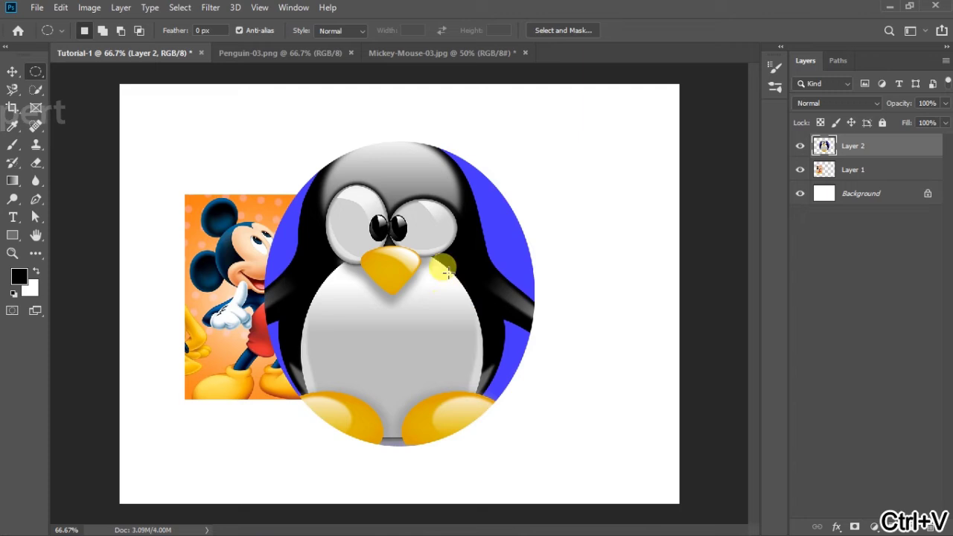
click(12, 71)
drag(380, 239, 485, 274)
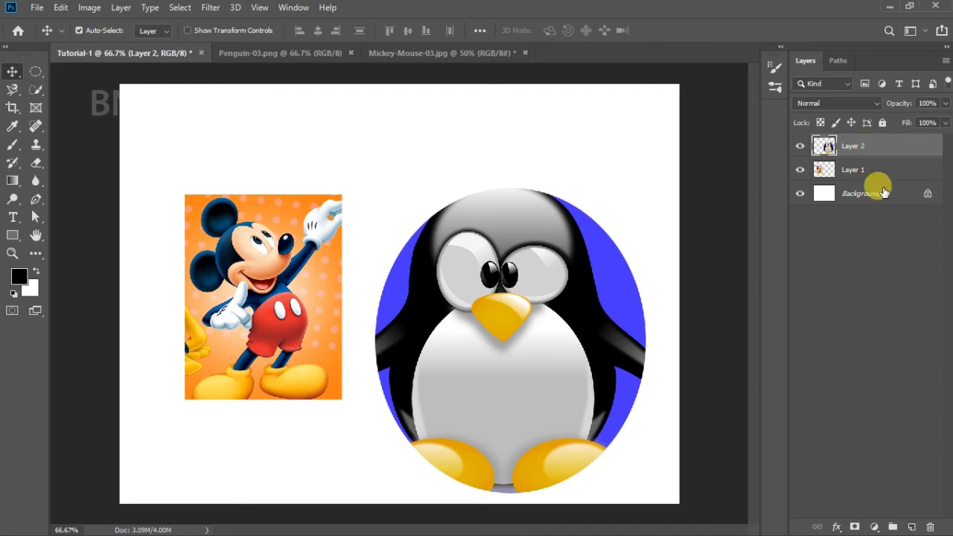
Step: Unlock the Background layer of Tutorial-1 and undo the unlocking
click(924, 195)
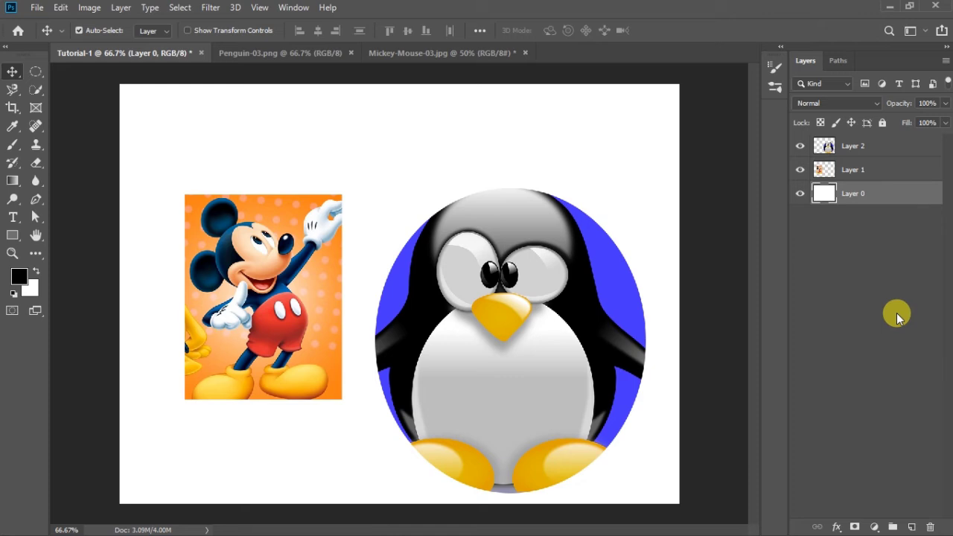
key(ctrl+z)
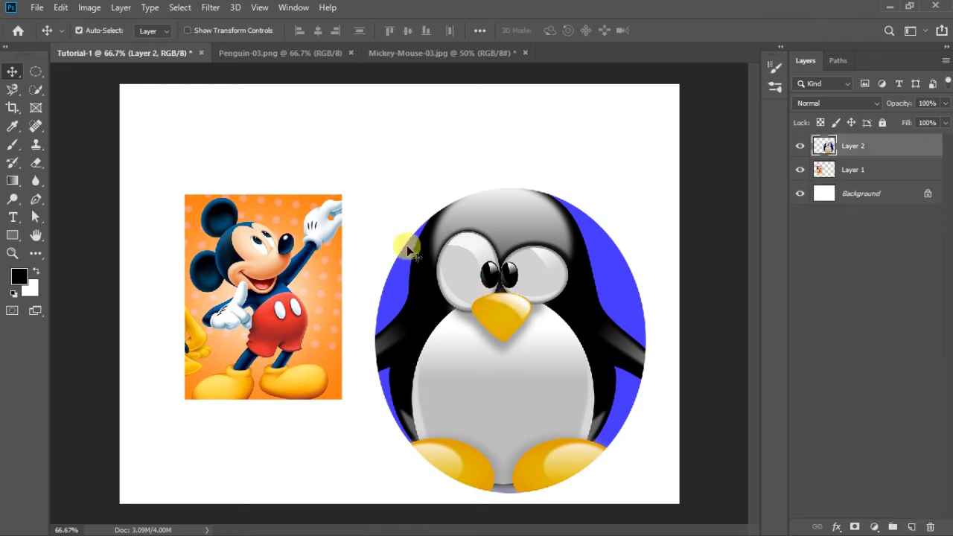
Step: Turn off Auto-Select, make Layer 2 active and reposition the penguin by moving from different places on the canvas
click(79, 31)
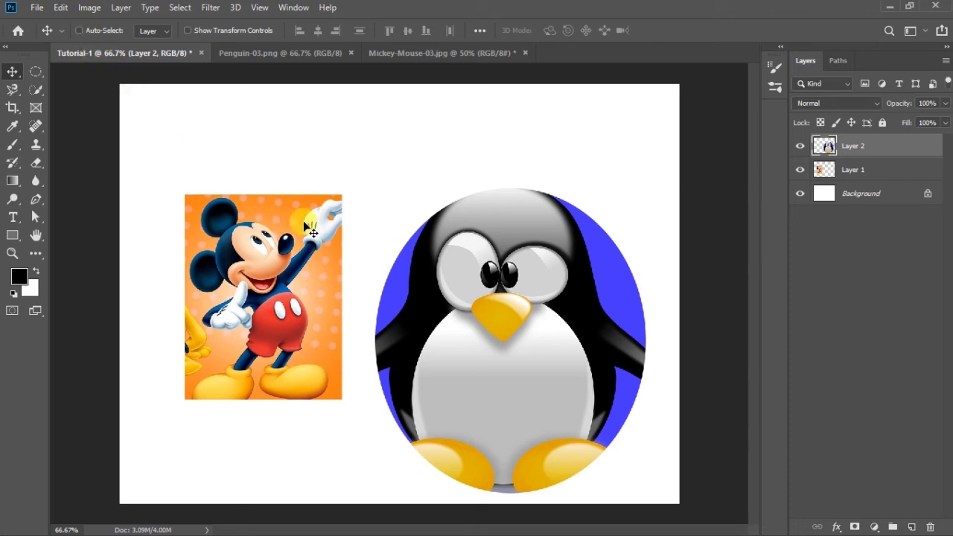
click(884, 146)
drag(522, 254, 475, 382)
drag(256, 271, 300, 321)
drag(415, 174, 405, 140)
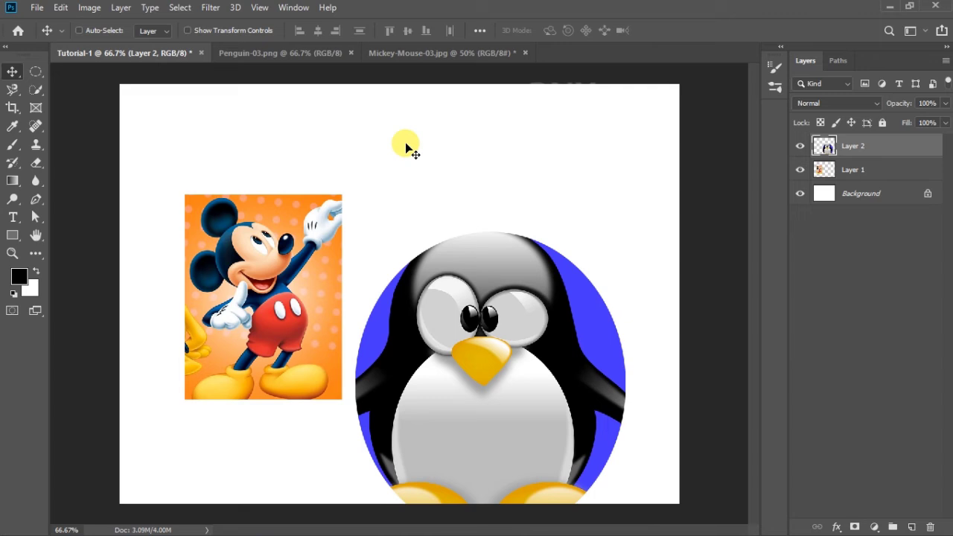
Step: Make Layer 1 active and move the Mickey picture higher on the canvas with Auto-Select off
click(885, 171)
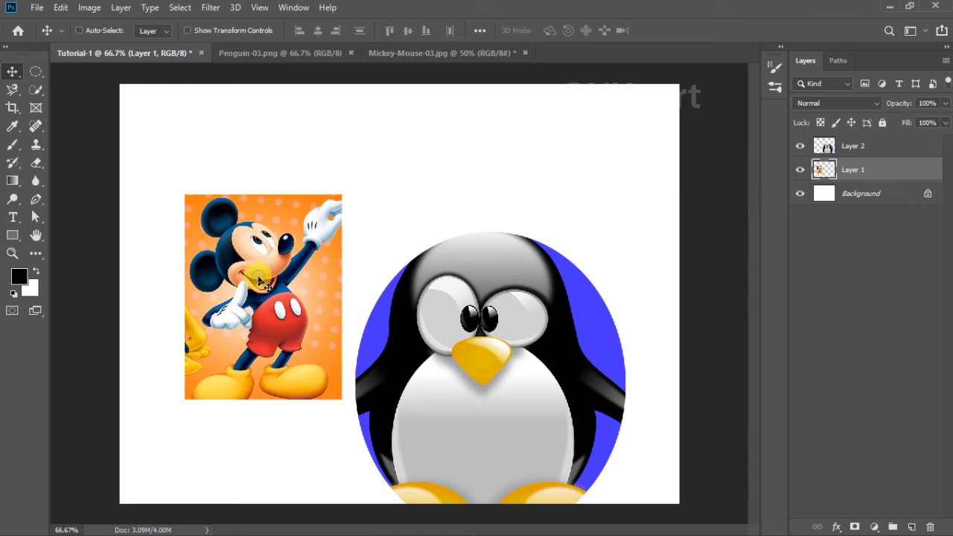
drag(258, 280, 223, 225)
mouse_move(486, 351)
mouse_down()
mouse_move(487, 236)
mouse_move(514, 350)
mouse_move(476, 312)
mouse_move(507, 342)
mouse_move(500, 360)
mouse_up()
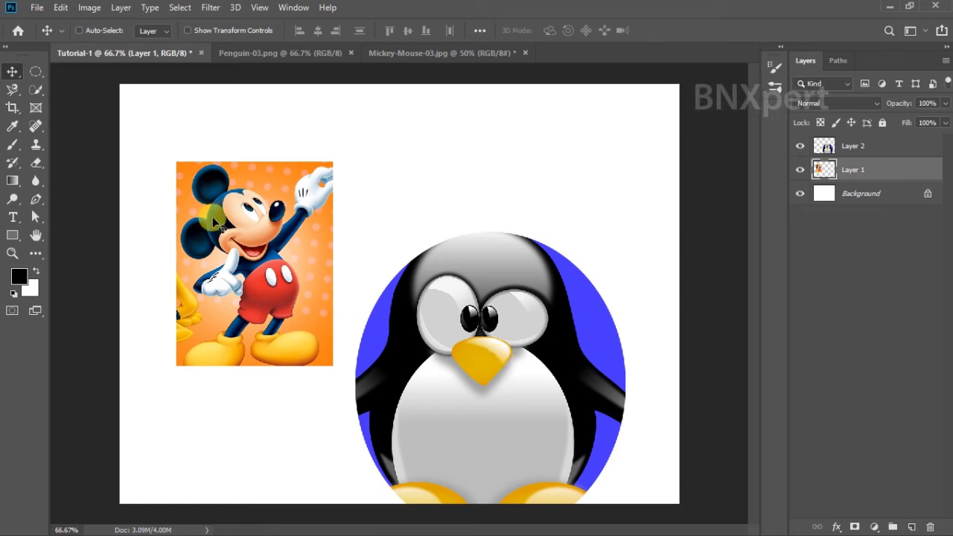
Step: Turn on Auto-Select and alternately select the penguin and Mickey layers directly on the canvas
click(81, 31)
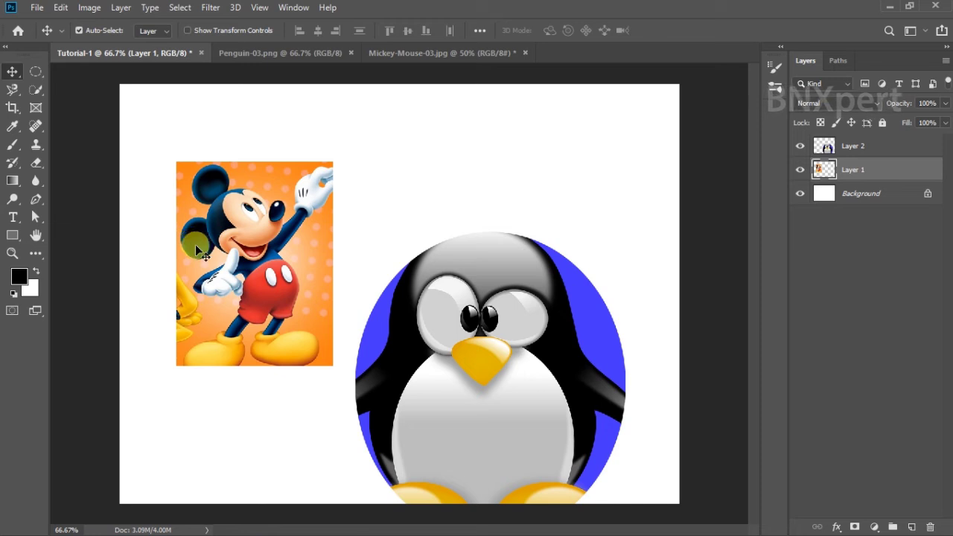
click(484, 412)
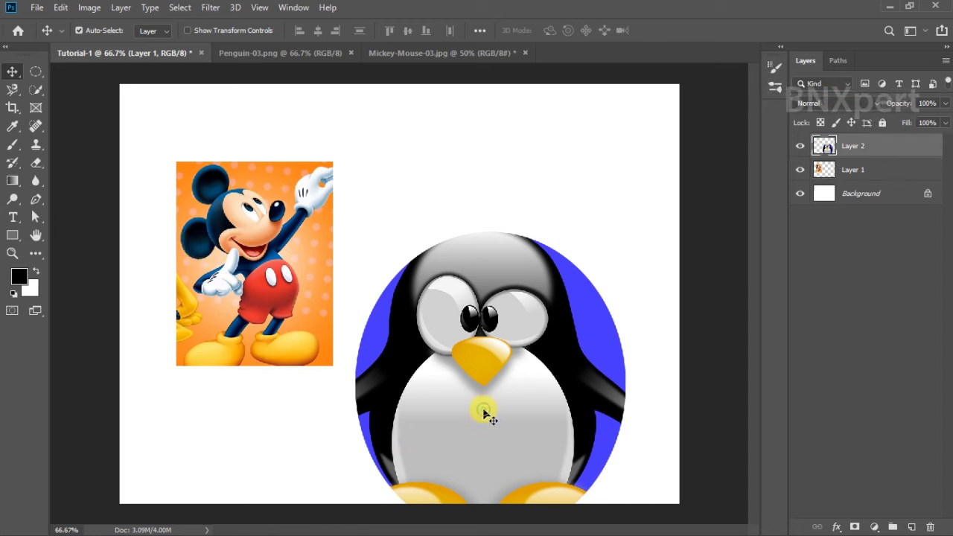
click(310, 277)
click(471, 300)
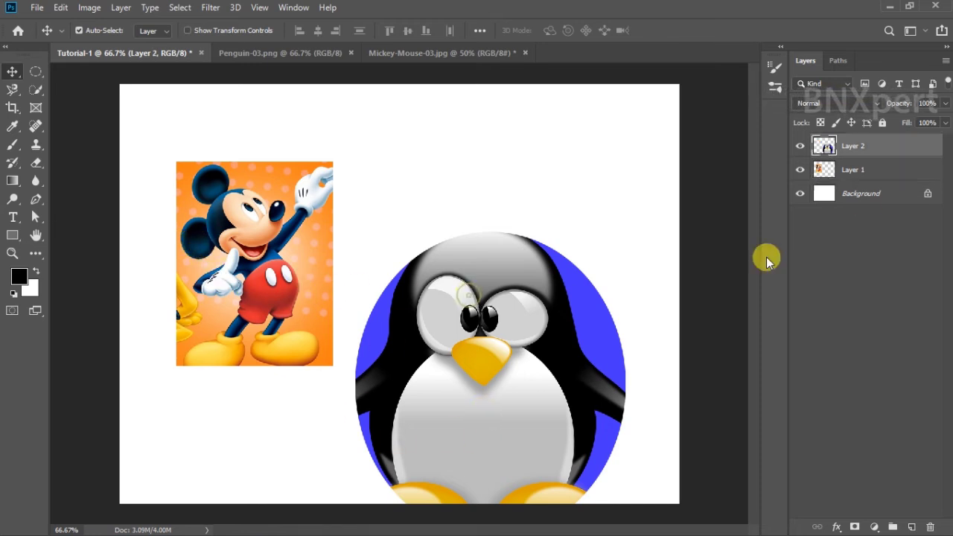
click(282, 227)
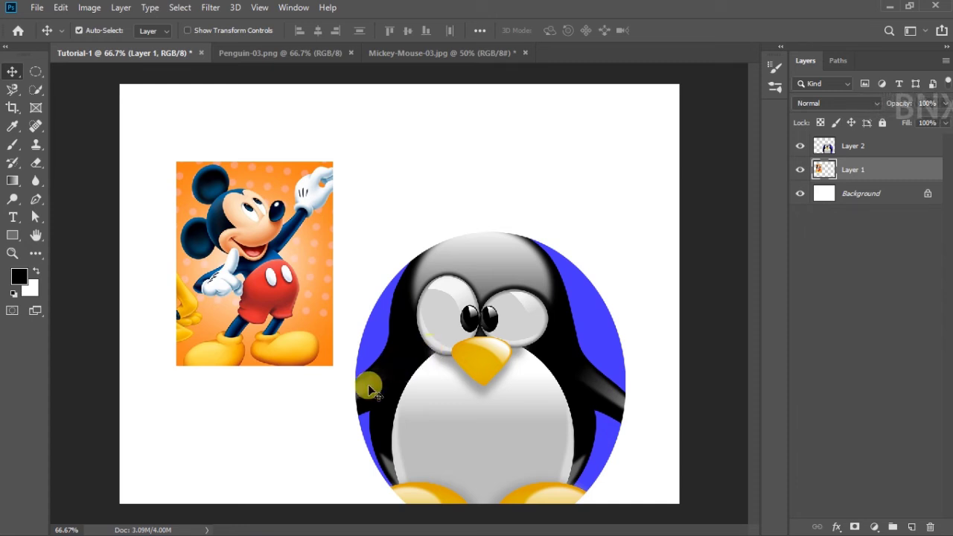
Step: Move the Mickey and penguin pictures freely around the canvas with Auto-Select on
drag(305, 325, 278, 303)
drag(435, 361, 406, 243)
drag(232, 295, 671, 431)
drag(474, 260, 277, 261)
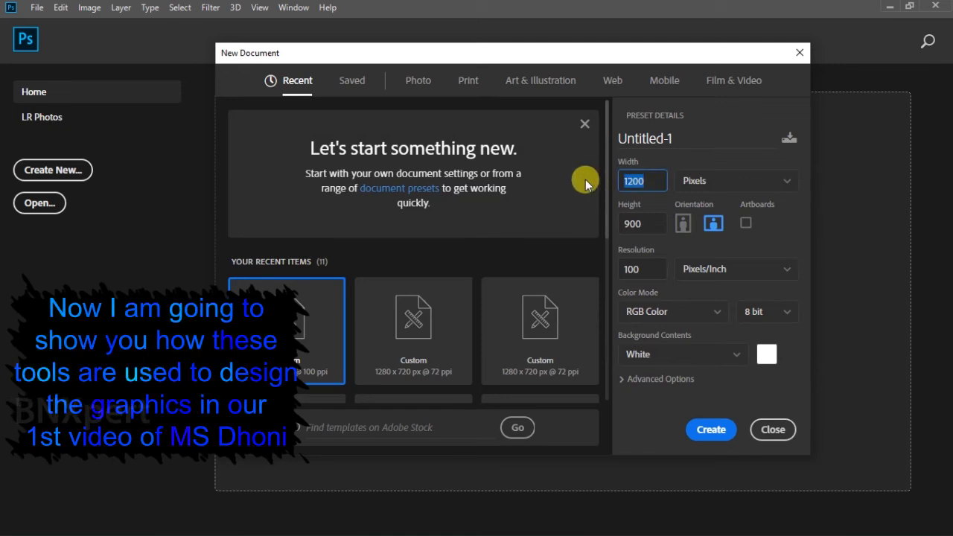
Step: Create a new document 1280 pixels wide and 720 pixels high at a resolution of 72 pixels/inch
text(8)
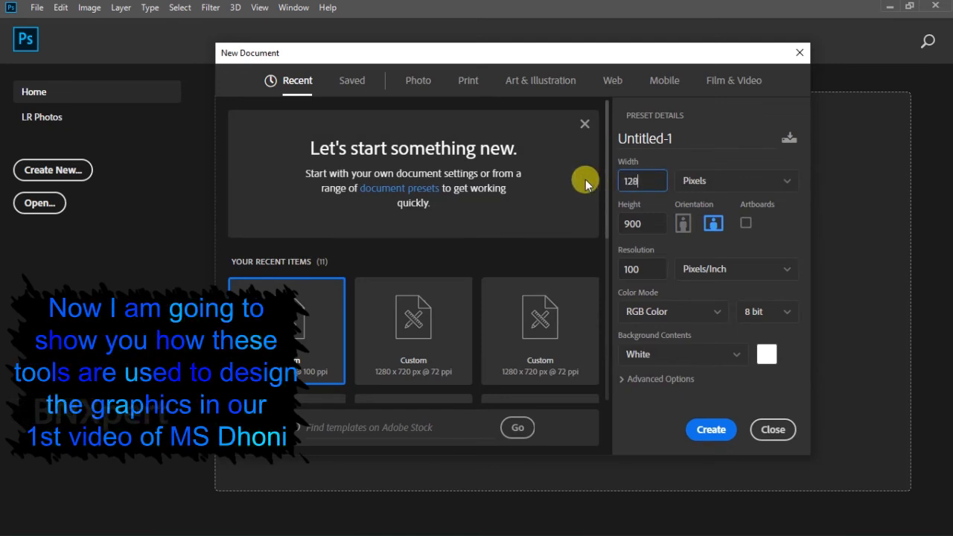
click(627, 223)
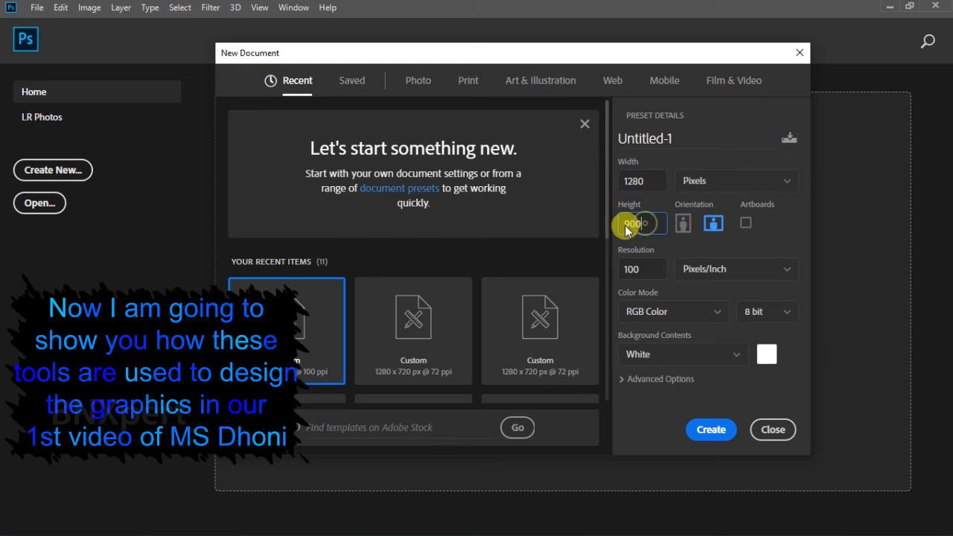
text(720)
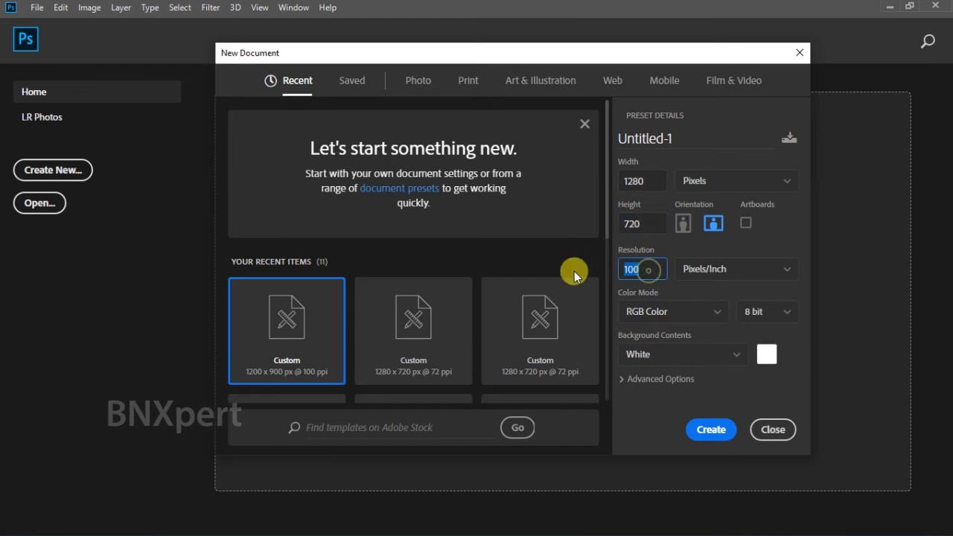
text(72)
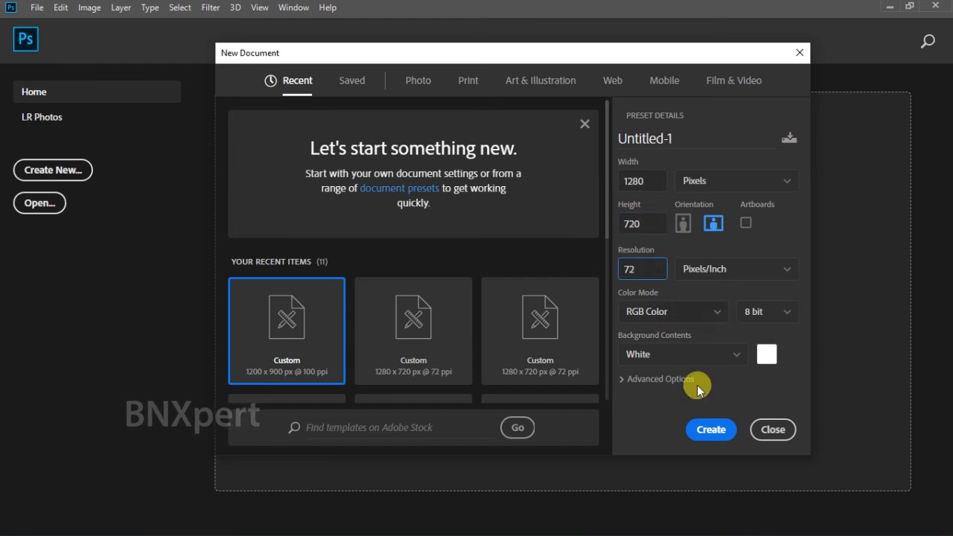
click(706, 432)
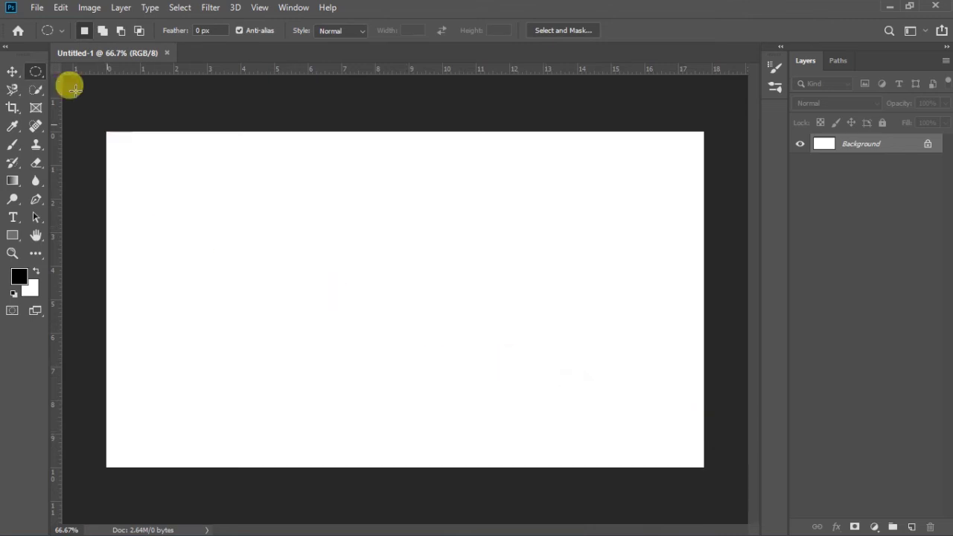
Step: Open the Grass Background-03 image from the Desktop
click(38, 9)
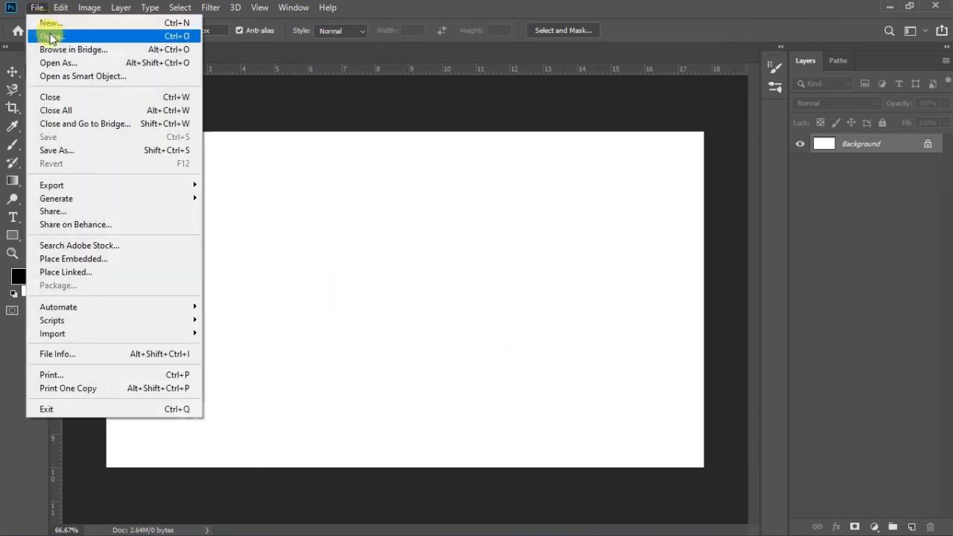
click(50, 34)
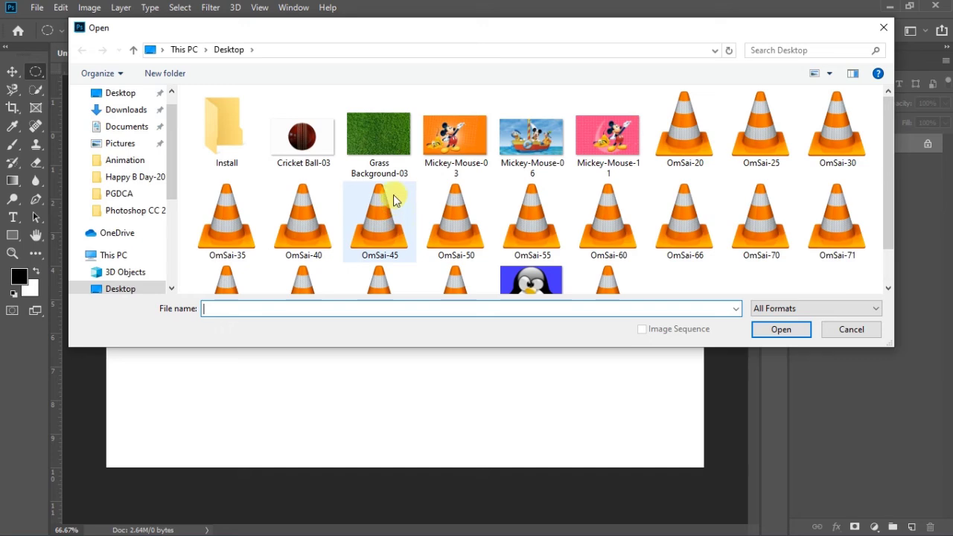
click(389, 143)
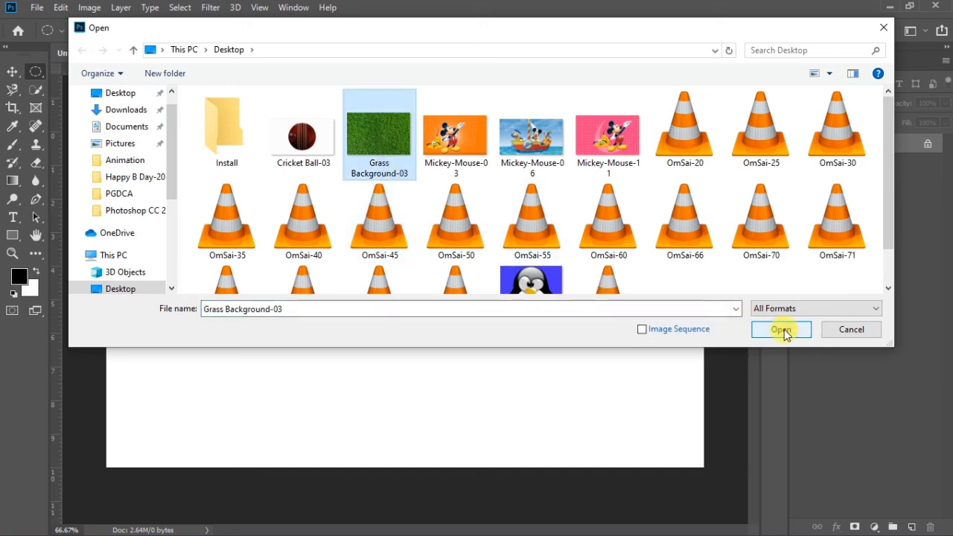
click(782, 330)
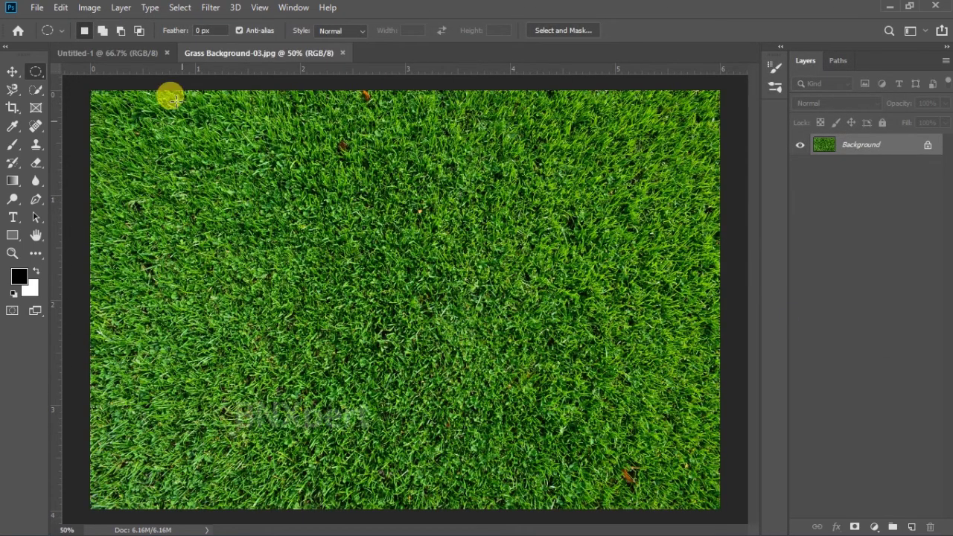
Step: Select the entire grass picture with the Rectangular Marquee tool and copy it
right_click(35, 71)
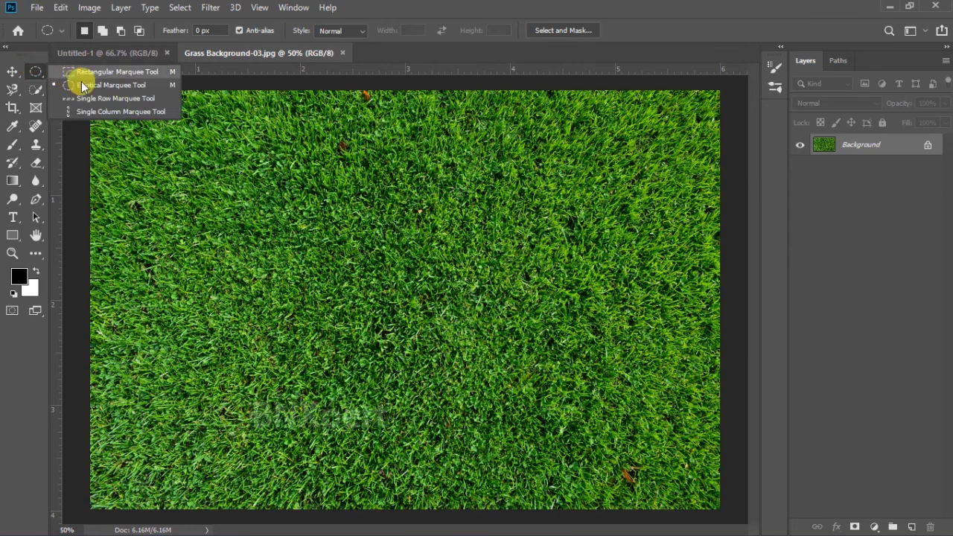
click(97, 72)
drag(86, 86, 797, 521)
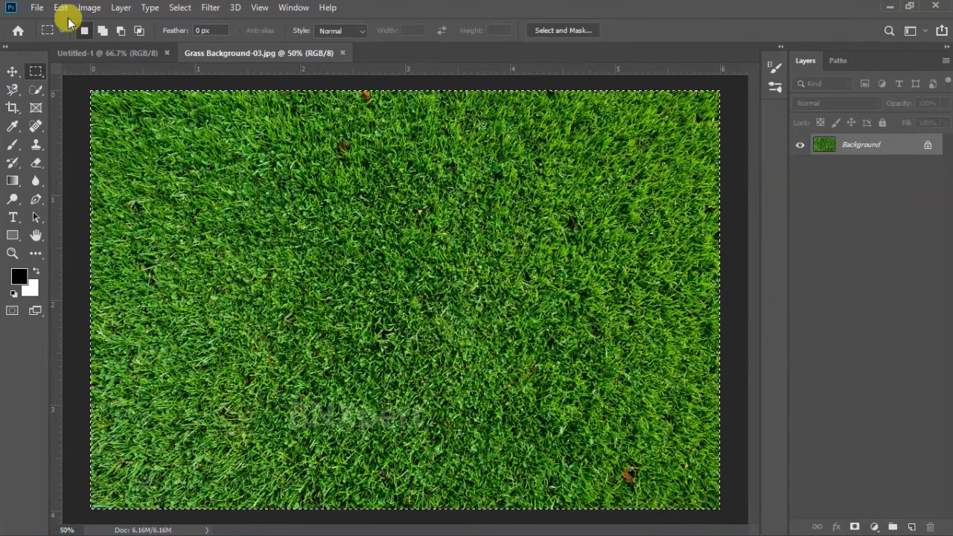
click(63, 9)
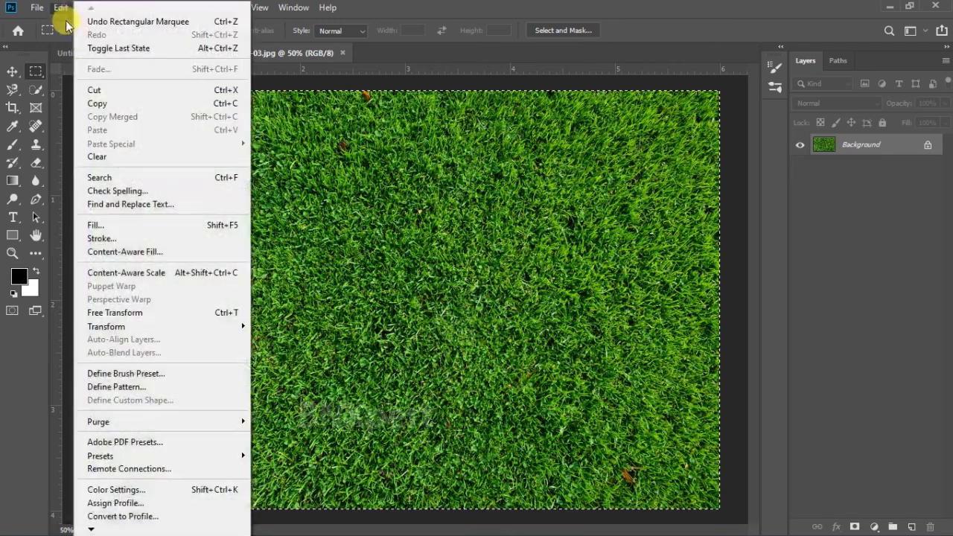
click(105, 109)
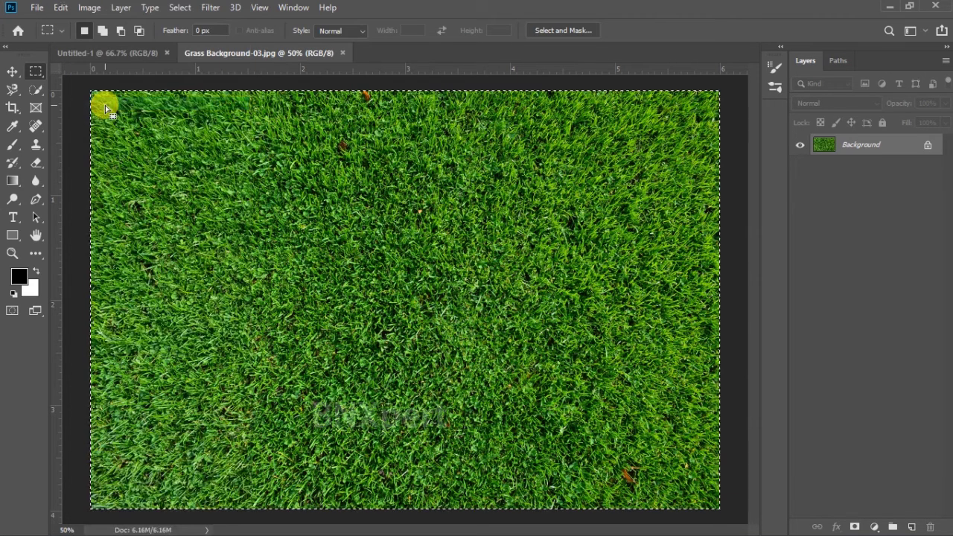
Step: Paste the copied grass picture into the Untitled-1 document
click(118, 55)
click(60, 7)
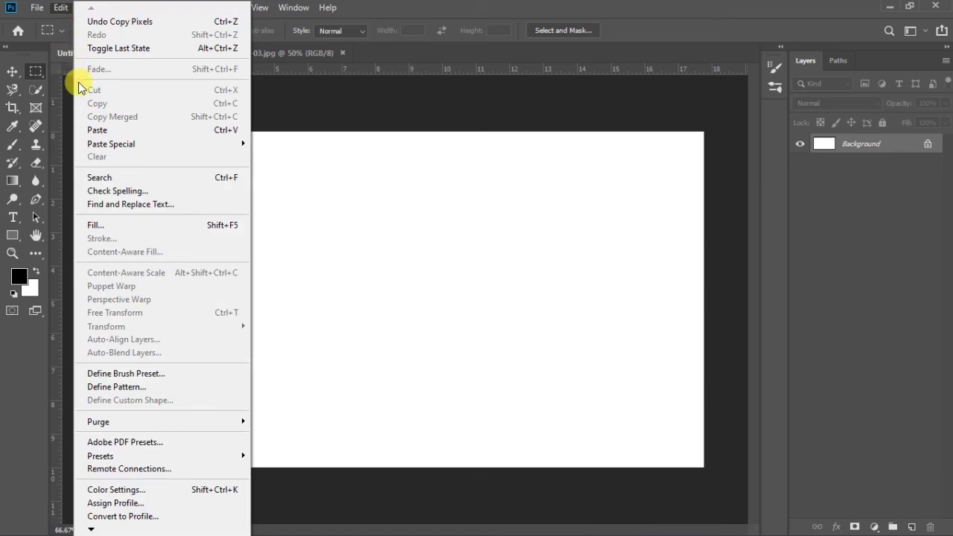
click(97, 131)
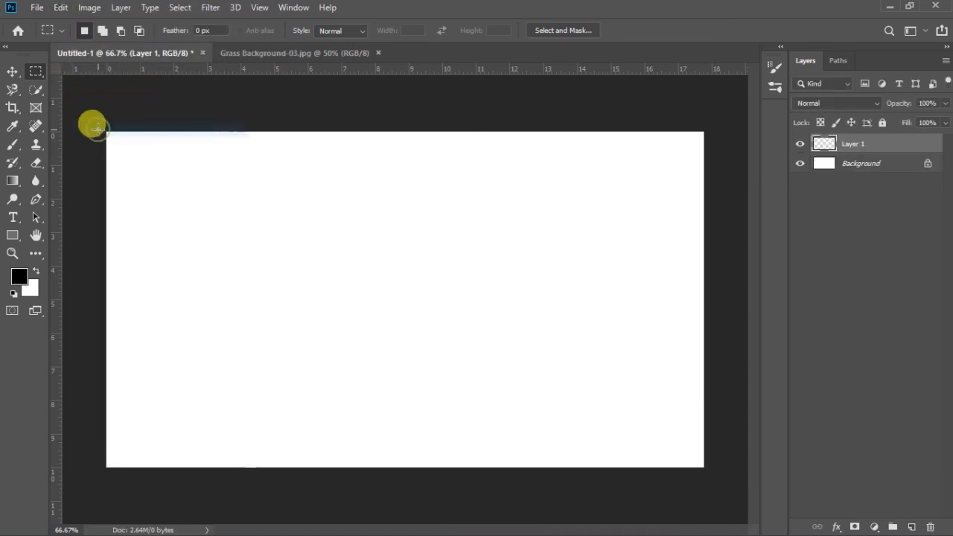
Step: Open the Cricket Ball-03 image from the Desktop
click(37, 7)
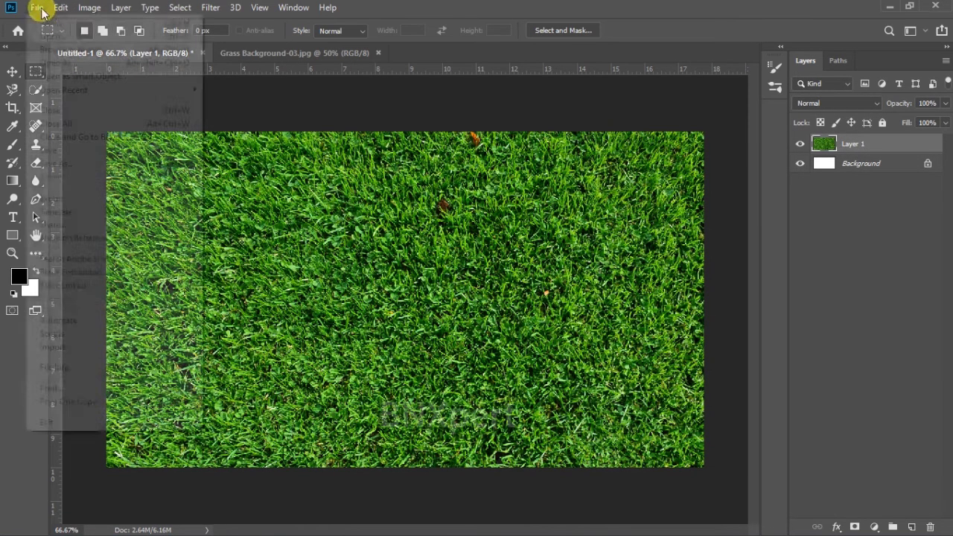
click(52, 37)
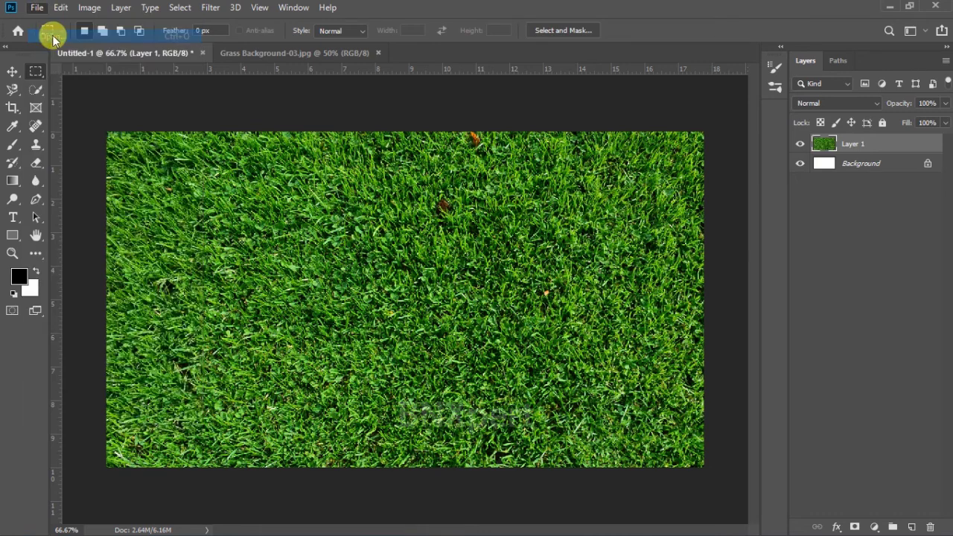
click(305, 137)
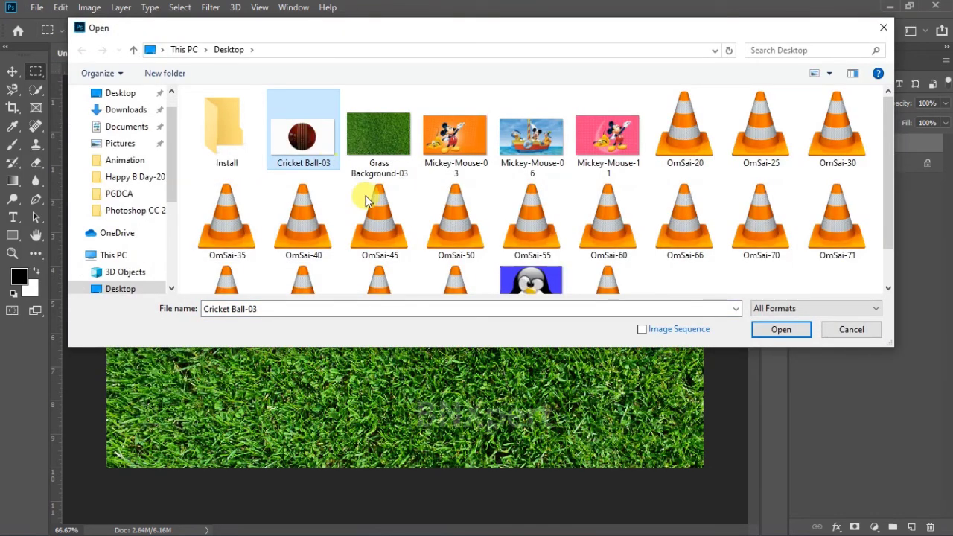
click(781, 329)
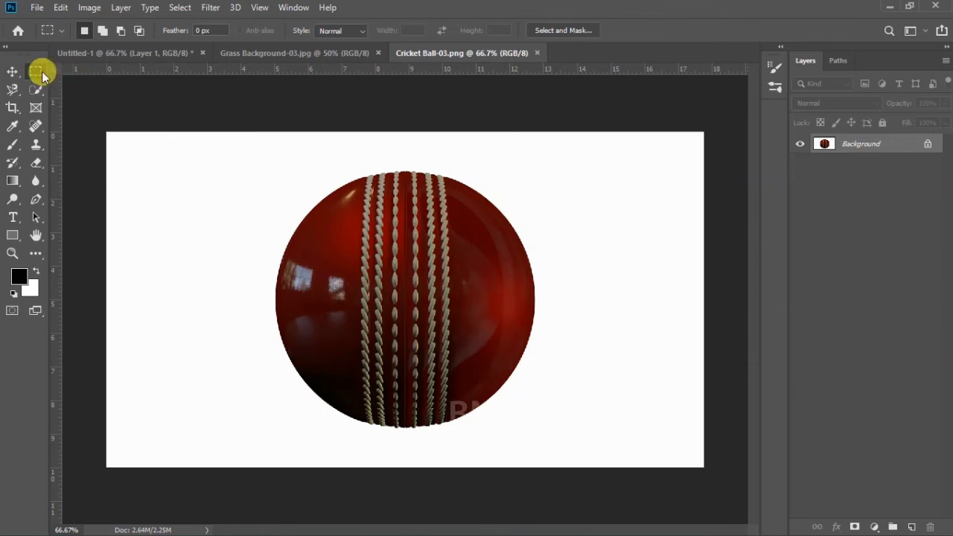
Step: Select the cricket ball with an elliptical marquee about 7.7 in wide and 7.6 in high, aligned to the ball's outline
right_click(36, 71)
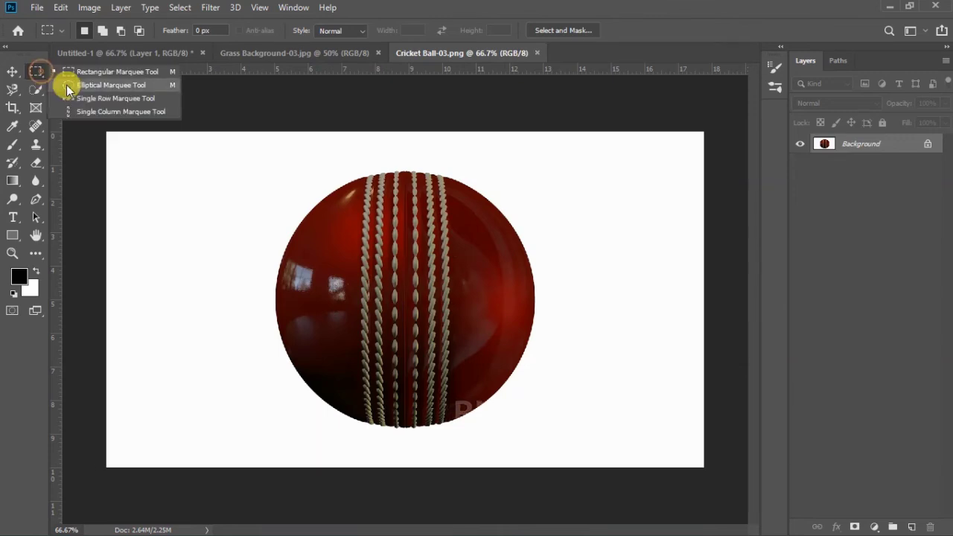
click(75, 85)
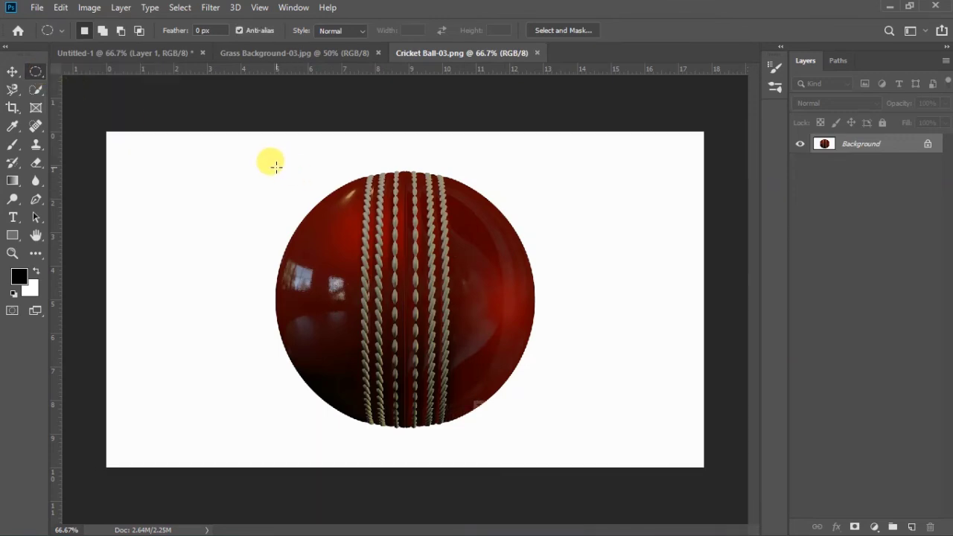
drag(268, 170, 526, 422)
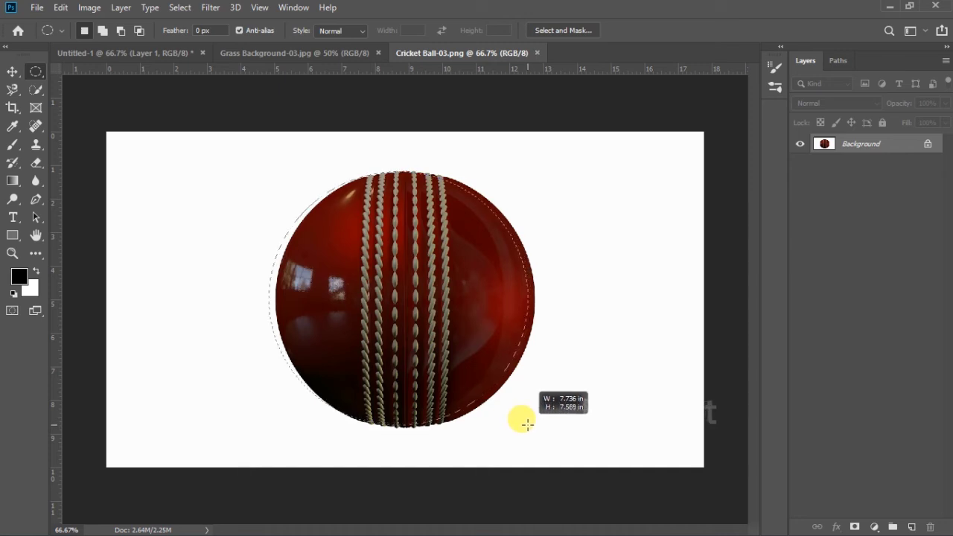
key(space)
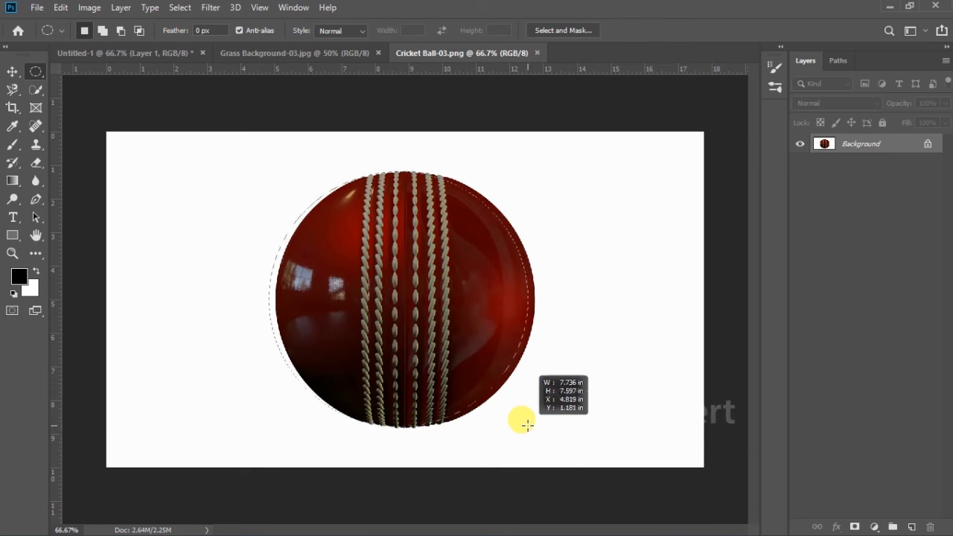
drag(527, 425, 534, 428)
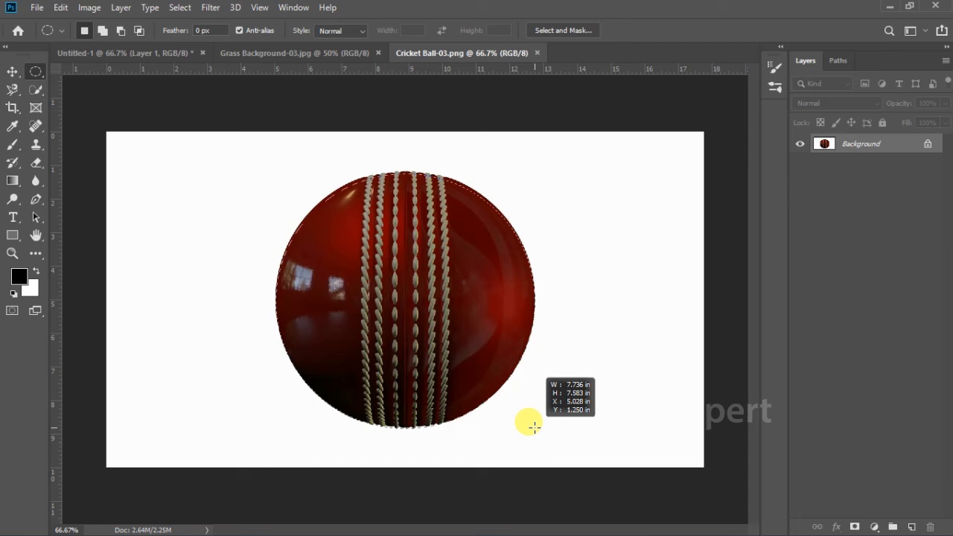
drag(534, 427, 534, 425)
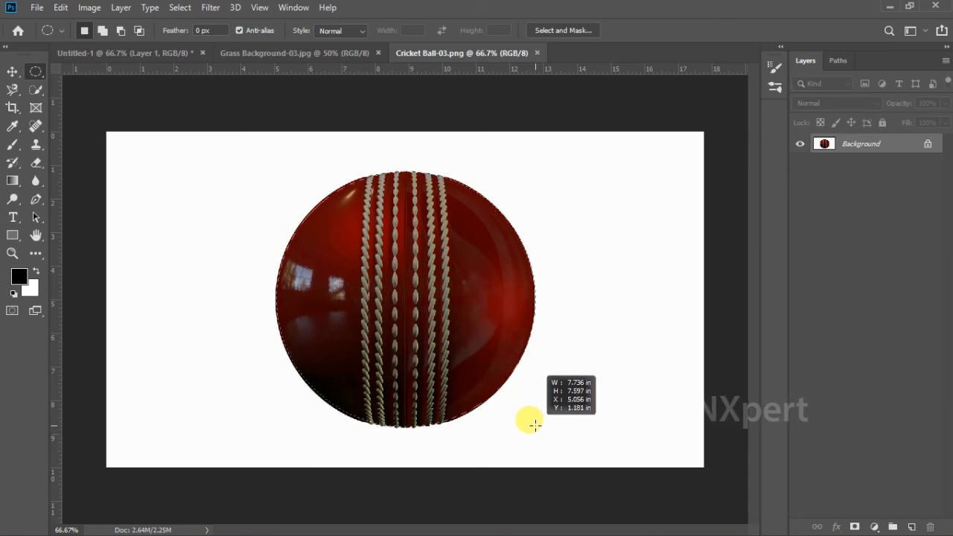
drag(535, 425, 534, 423)
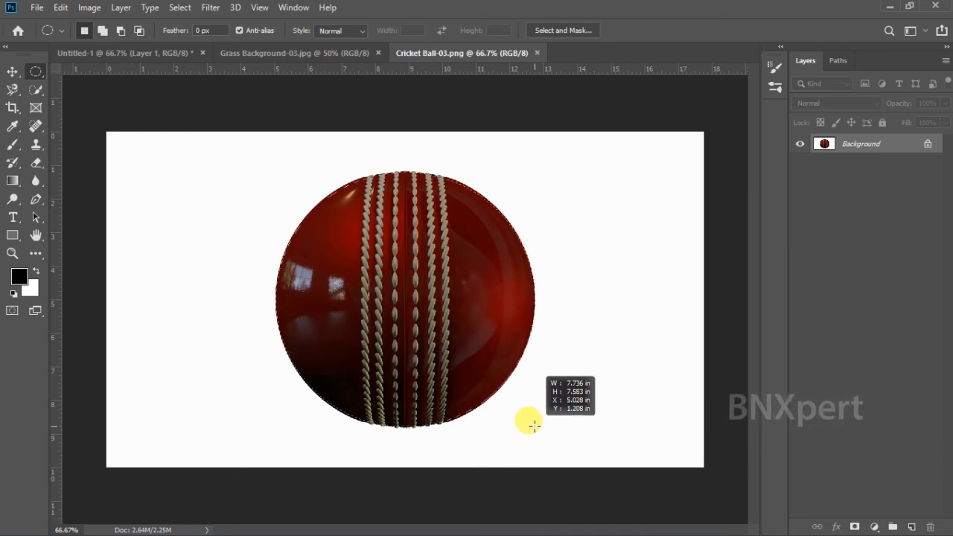
drag(534, 426, 533, 424)
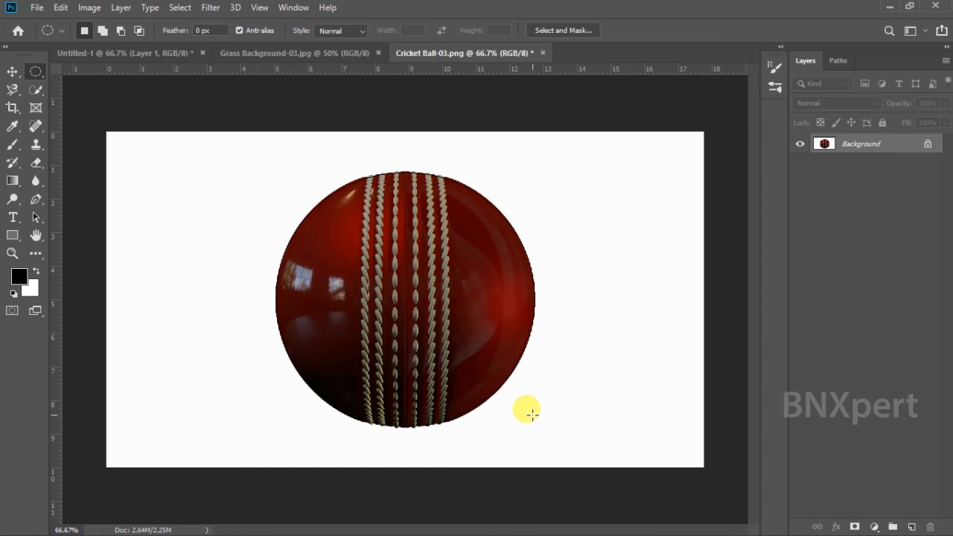
Step: Copy the selected cricket ball and paste it over the grass in the Untitled-1 document
click(61, 8)
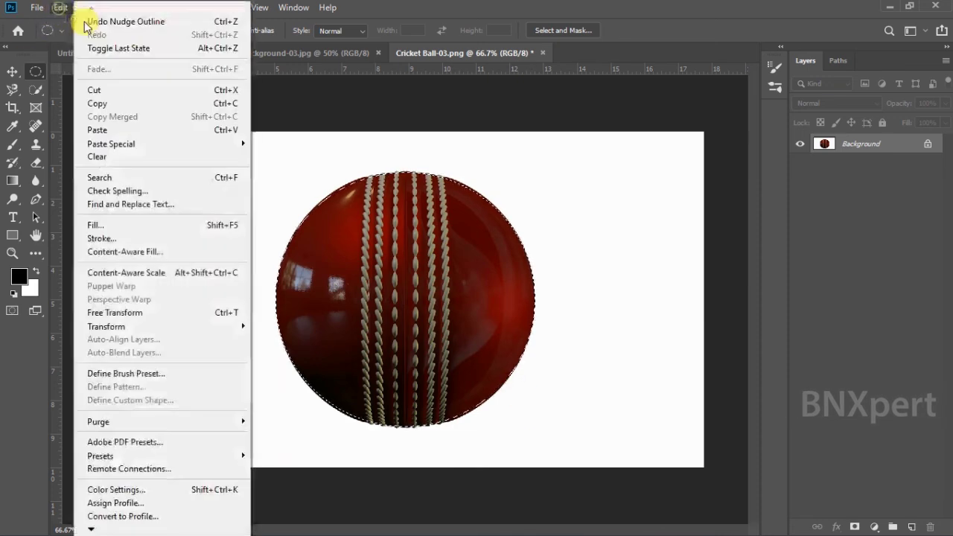
click(121, 103)
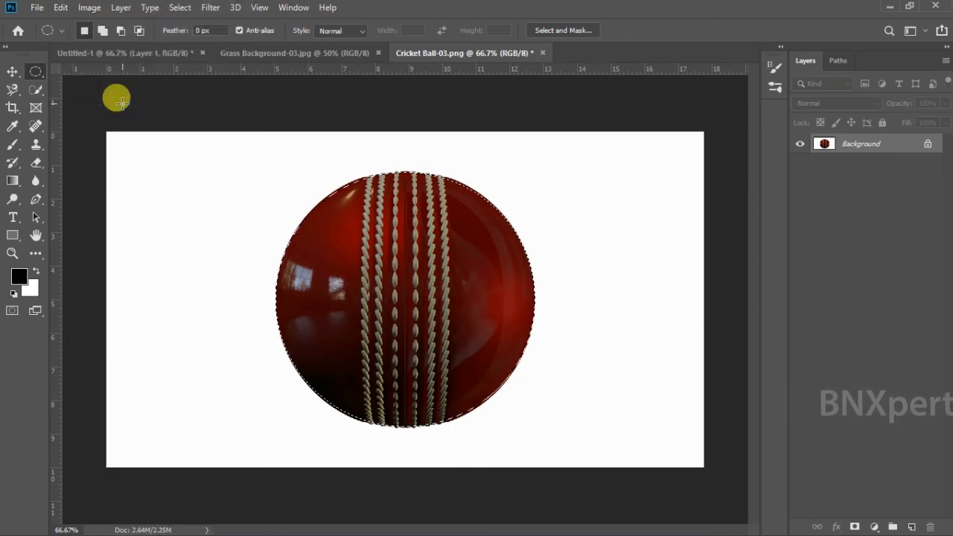
click(93, 52)
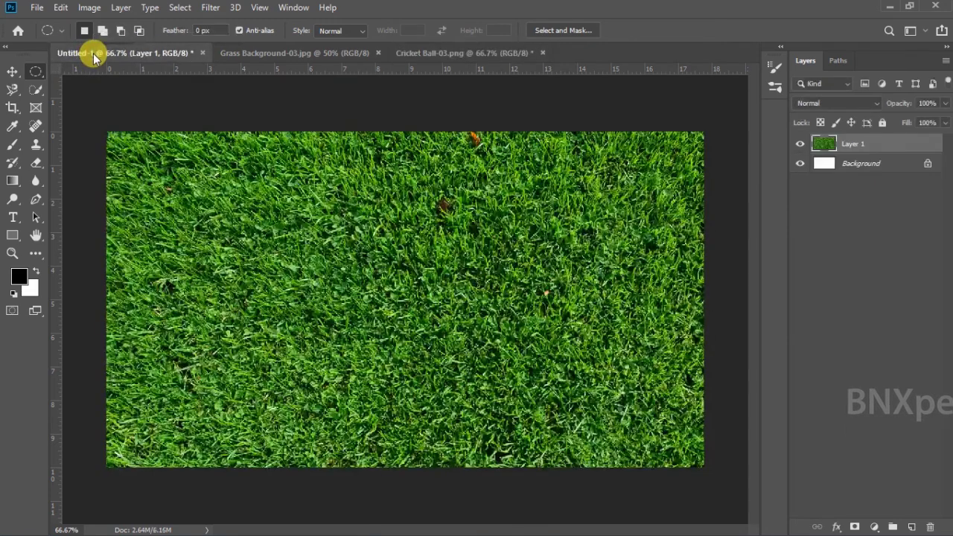
click(61, 8)
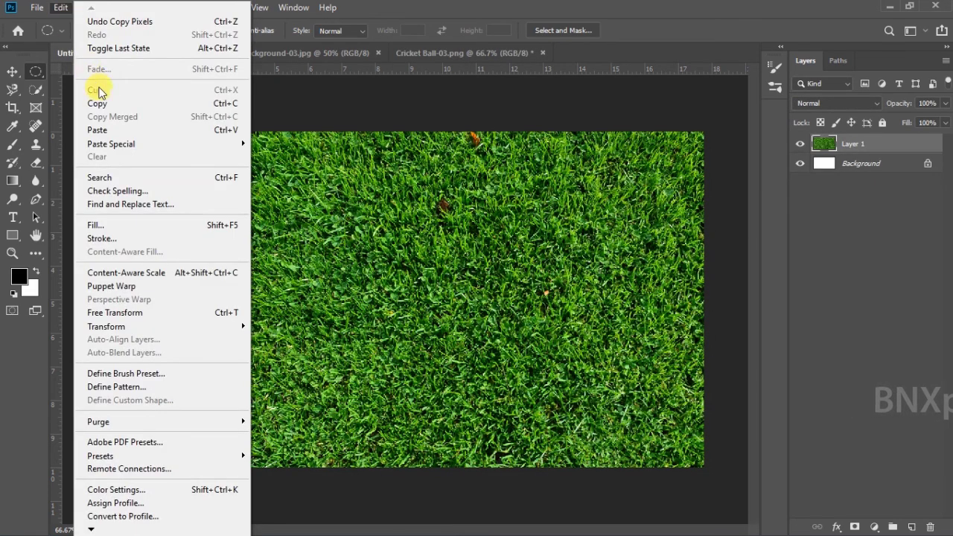
click(111, 131)
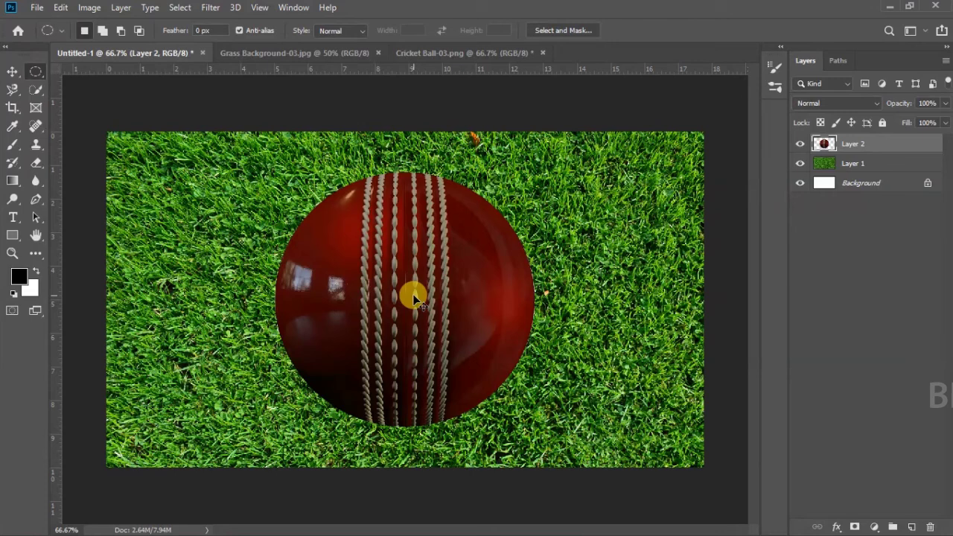
Step: Scale the cricket ball down to about 25% with Free Transform and move it to the upper-left area of the canvas
key(ctrl+t)
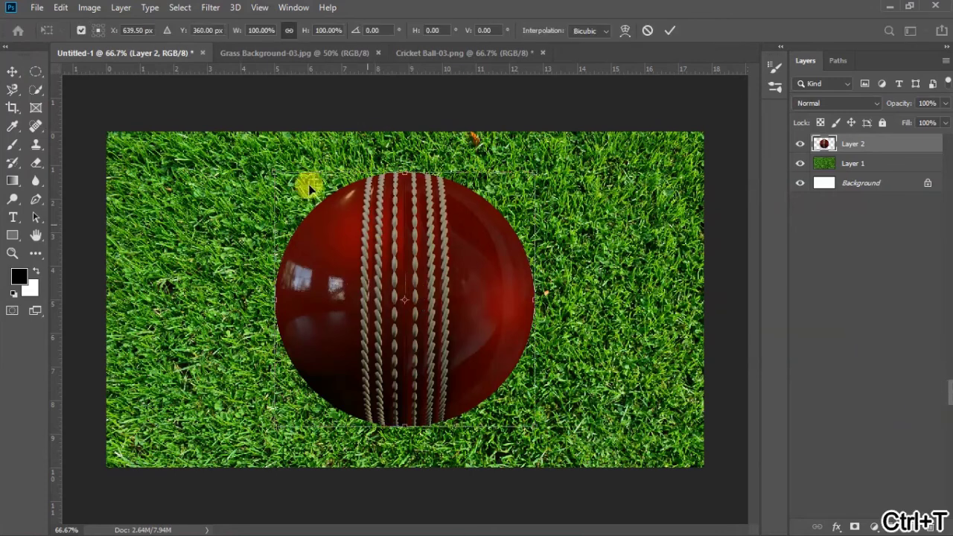
drag(287, 185, 469, 363)
drag(513, 394, 233, 211)
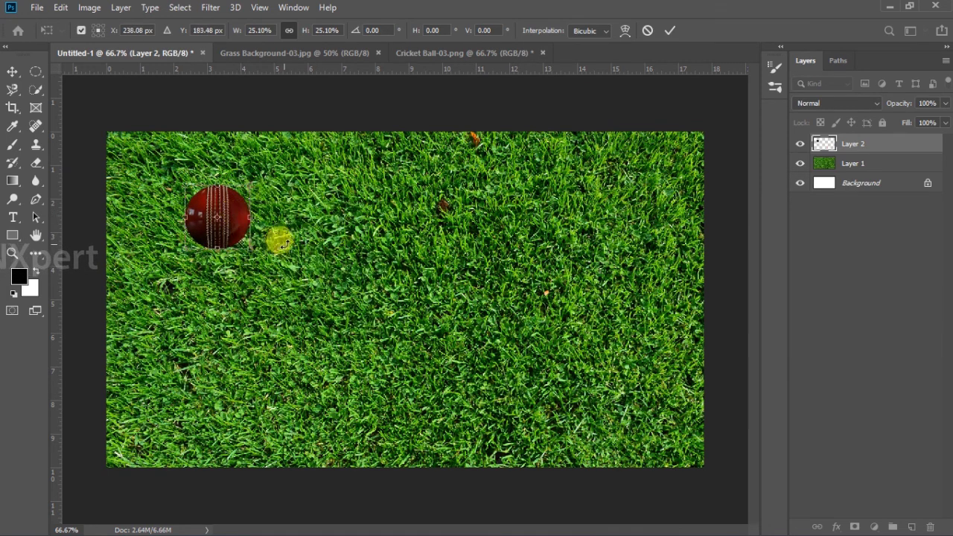
Step: Rotate the cricket ball about 20° clockwise, apply the transform, and shift the ball slightly up and left with the Move tool
mouse_move(280, 240)
mouse_down()
mouse_move(269, 264)
mouse_move(276, 258)
mouse_up()
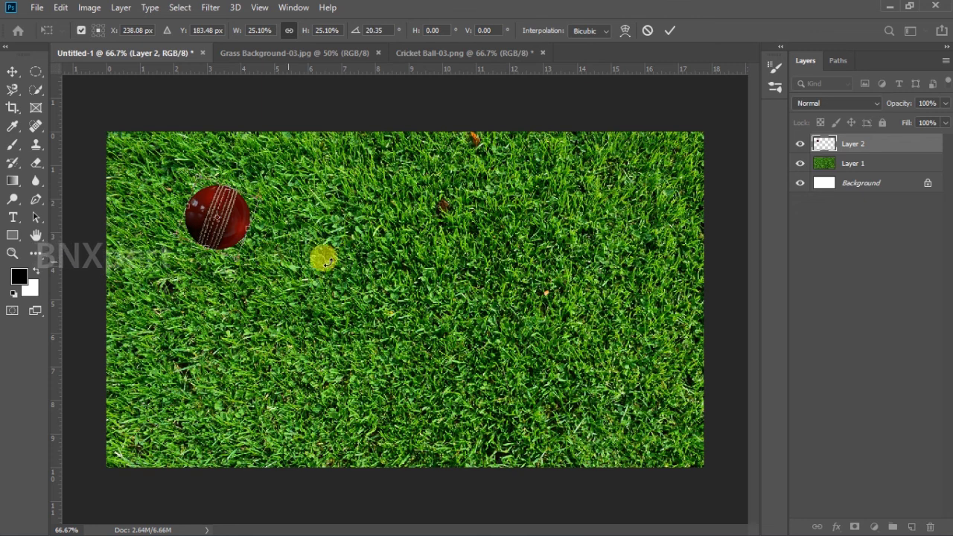
key(m)
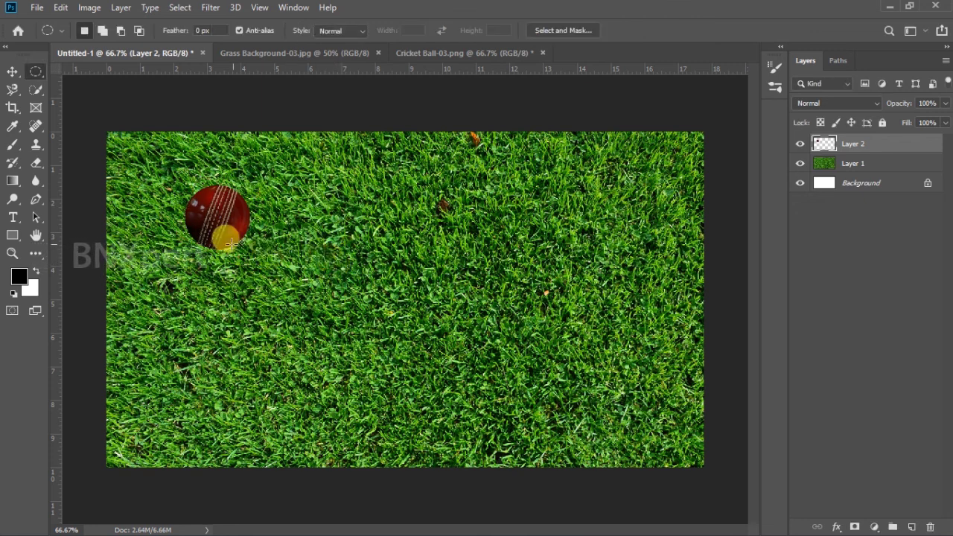
click(13, 71)
drag(230, 222, 226, 218)
Step: Save the document on the Desktop as a Photoshop file named Background with Maximize Compatibility on
click(37, 8)
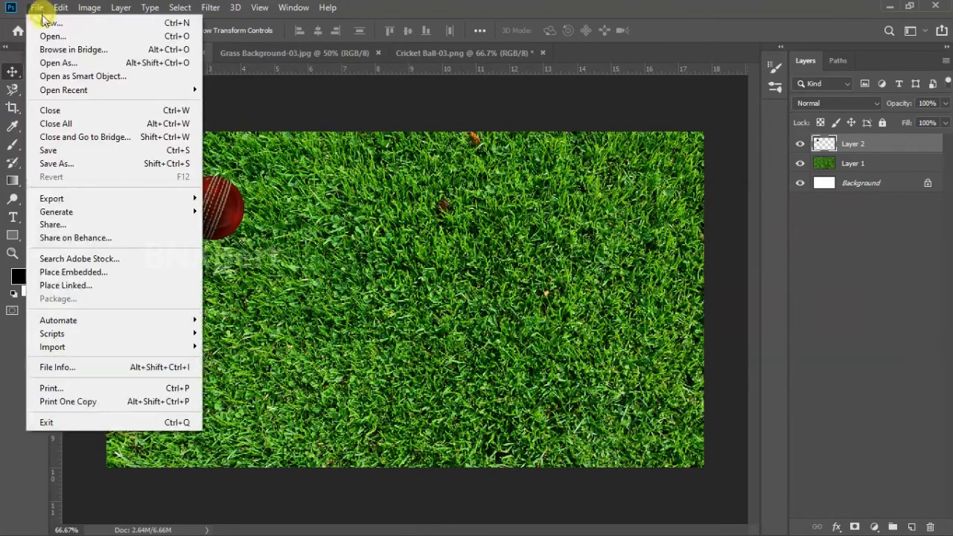
click(64, 164)
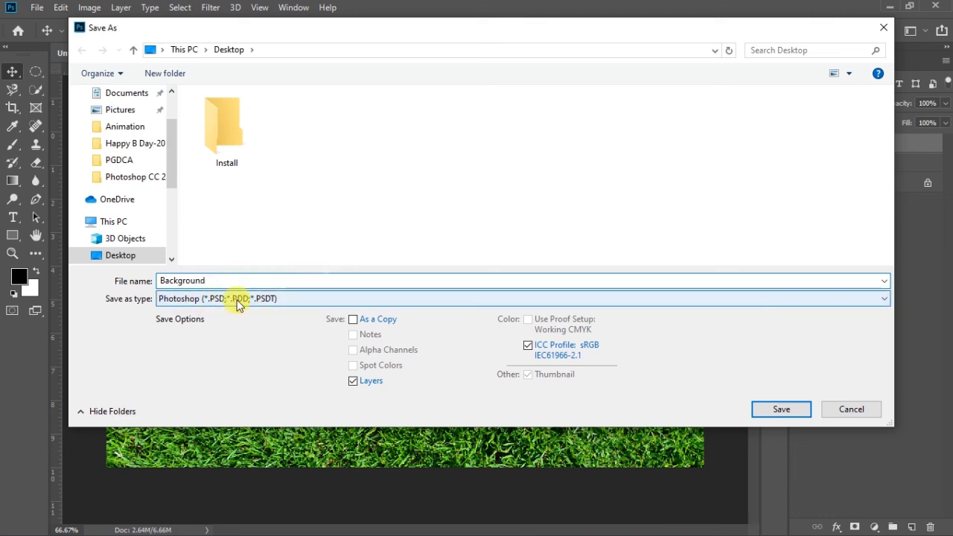
click(782, 410)
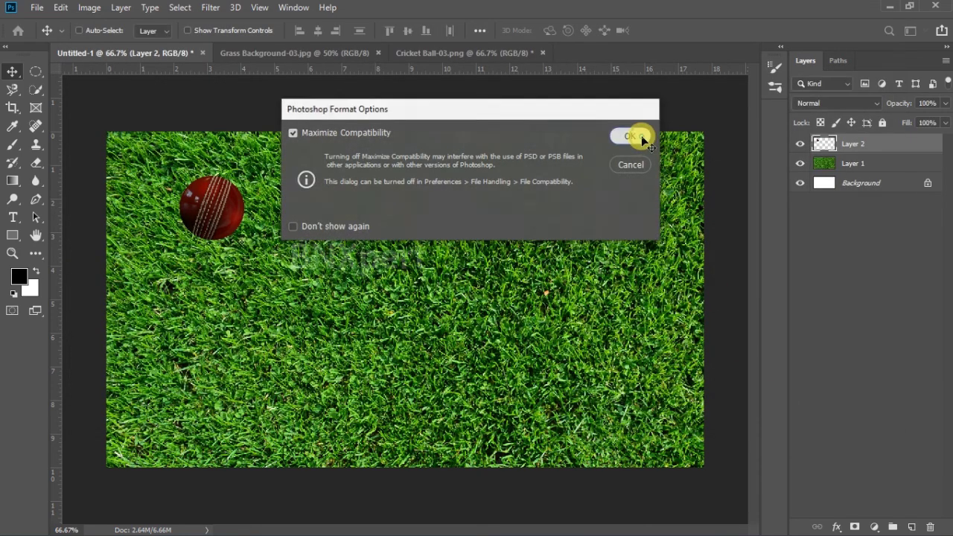
click(631, 136)
Step: Save a JPEG copy of the document named Background on the Desktop, adjusting the JPEG options
click(35, 8)
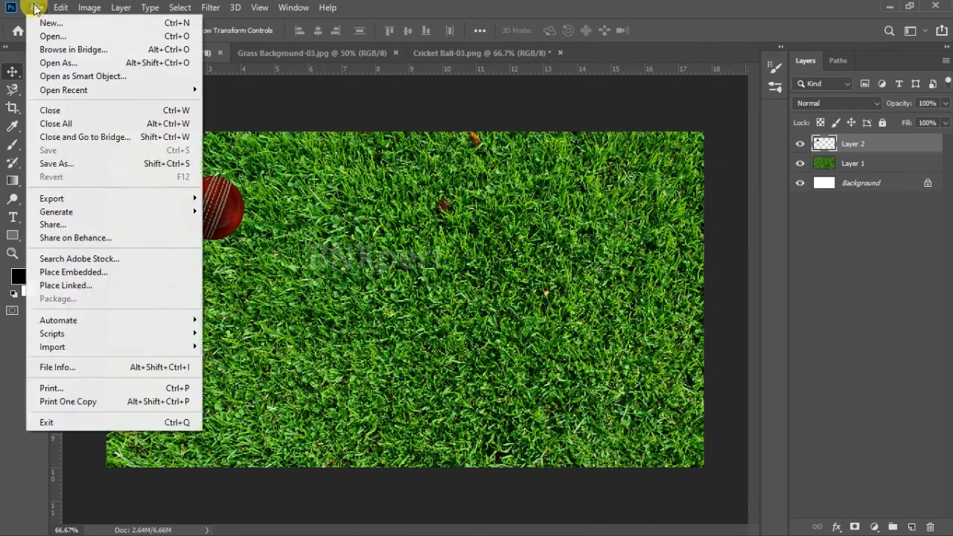
click(47, 161)
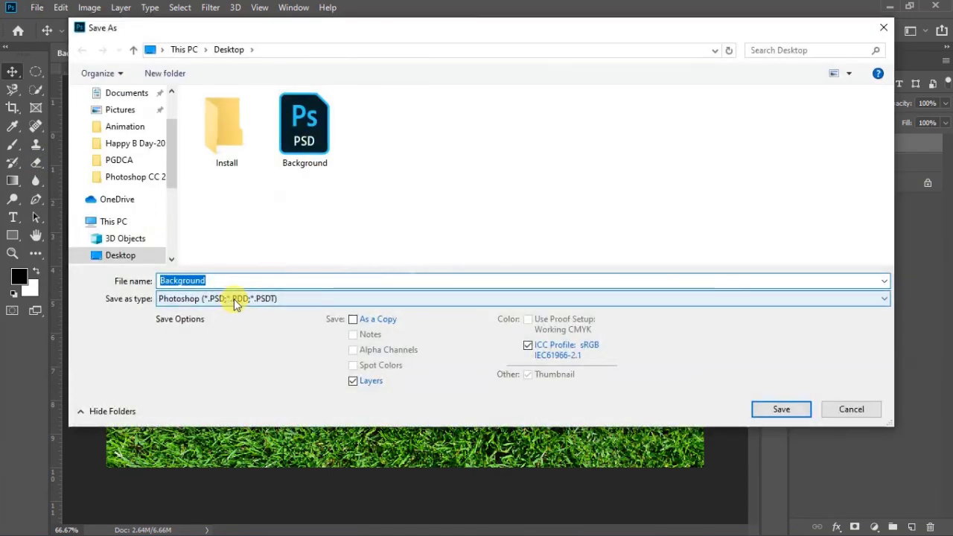
click(233, 299)
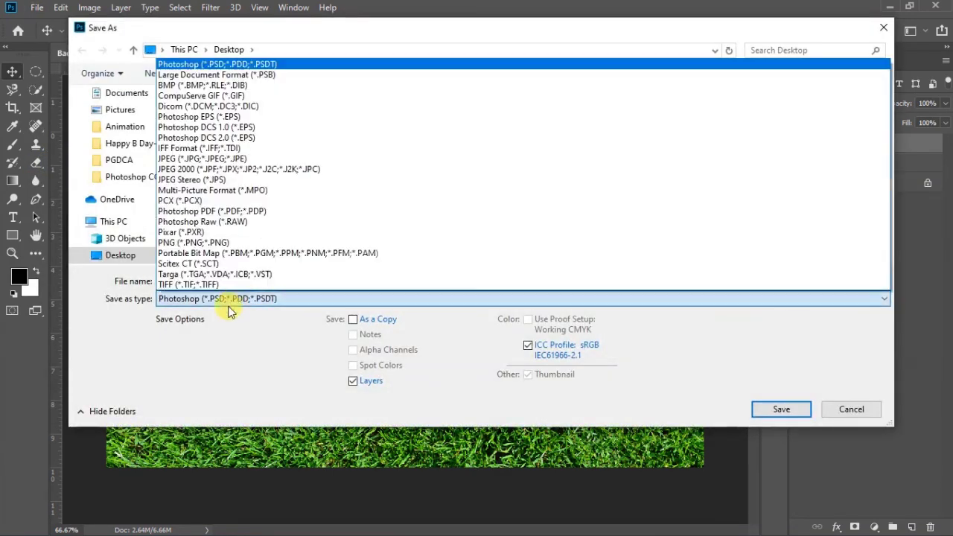
click(172, 159)
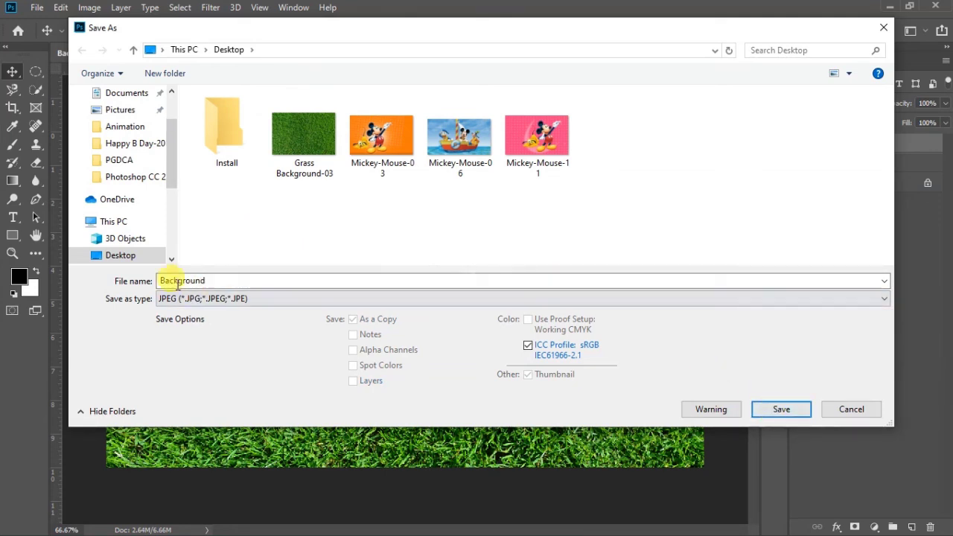
click(781, 410)
drag(444, 161, 481, 172)
click(378, 203)
click(514, 101)
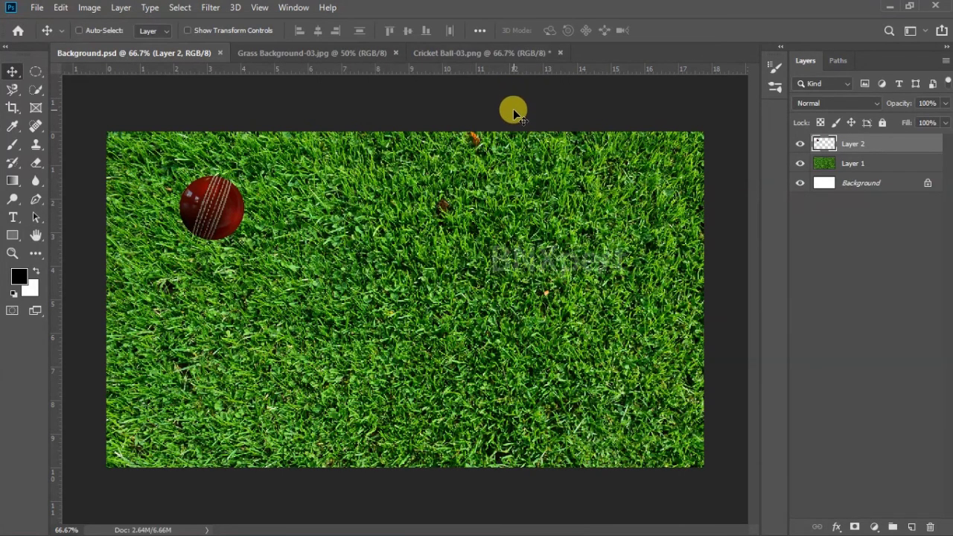